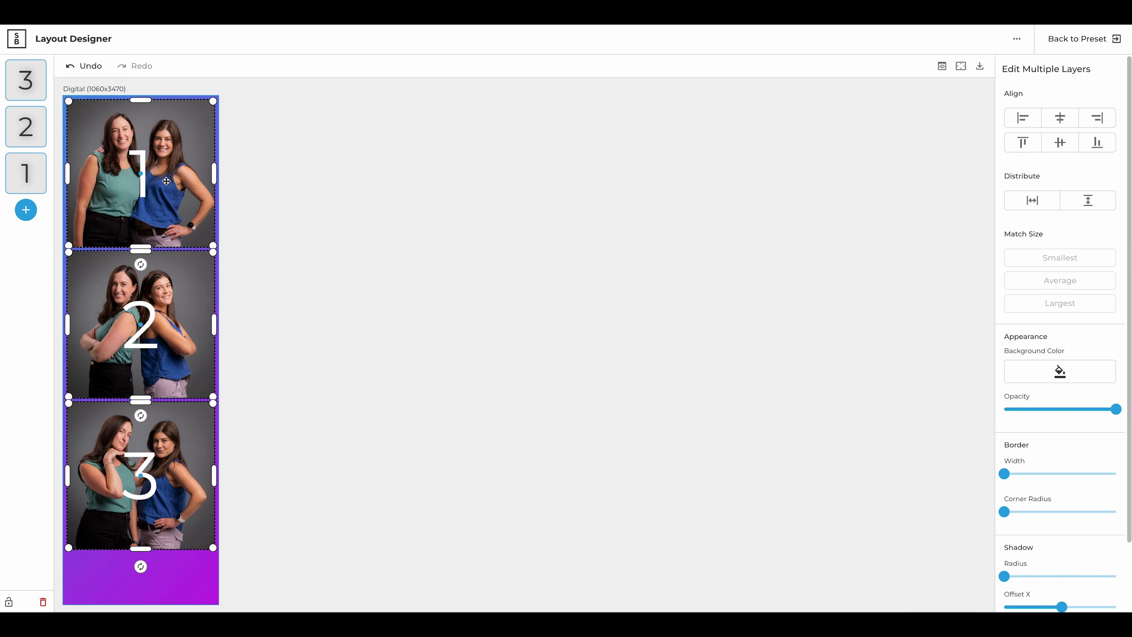
Step: Round the corners of the three selected photo frames and add a border to them
{"action": "scroll", "coordinate": [1038, 454], "scroll_direction": "down", "scroll_amount": 2}
{"action": "left_click_drag", "start_coordinate": [1003, 432], "coordinate": [1066, 432]}
{"action": "left_click_drag", "start_coordinate": [1004, 394], "coordinate": [1041, 394]}
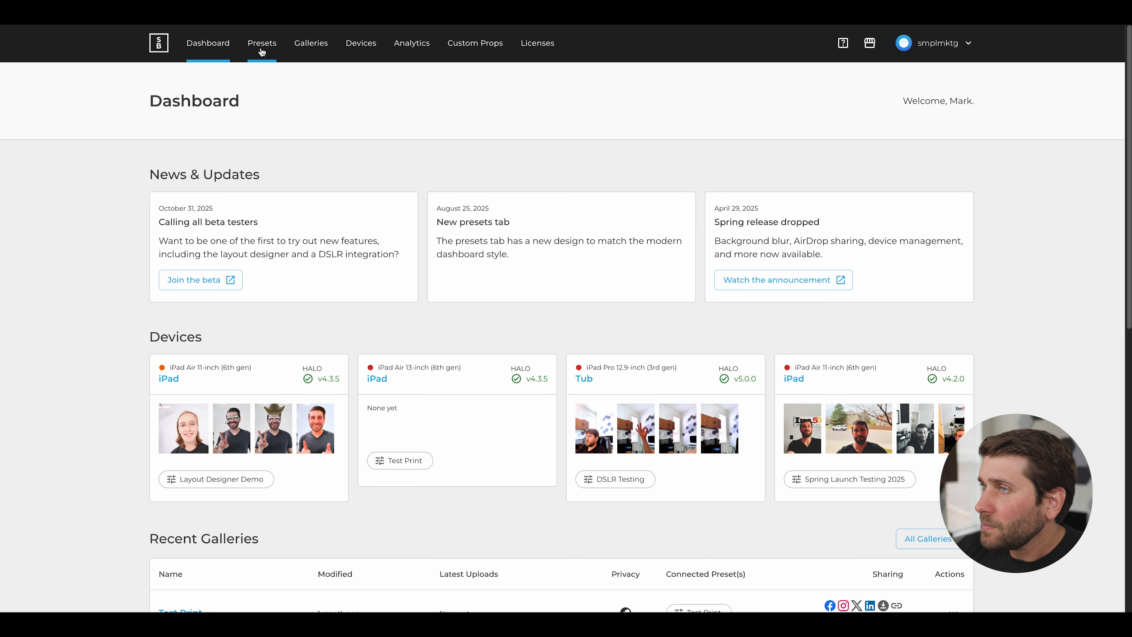
Step: Create a HALO preset titled "Layout Designer Demo" and assign it a new public gallery with the same title
{"action": "left_click", "coordinate": [262, 45]}
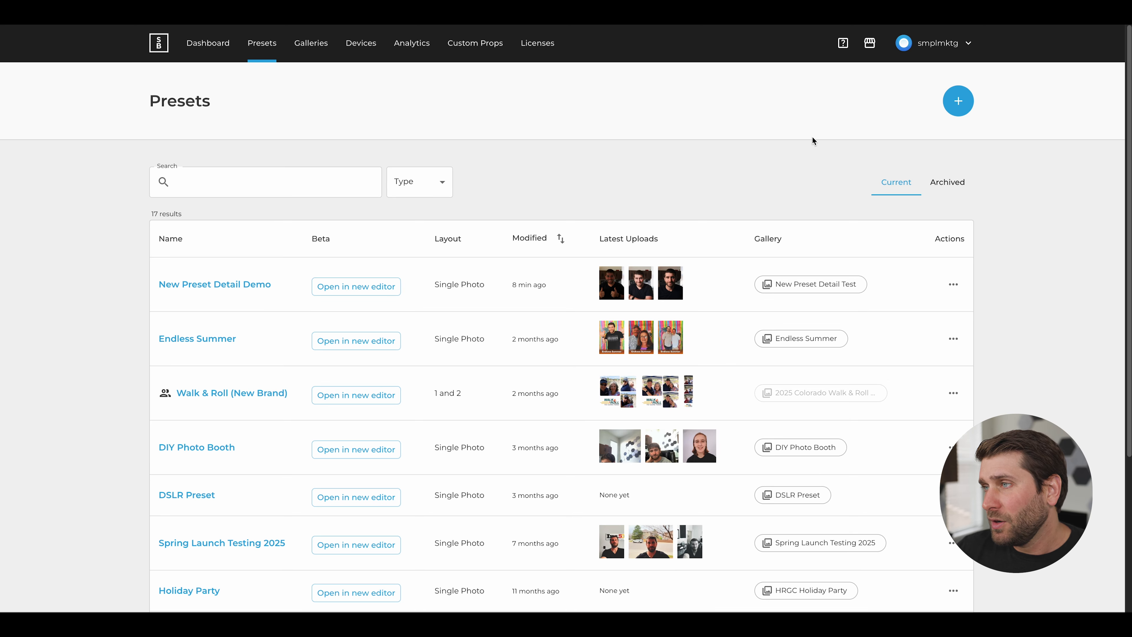
{"action": "left_click", "coordinate": [957, 102]}
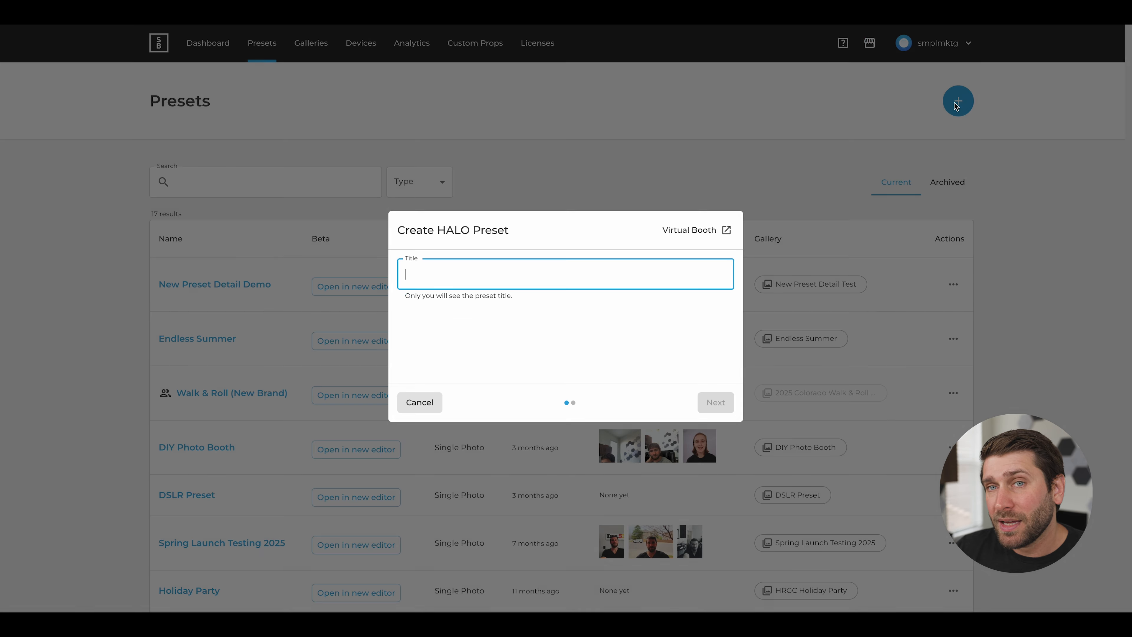
{"action": "type", "text": "La"}
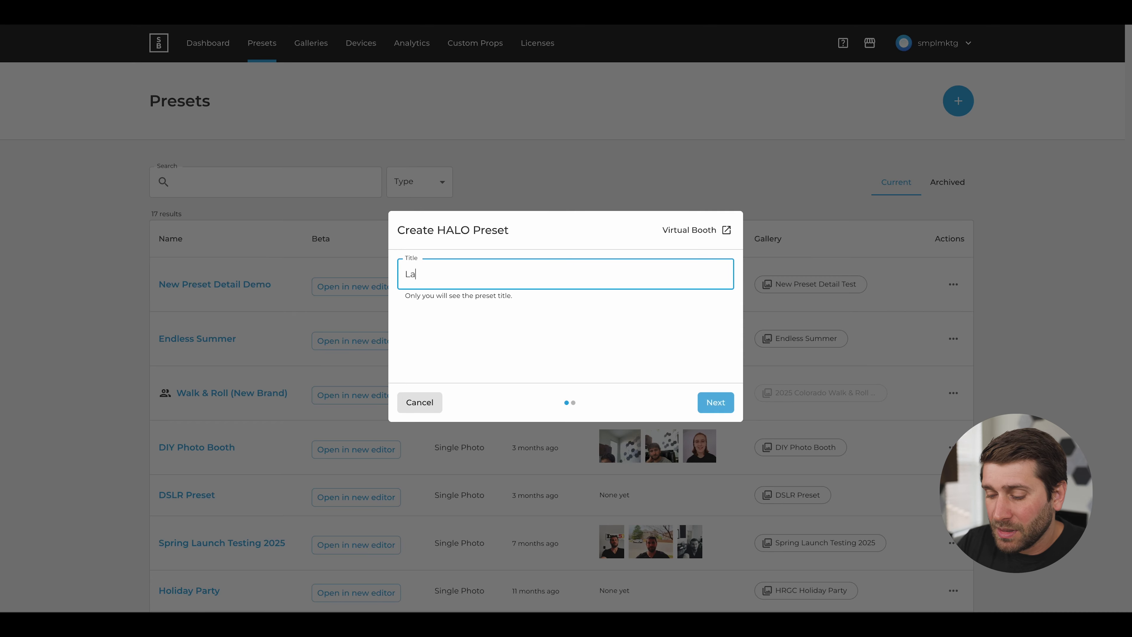
{"action": "type", "text": "yout Designer Demo"}
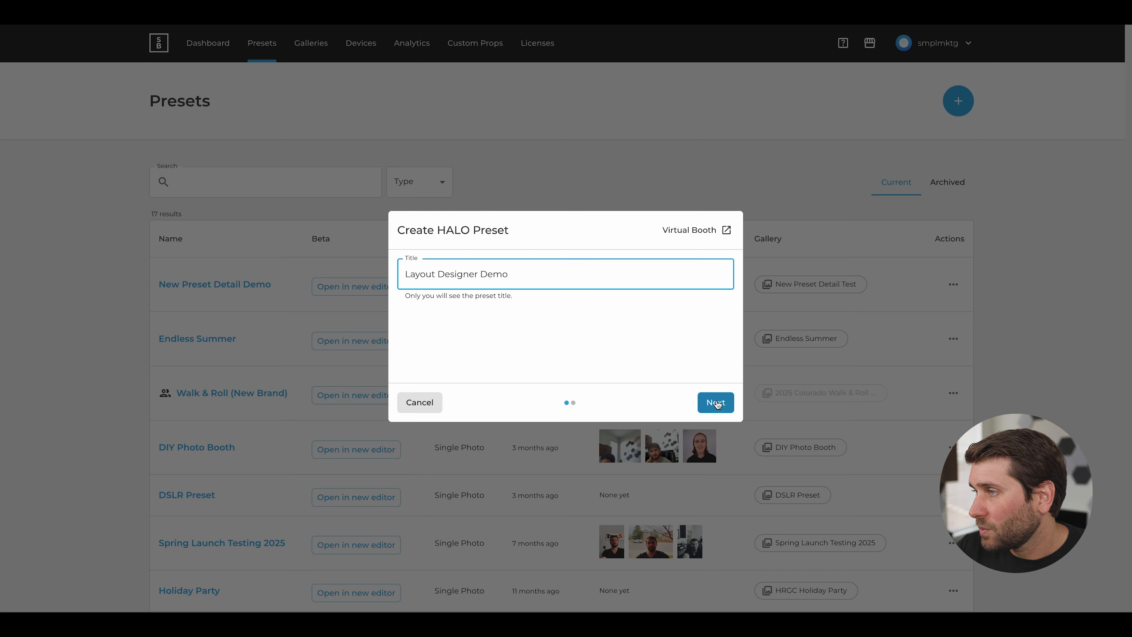
{"action": "left_click", "coordinate": [716, 402]}
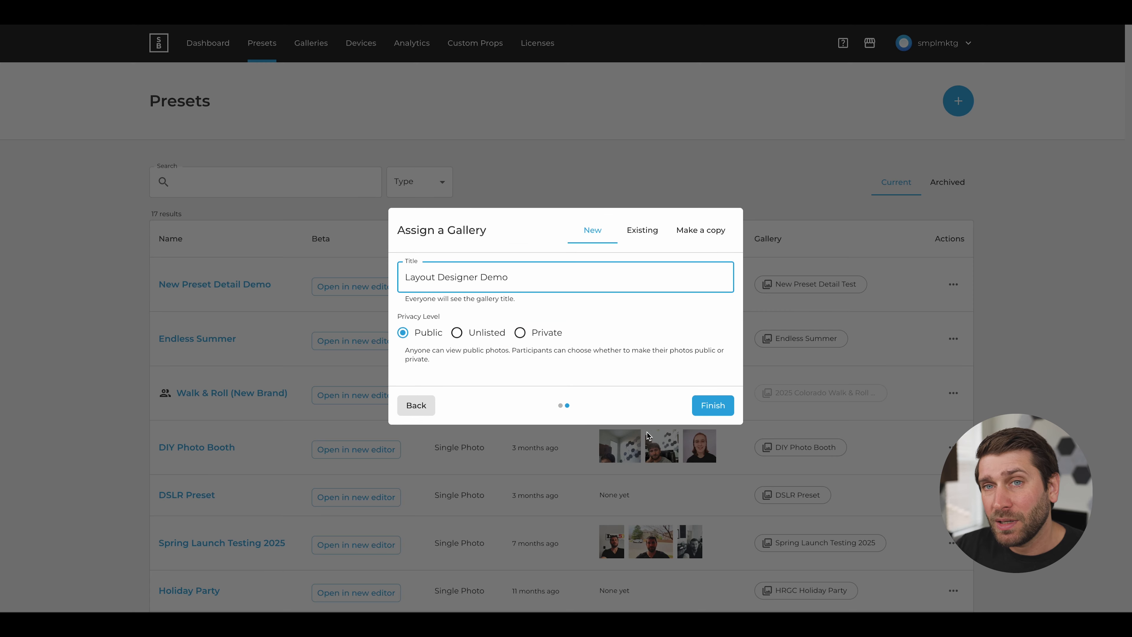
{"action": "left_click", "coordinate": [712, 406]}
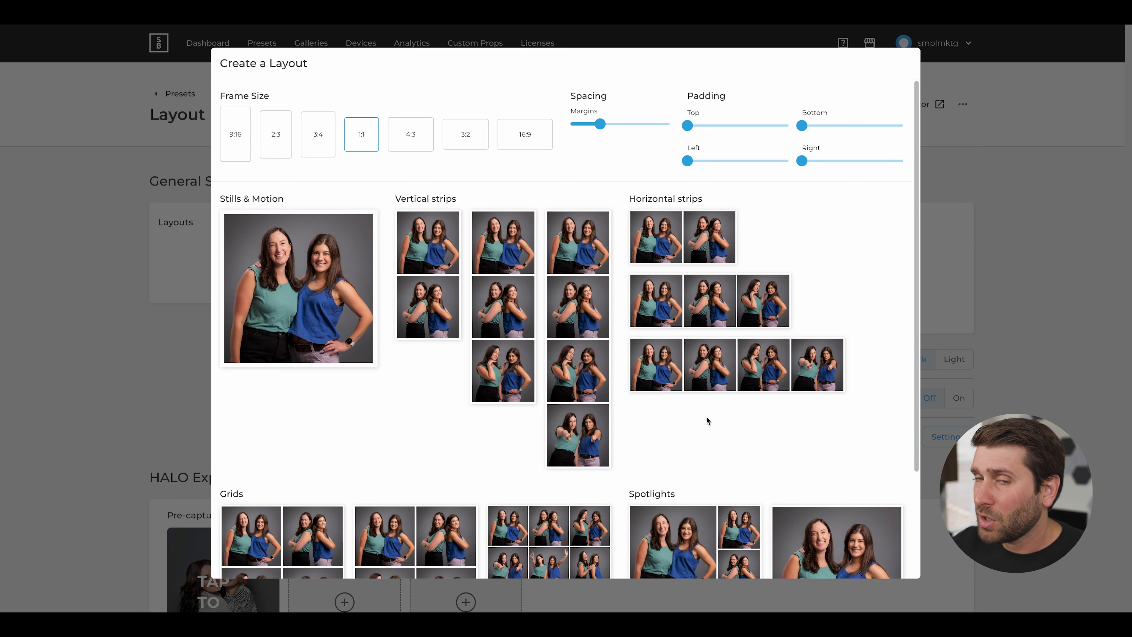
Step: Review the layout templates, increase their margins and raise the bottom padding to its maximum
{"action": "scroll", "coordinate": [708, 419], "scroll_direction": "down", "scroll_amount": 3}
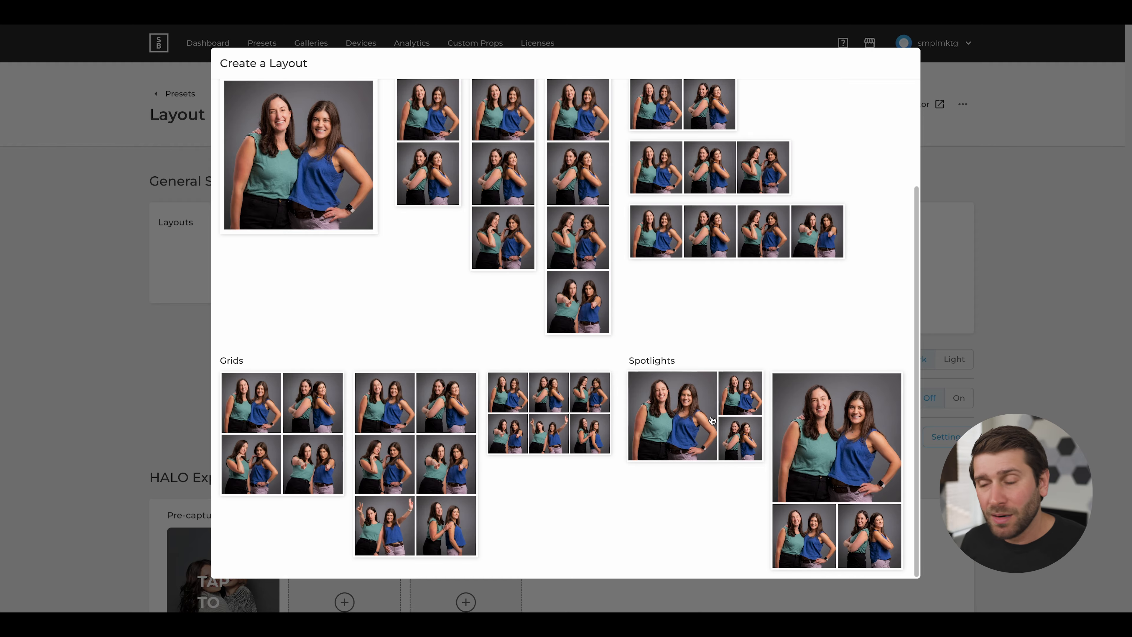
{"action": "scroll", "coordinate": [711, 420], "scroll_direction": "up", "scroll_amount": 3}
{"action": "left_click_drag", "start_coordinate": [599, 124], "coordinate": [620, 125]}
{"action": "left_click_drag", "start_coordinate": [801, 126], "coordinate": [903, 126]}
{"action": "left_click_drag", "start_coordinate": [802, 160], "coordinate": [740, 163]}
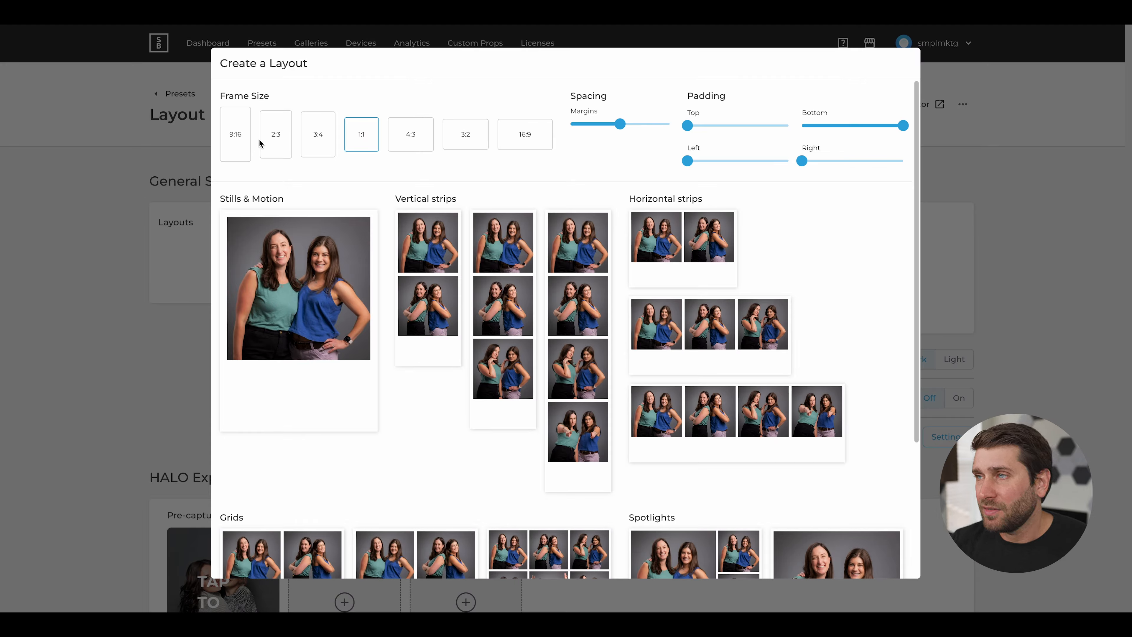
Step: Preview the templates at 9:16 and 16:9, and set the frame size to 4:3
{"action": "left_click", "coordinate": [240, 142]}
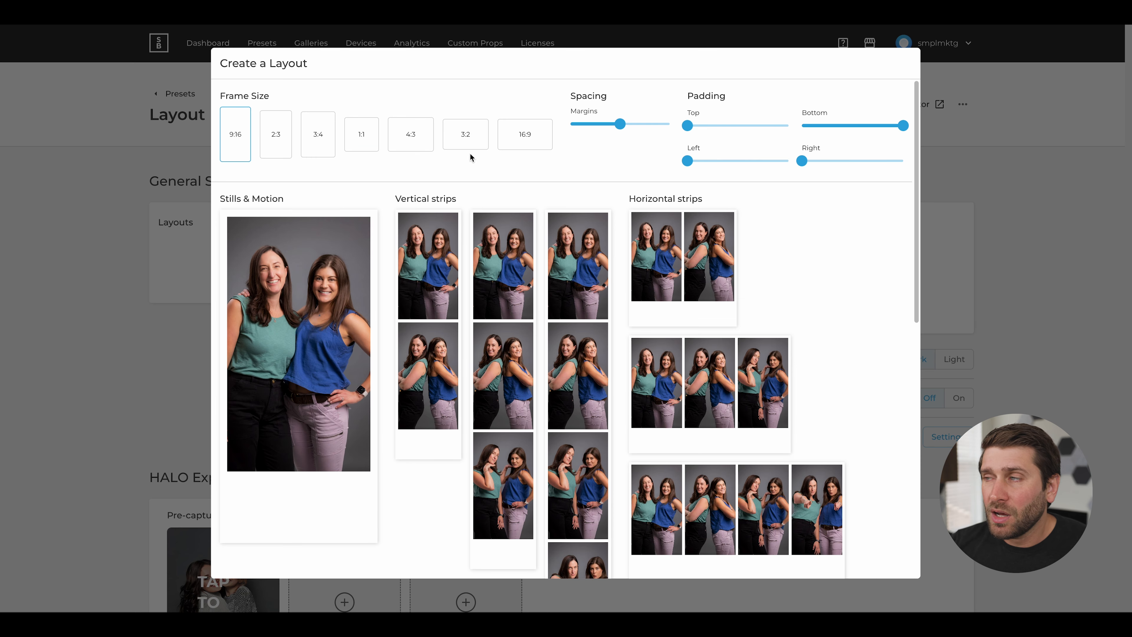
{"action": "left_click", "coordinate": [514, 141]}
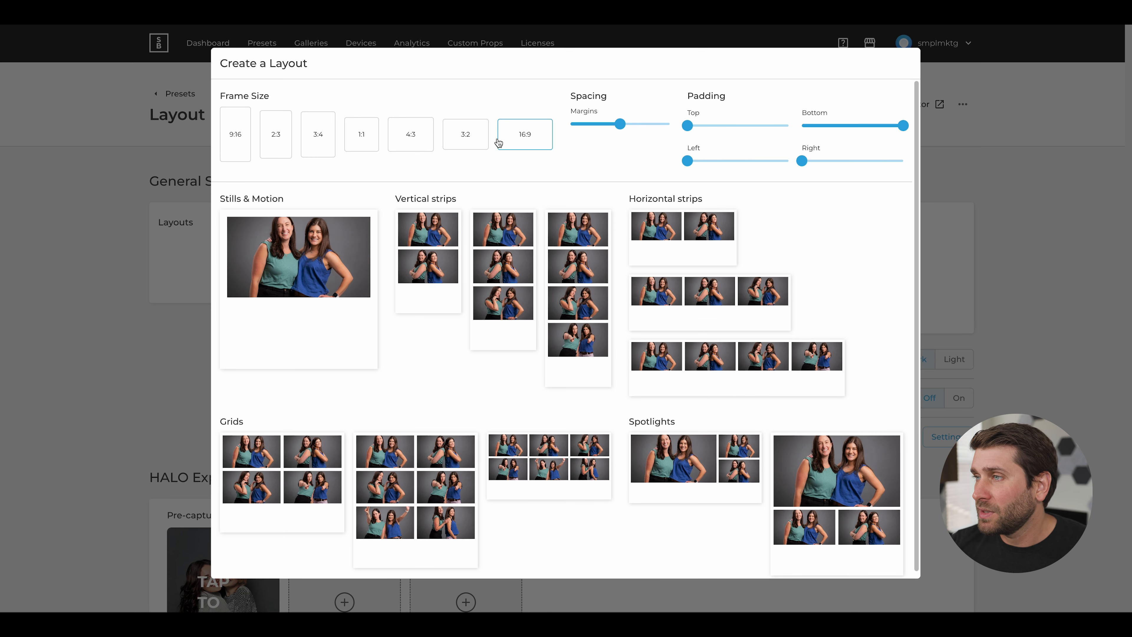
{"action": "left_click", "coordinate": [410, 142]}
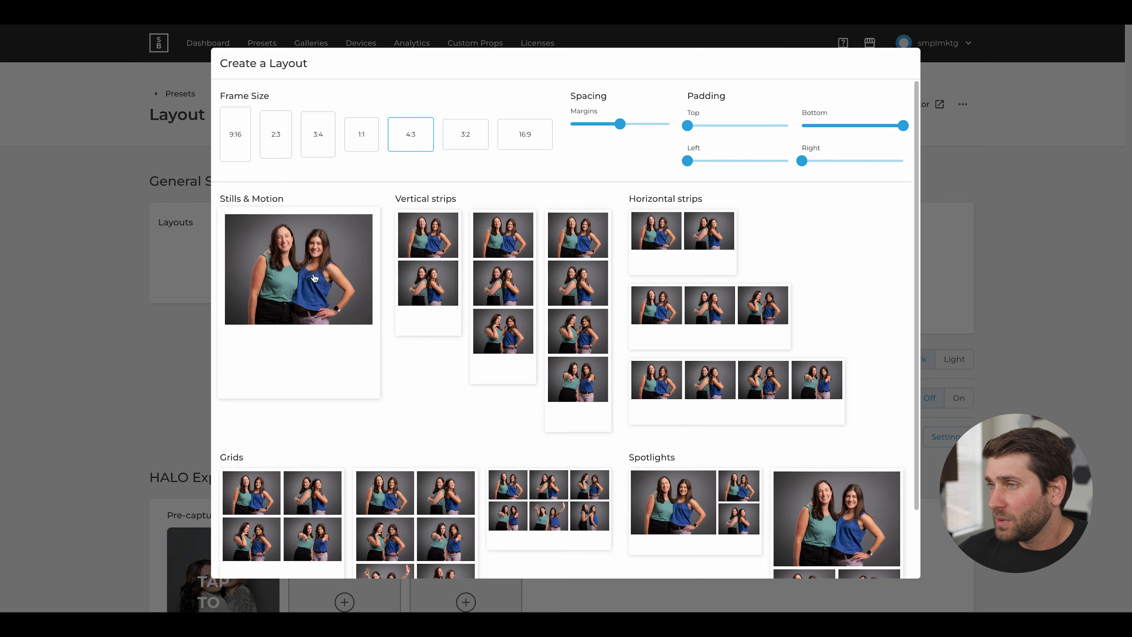
Step: Set the margins to 30 with the bottom padding at about two thirds, and create the single-photo layout and open it for editing
{"action": "left_click_drag", "start_coordinate": [611, 127], "coordinate": [600, 124]}
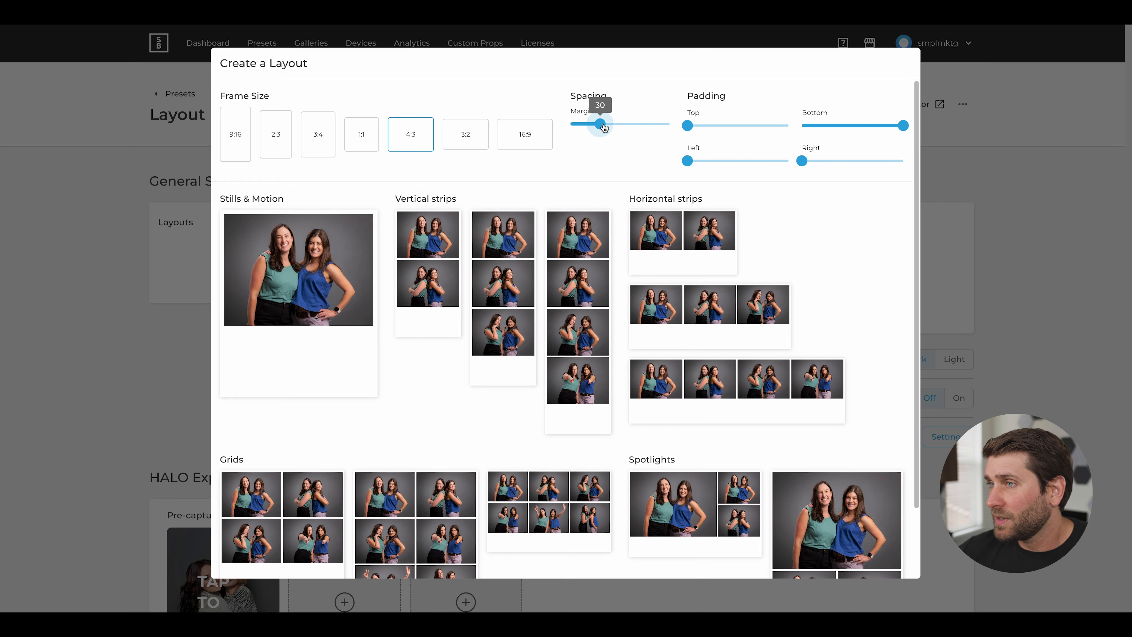
{"action": "left_click_drag", "start_coordinate": [900, 125], "coordinate": [869, 125]}
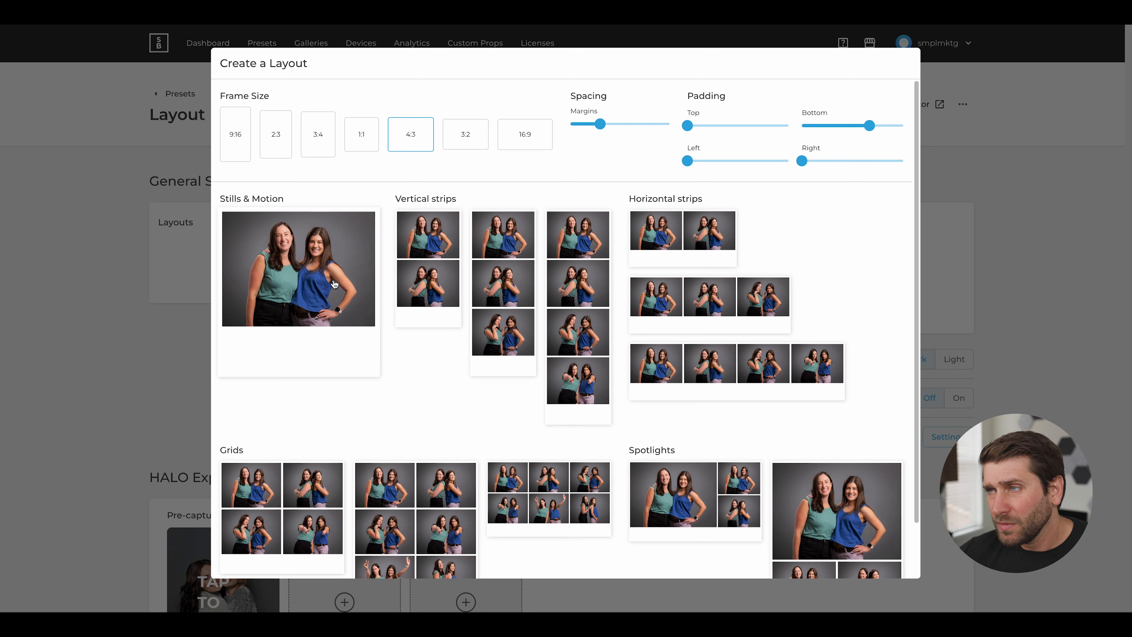
{"action": "left_click", "coordinate": [315, 286]}
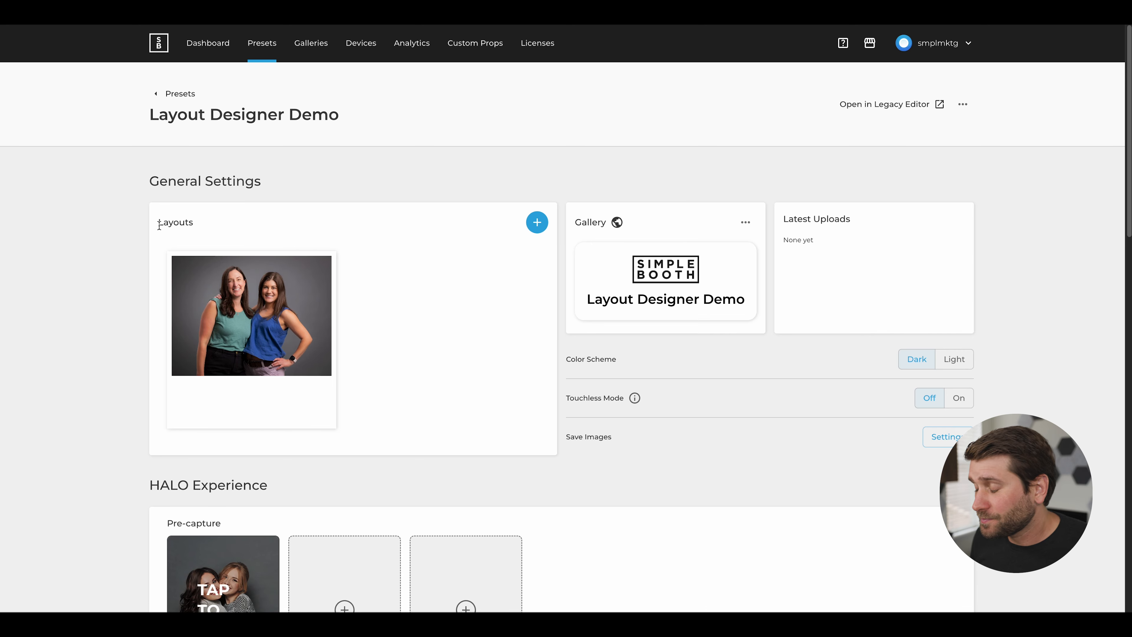
{"action": "left_click", "coordinate": [247, 330]}
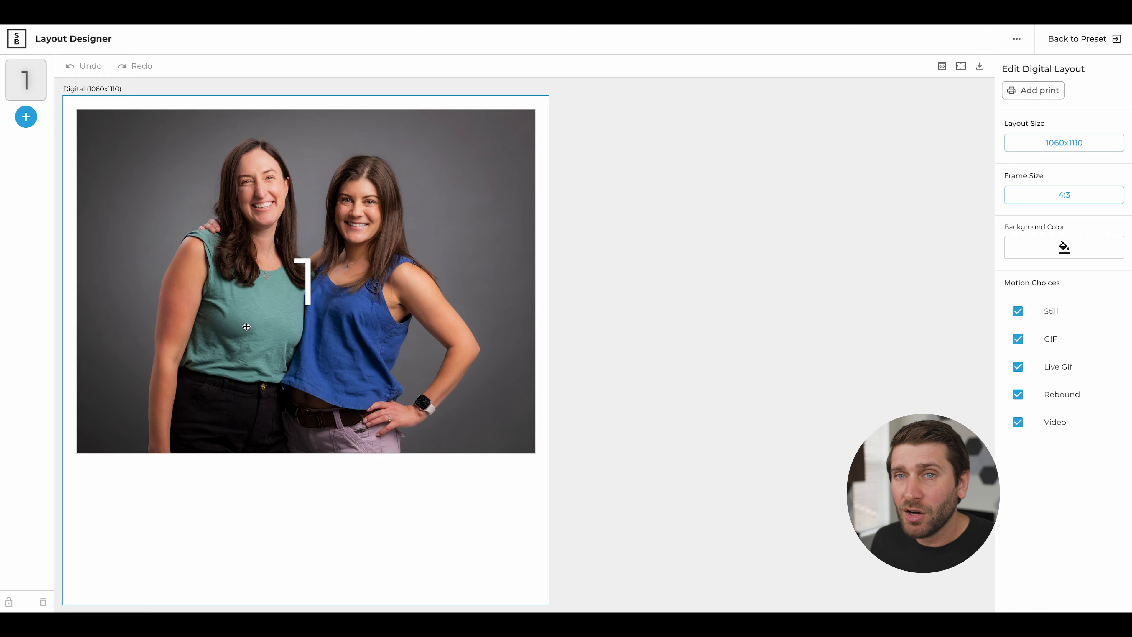
Step: Enlarge the photo frame to a width of 95.5% and check the canvas and layer snap settings
{"action": "left_click", "coordinate": [372, 266]}
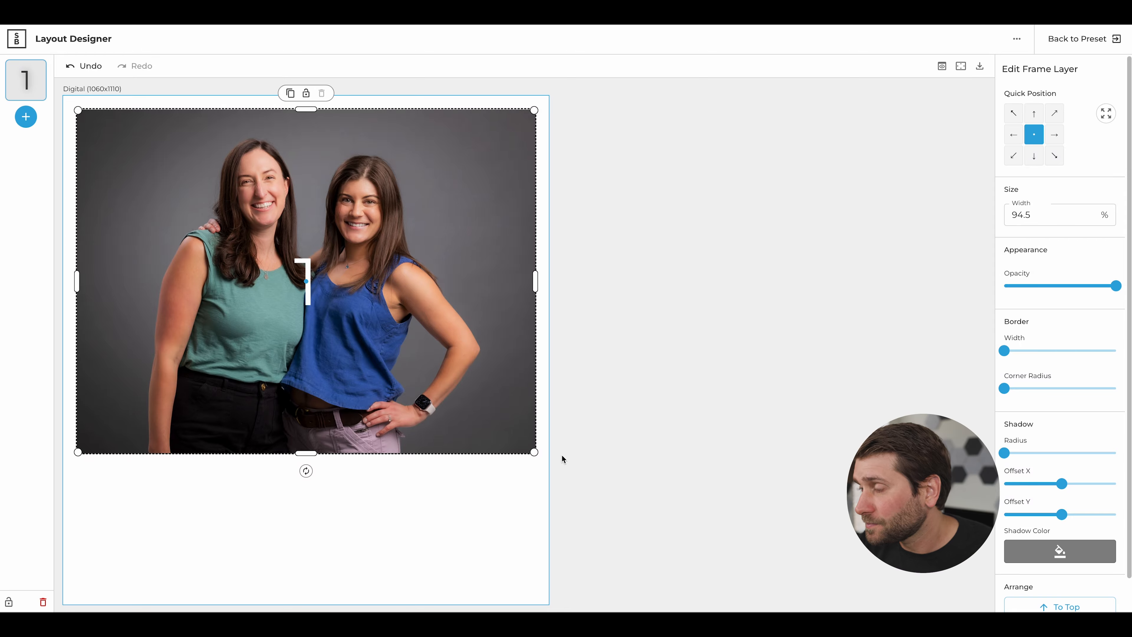
{"action": "mouse_move", "coordinate": [532, 451]}
{"action": "left_mouse_down"}
{"action": "mouse_move", "coordinate": [548, 462]}
{"action": "mouse_move", "coordinate": [523, 441]}
{"action": "mouse_move", "coordinate": [538, 465]}
{"action": "left_mouse_up"}
{"action": "mouse_move", "coordinate": [393, 355]}
{"action": "left_mouse_down"}
{"action": "mouse_move", "coordinate": [430, 407]}
{"action": "mouse_move", "coordinate": [383, 366]}
{"action": "mouse_move", "coordinate": [383, 350]}
{"action": "mouse_move", "coordinate": [396, 351]}
{"action": "left_mouse_up"}
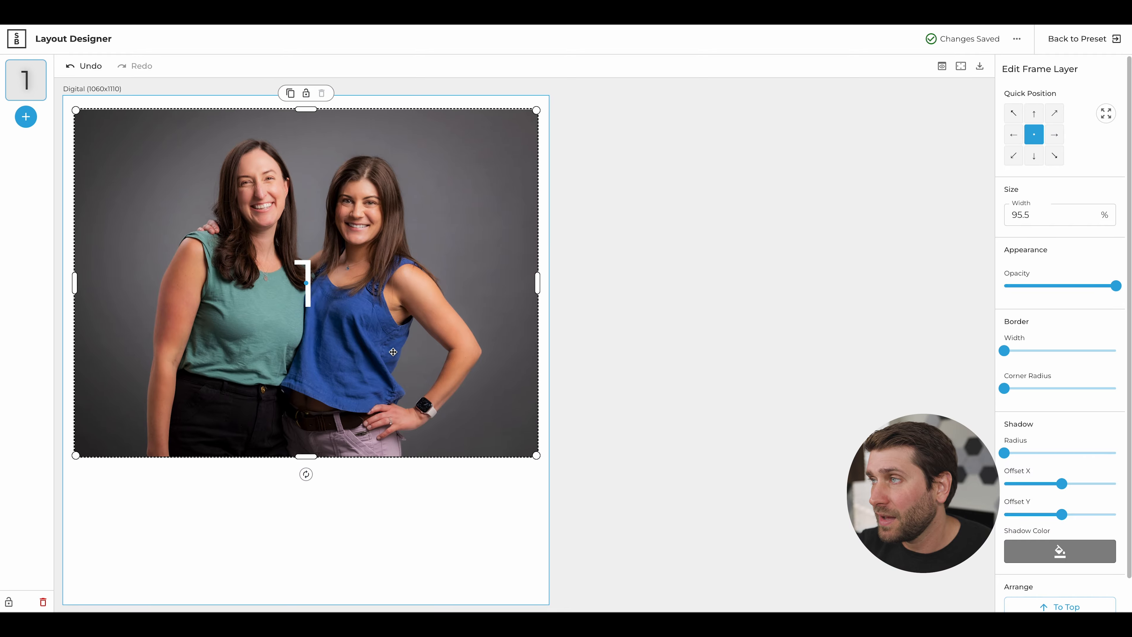
{"action": "left_click", "coordinate": [960, 66]}
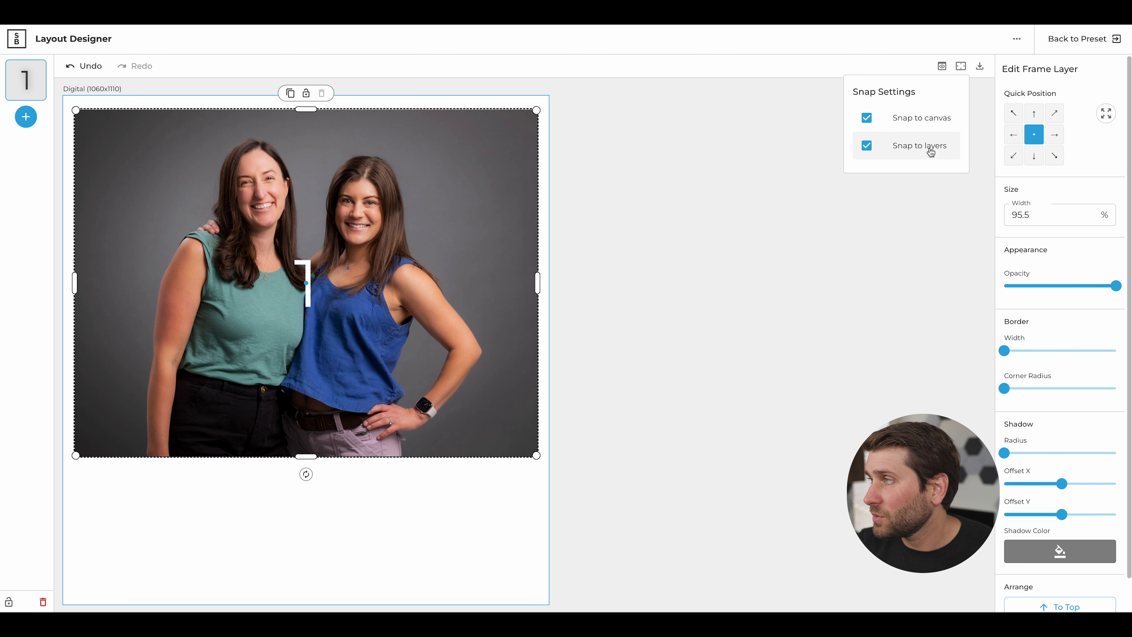
{"action": "left_click", "coordinate": [399, 541]}
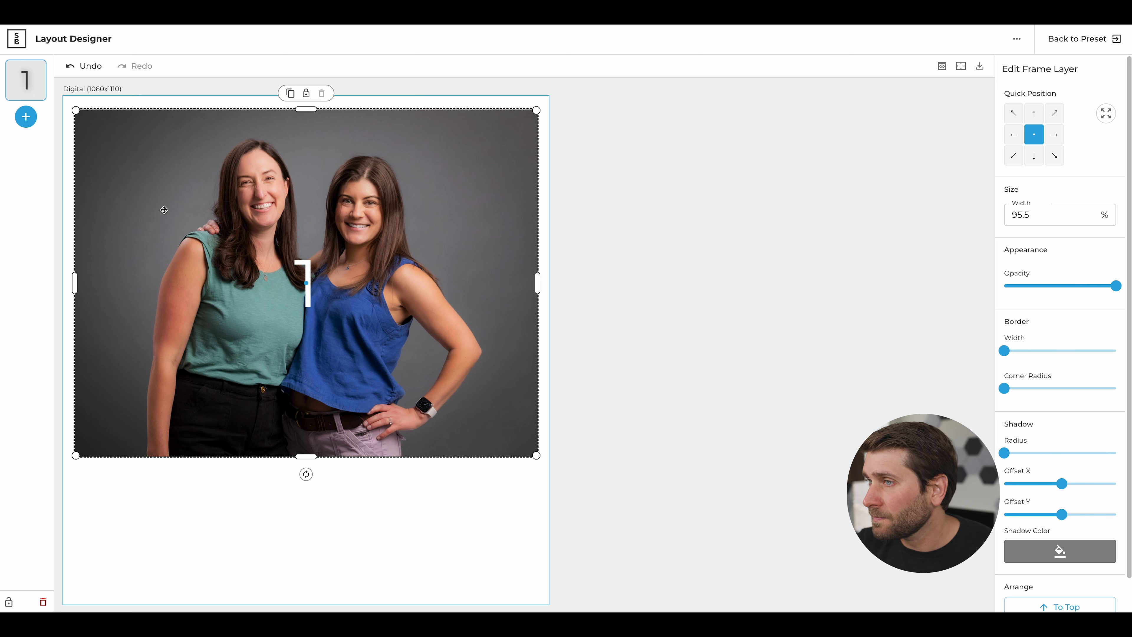
Step: Add simplebooth-logo-BLK.png as an image layer, shrink it to about half the layout's width and centre it in the blank area below the photo
{"action": "left_click", "coordinate": [26, 118]}
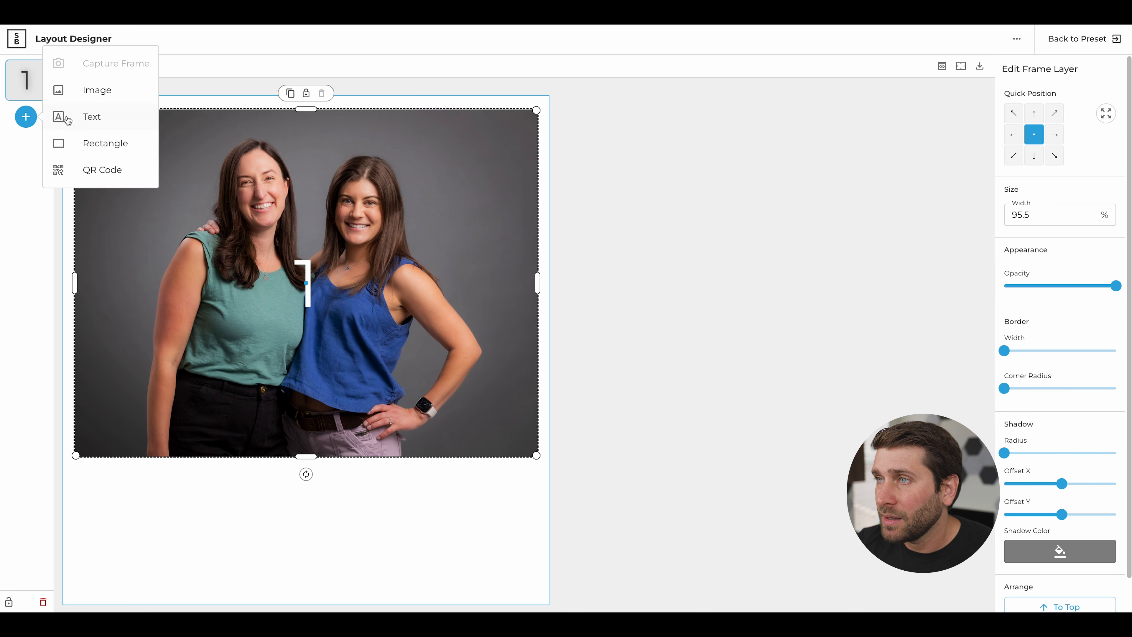
{"action": "left_click", "coordinate": [98, 97]}
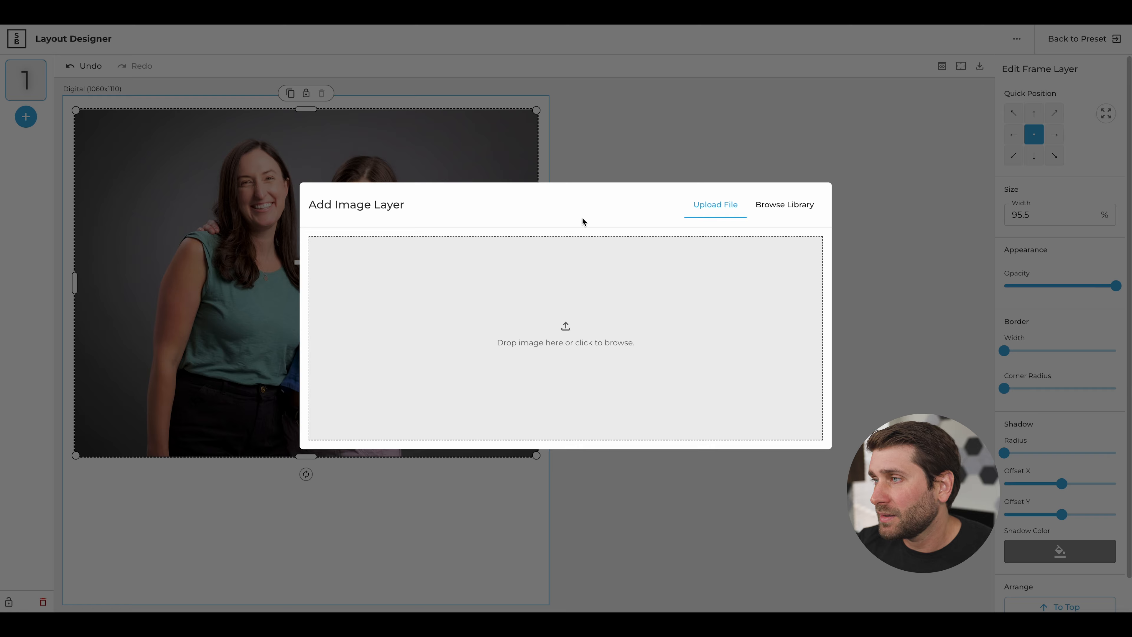
{"action": "left_click", "coordinate": [646, 284]}
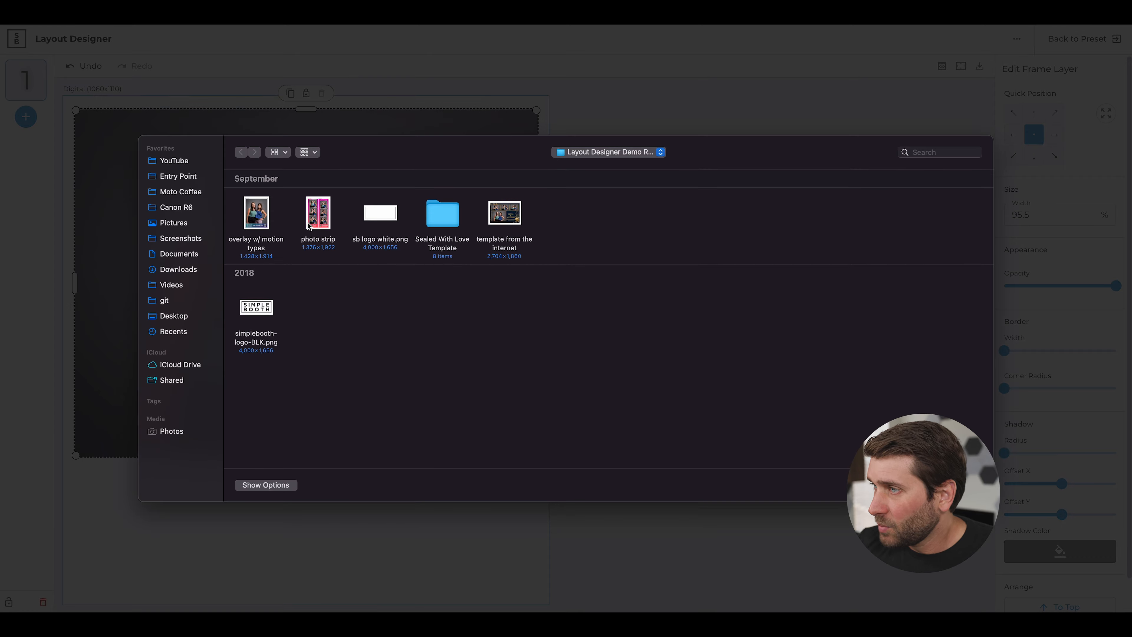
{"action": "double_click", "coordinate": [261, 311]}
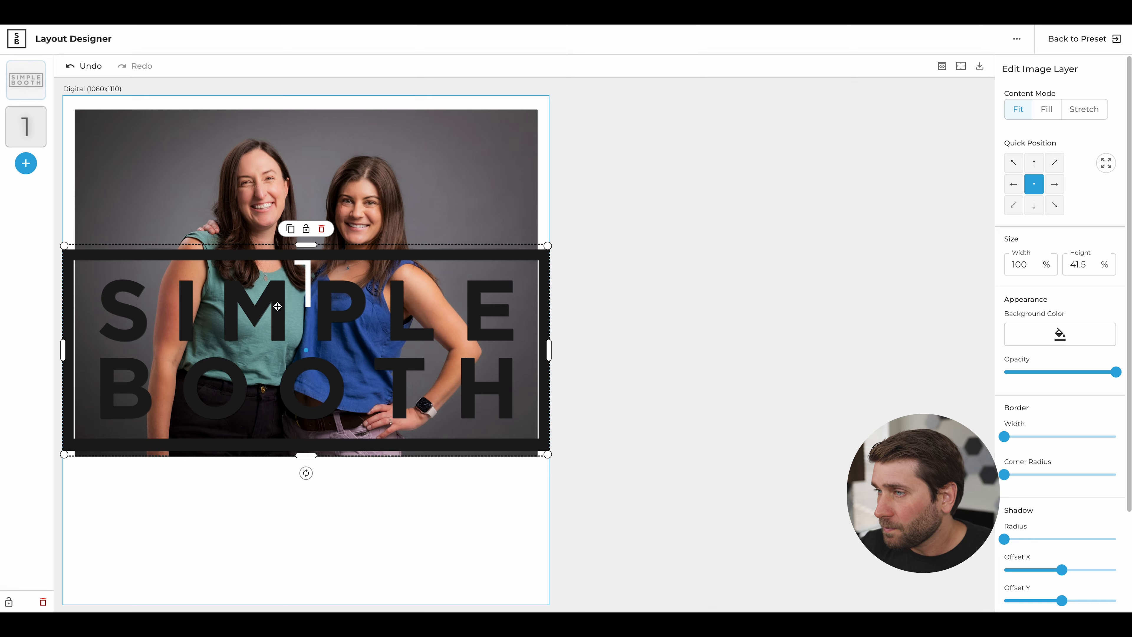
{"action": "left_click_drag", "start_coordinate": [547, 247], "coordinate": [425, 300]}
{"action": "left_click_drag", "start_coordinate": [346, 368], "coordinate": [347, 547]}
{"action": "left_click", "coordinate": [480, 514]}
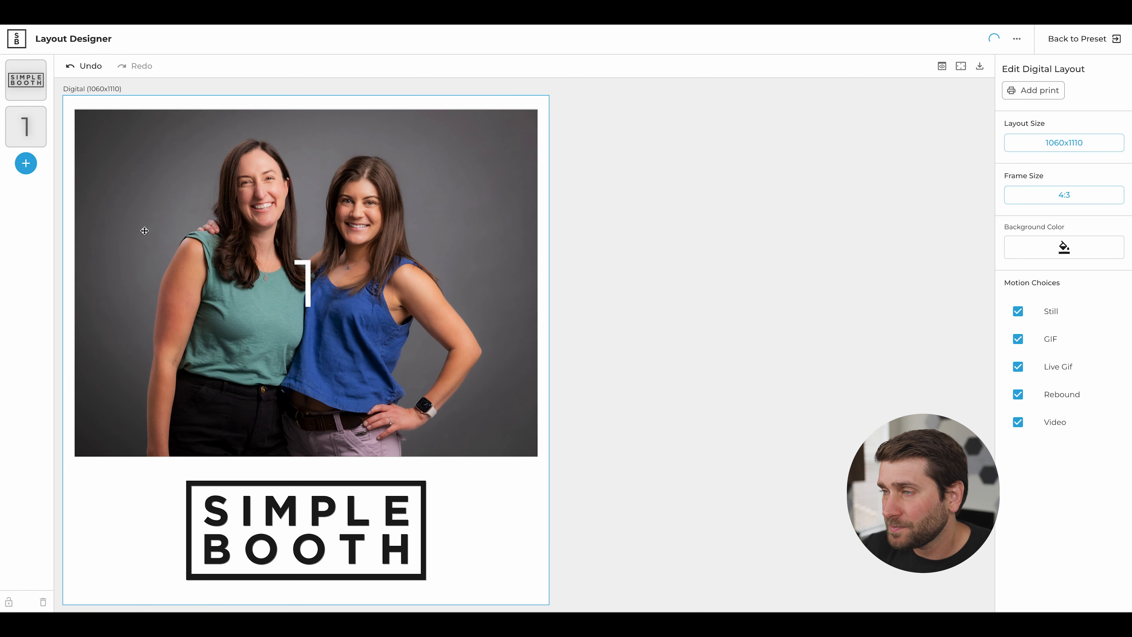
Step: Round the photo frame's corners and set its border width to 38
{"action": "left_click", "coordinate": [161, 224]}
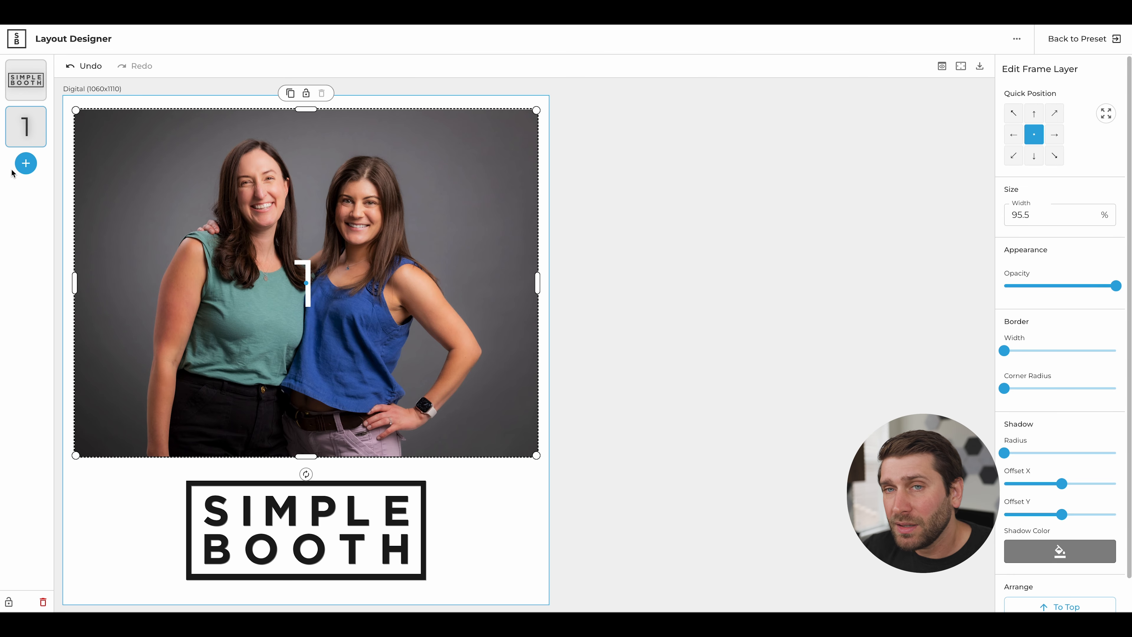
{"action": "mouse_move", "coordinate": [1008, 395]}
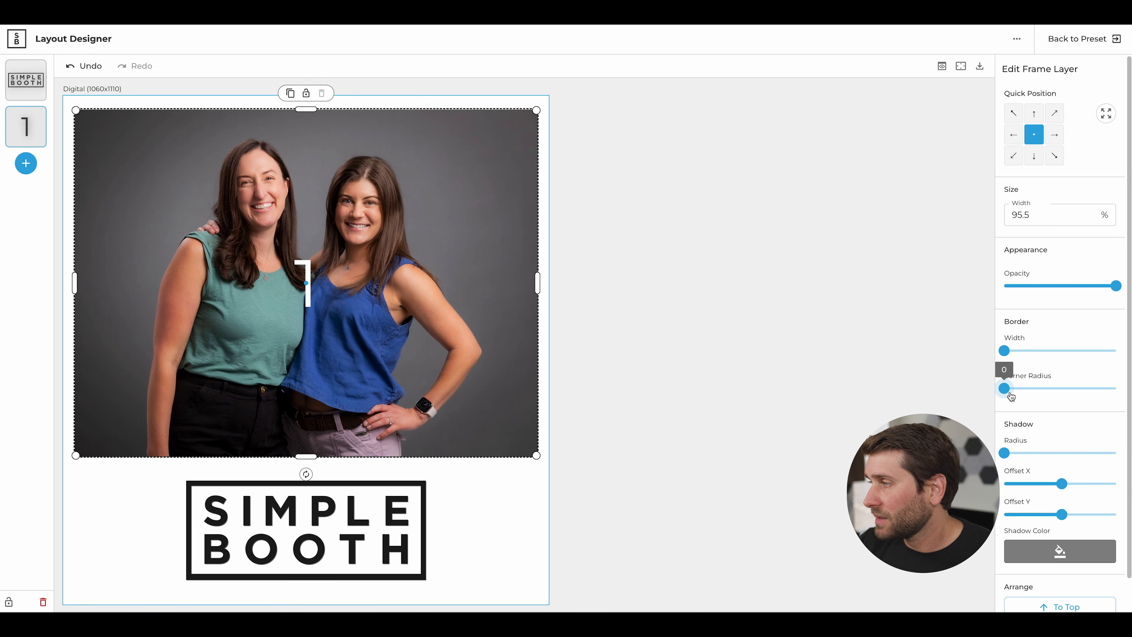
{"action": "left_click_drag", "start_coordinate": [1008, 394], "coordinate": [1040, 395]}
{"action": "left_click_drag", "start_coordinate": [1004, 351], "coordinate": [1047, 353]}
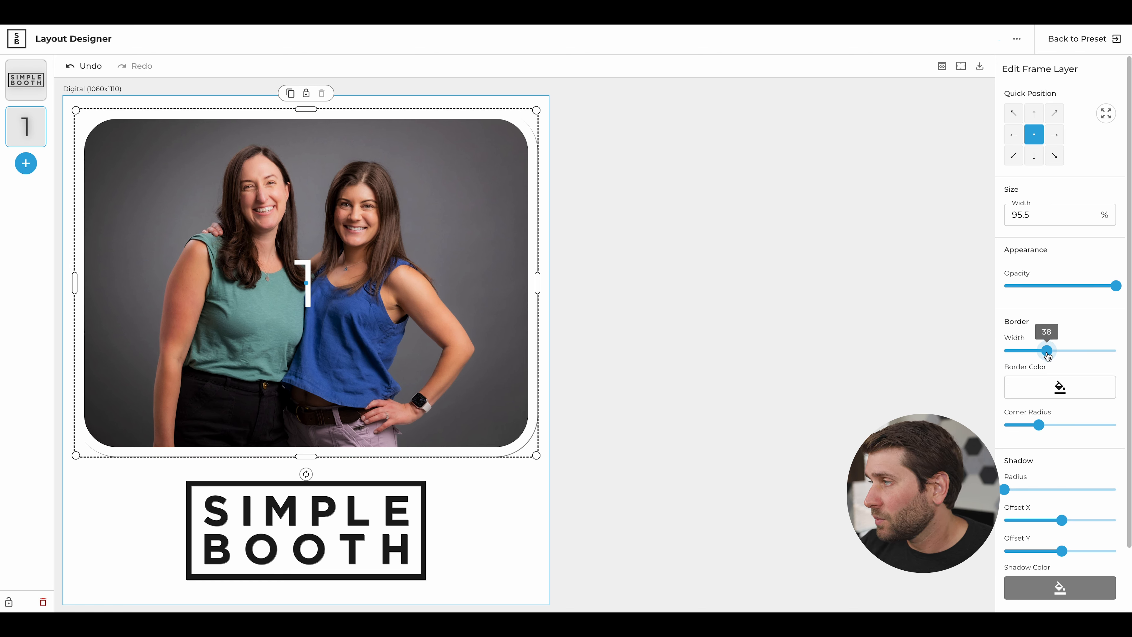
Step: Set the photo frame's border color to the turquoise preset swatch
{"action": "left_click", "coordinate": [1047, 387]}
{"action": "left_click_drag", "start_coordinate": [940, 342], "coordinate": [884, 343]}
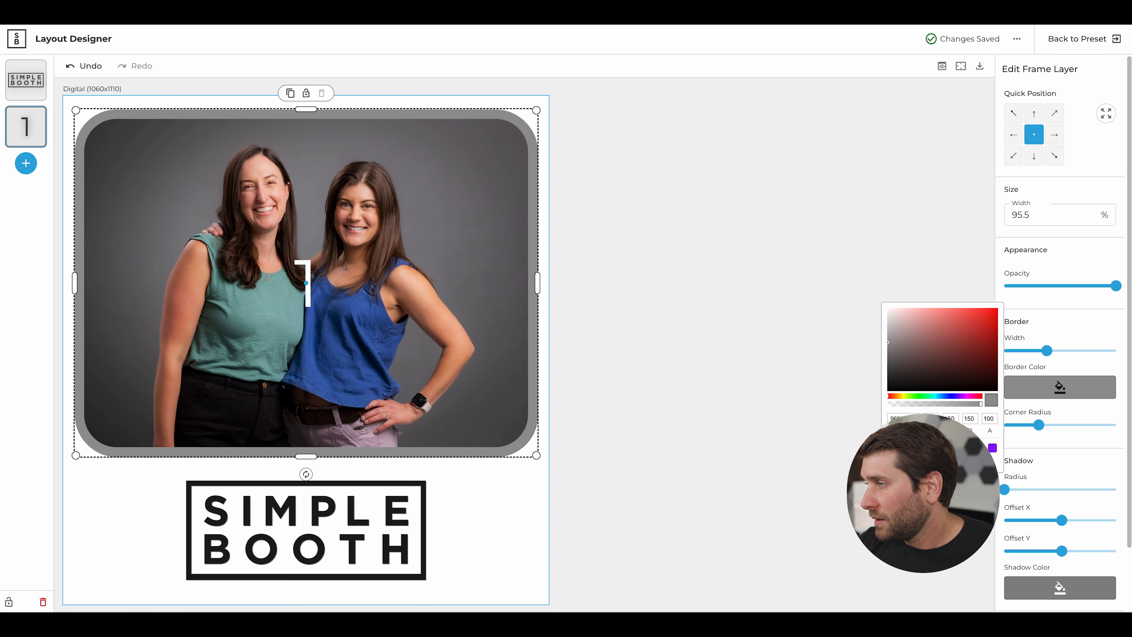
{"action": "left_click", "coordinate": [906, 462]}
{"action": "left_click", "coordinate": [697, 432]}
{"action": "left_click", "coordinate": [545, 481]}
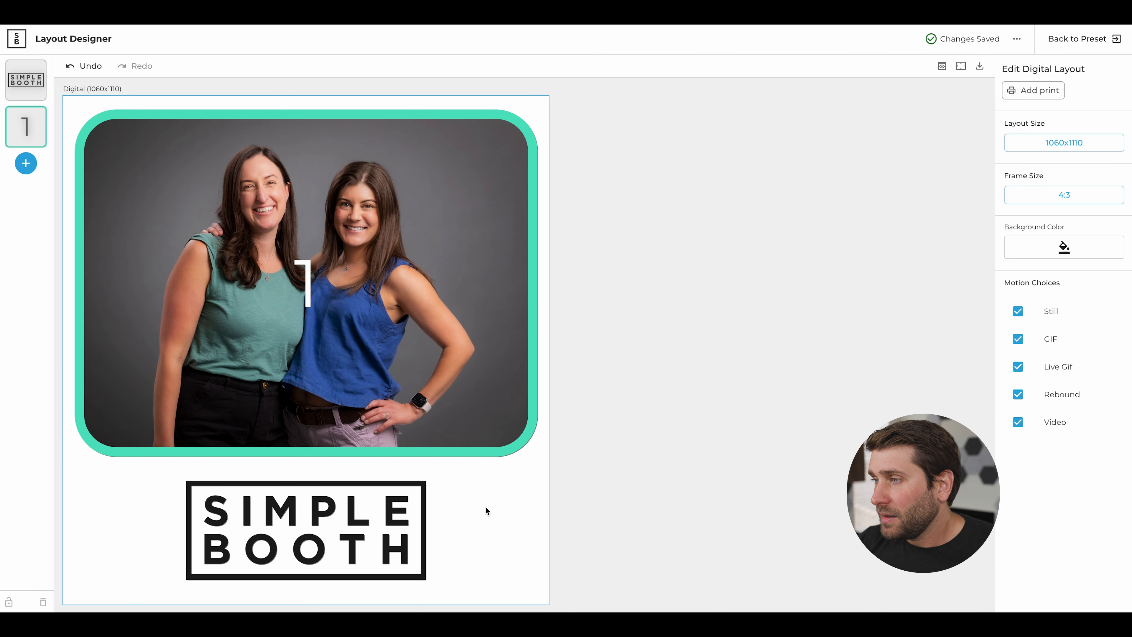
Step: Fill the digital layout's background with the solid yellow preset color
{"action": "left_click", "coordinate": [1079, 253]}
{"action": "left_click_drag", "start_coordinate": [917, 257], "coordinate": [857, 223]}
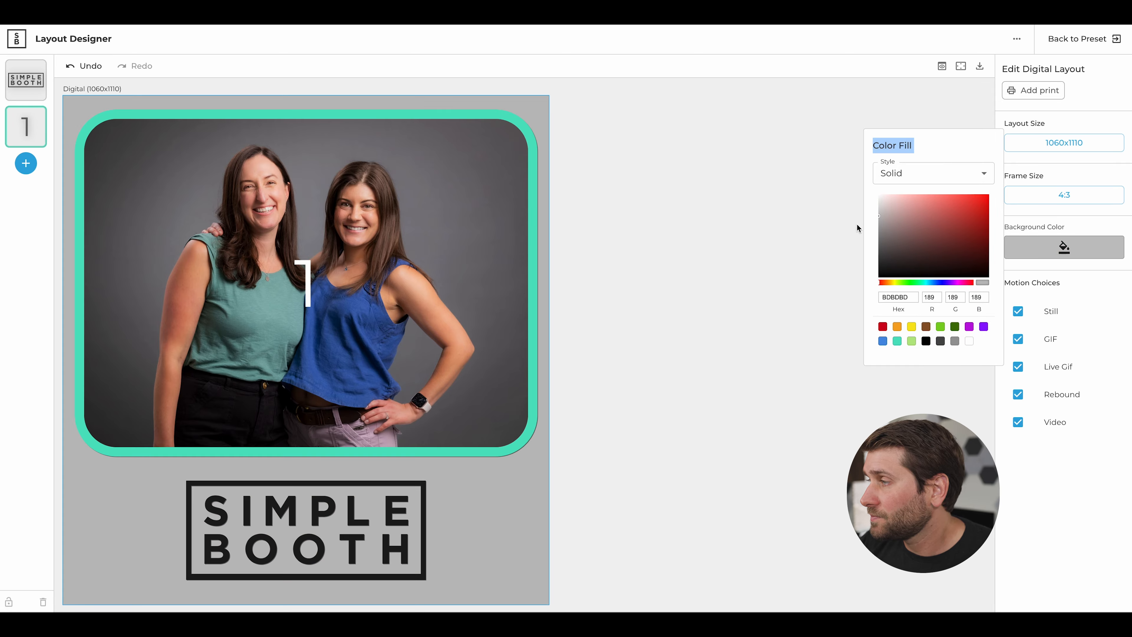
{"action": "left_click", "coordinate": [911, 327]}
{"action": "left_click", "coordinate": [731, 399]}
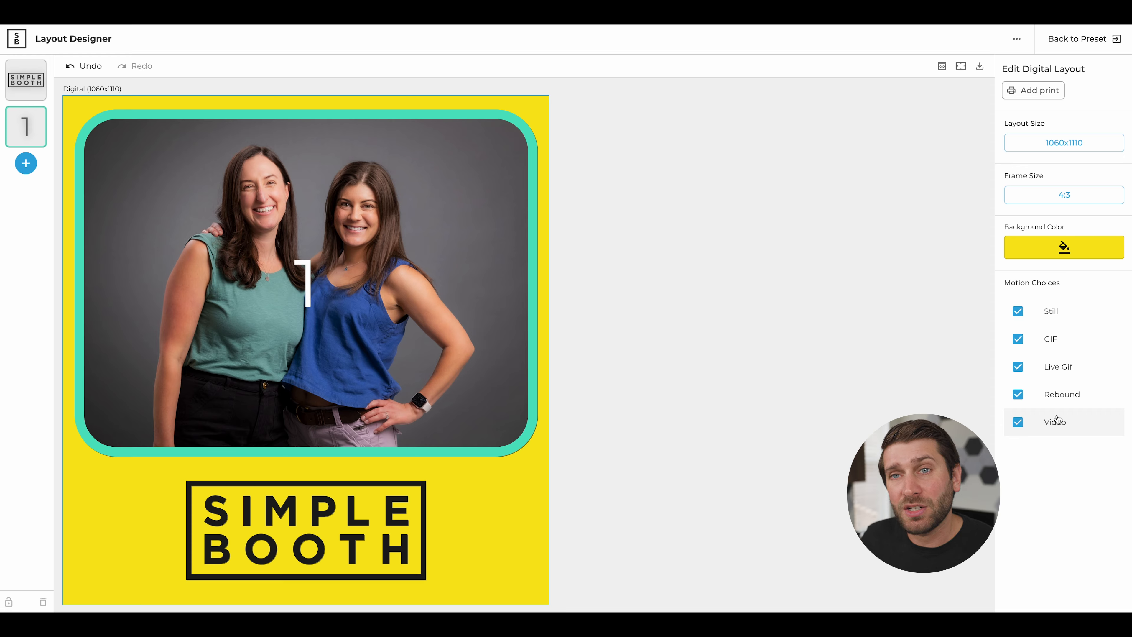
Step: Disable the Live Gif, GIF and Video motion choices for the digital layout
{"action": "left_click", "coordinate": [1018, 367]}
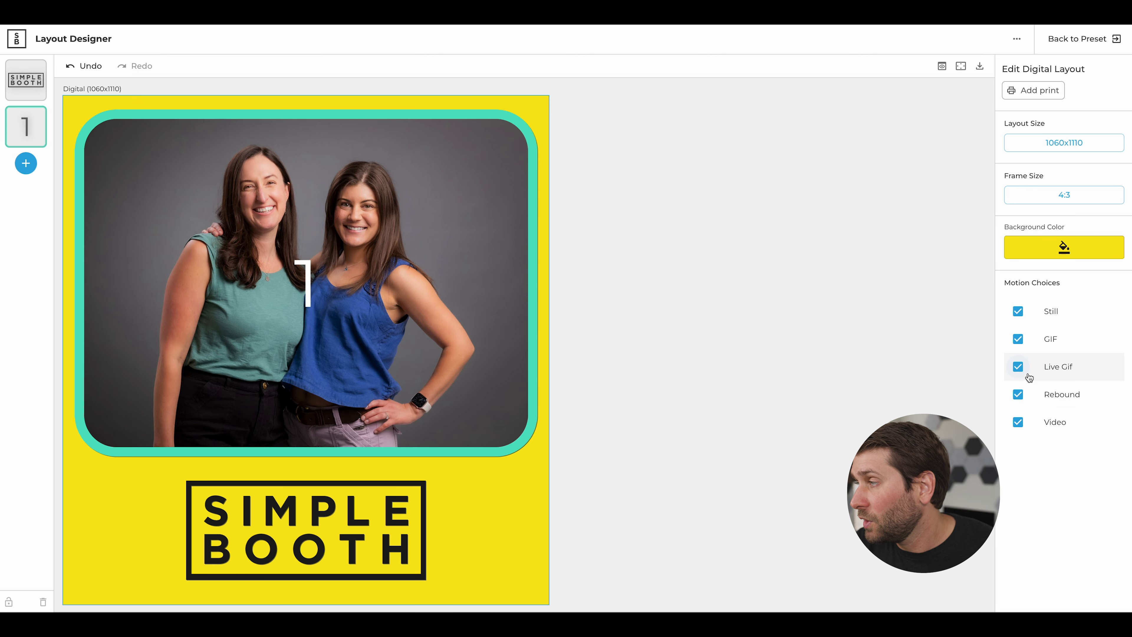
{"action": "left_click", "coordinate": [1018, 340]}
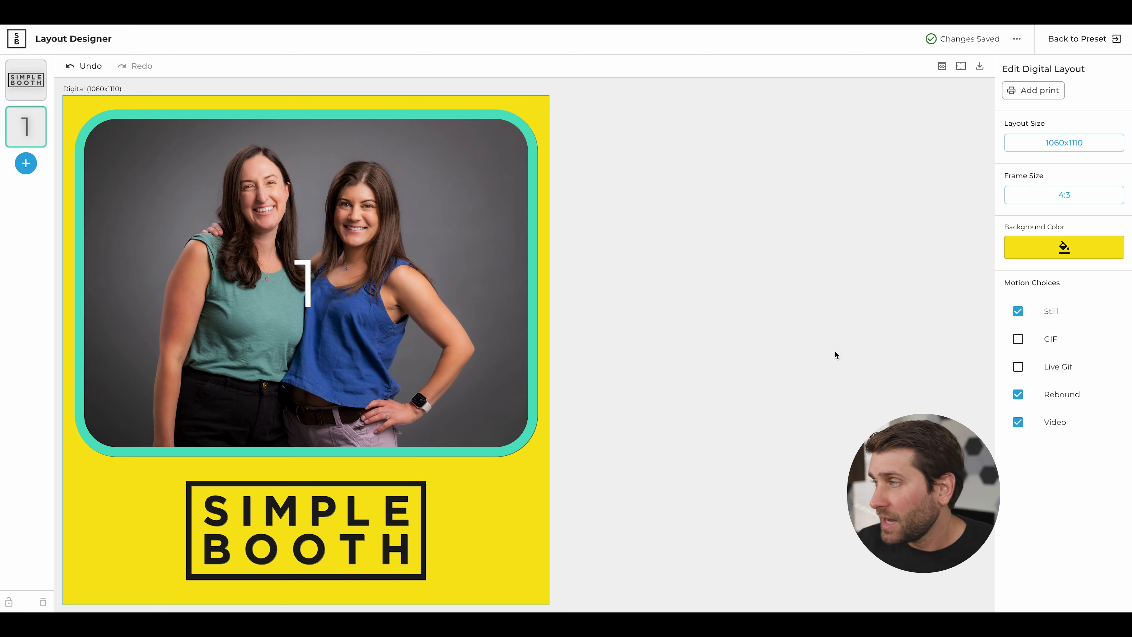
{"action": "left_click", "coordinate": [1018, 421]}
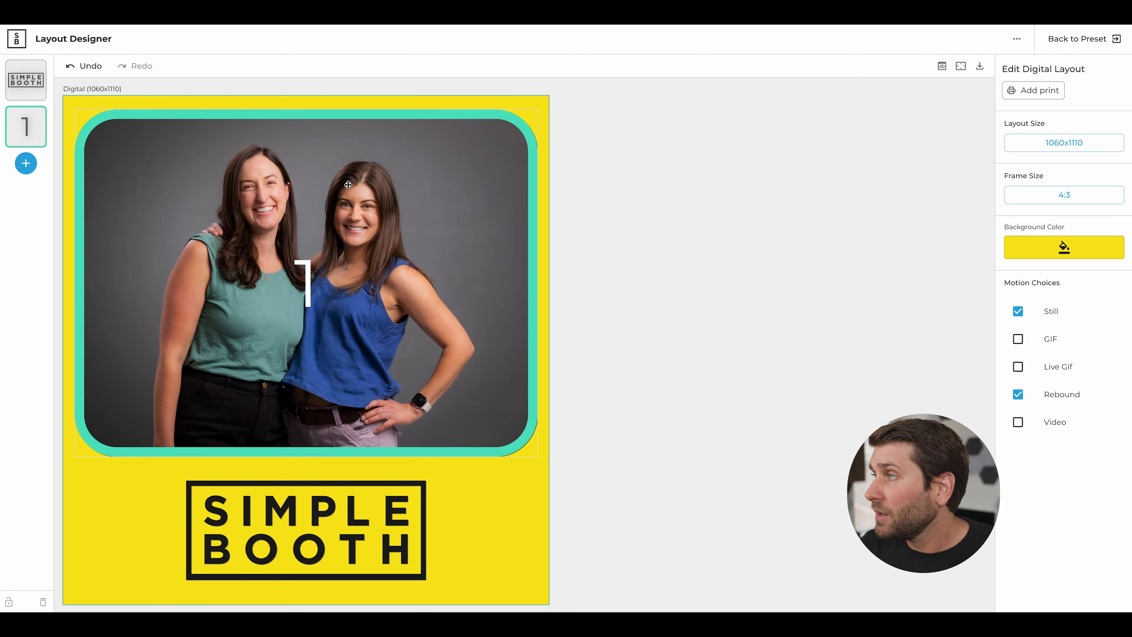
Step: Return to the preset and add a second single-photo layout with a 3:4 frame size and no margins
{"action": "left_click", "coordinate": [1097, 42]}
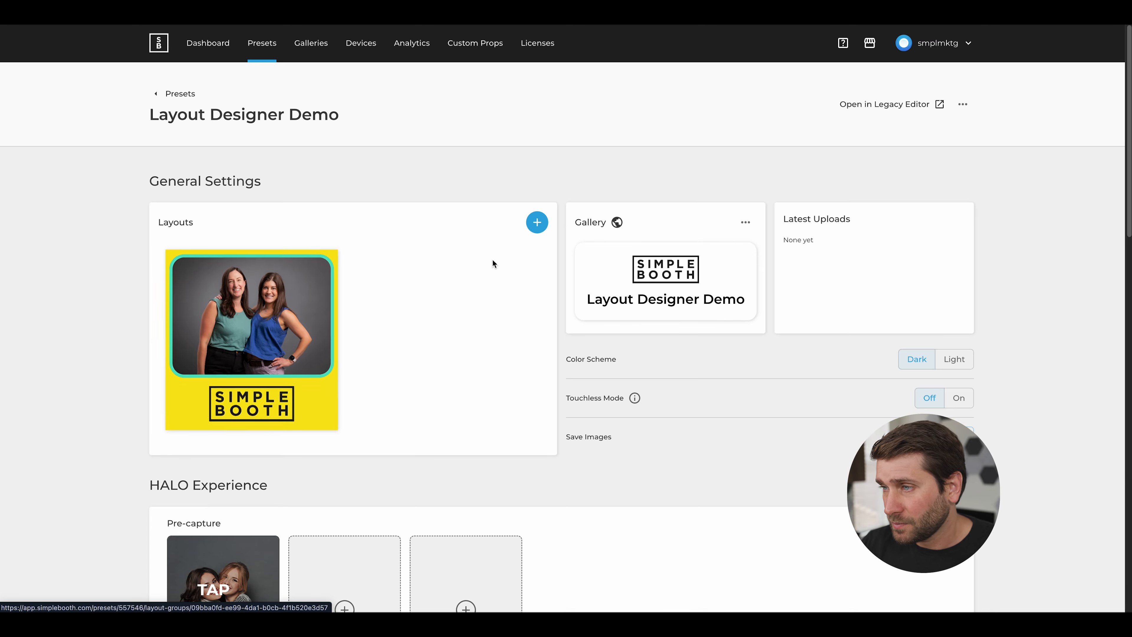
{"action": "left_click", "coordinate": [537, 223]}
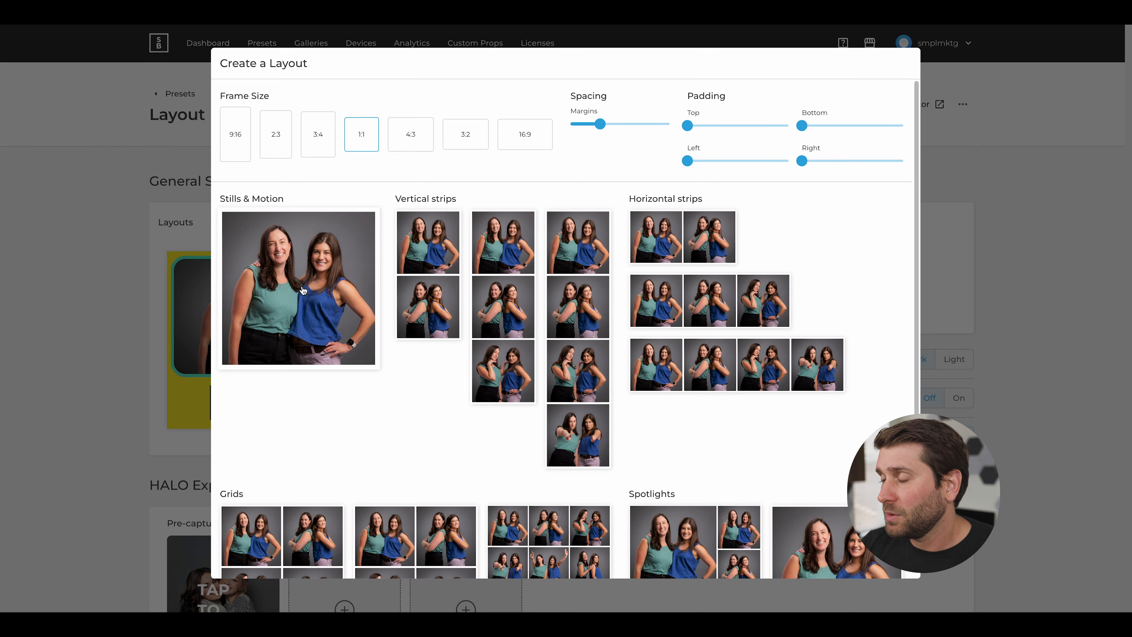
{"action": "mouse_move", "coordinate": [600, 121]}
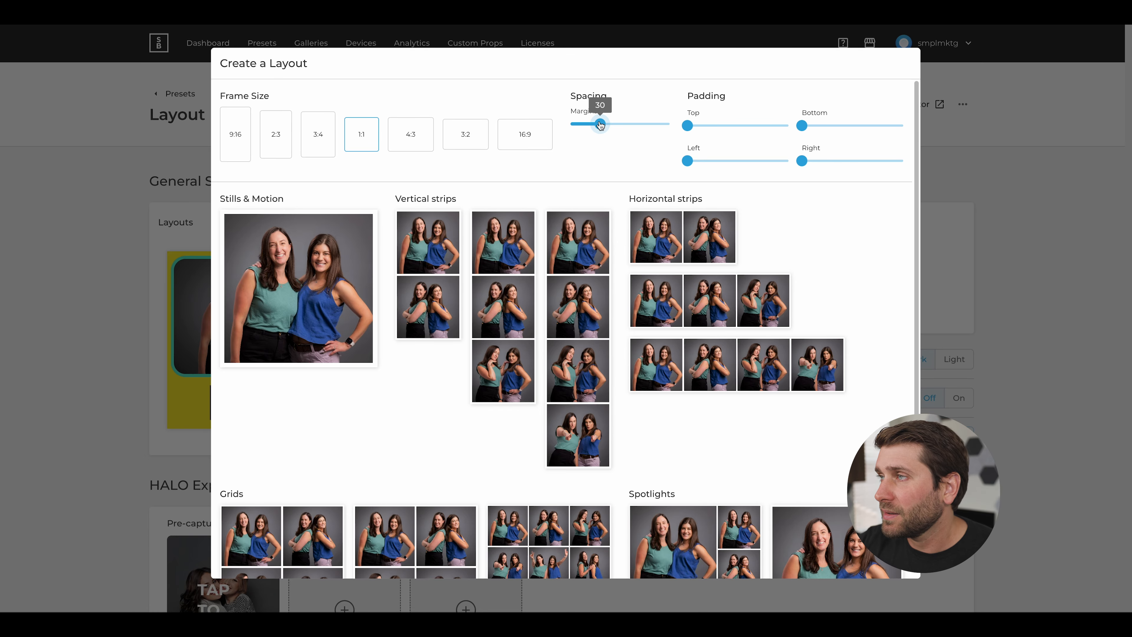
{"action": "left_click_drag", "start_coordinate": [595, 125], "coordinate": [570, 124]}
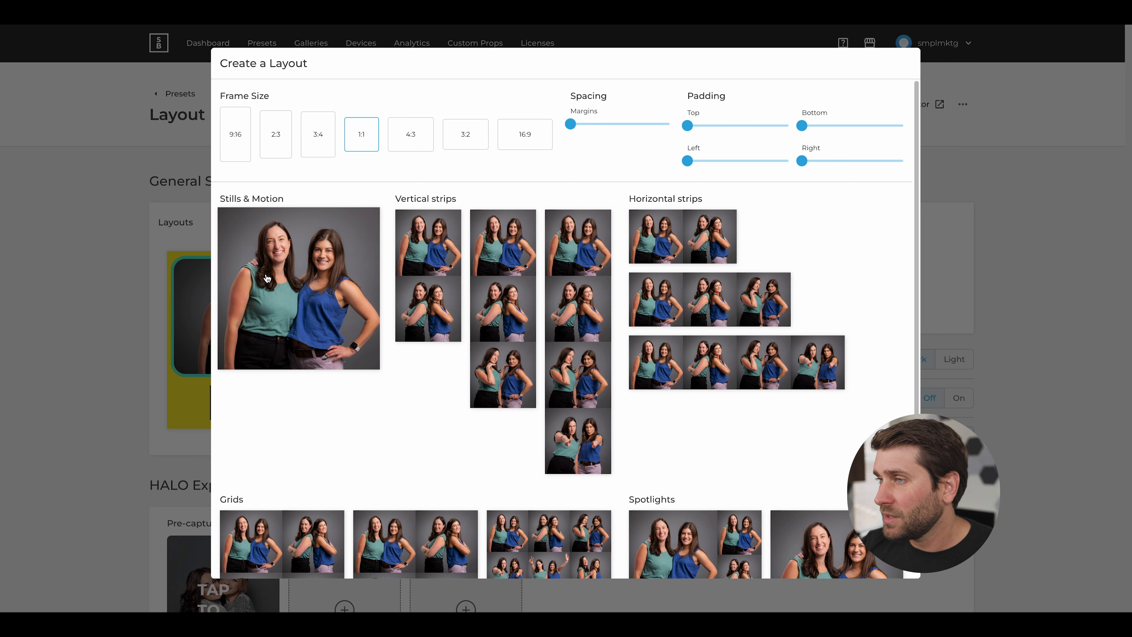
{"action": "left_click", "coordinate": [317, 149]}
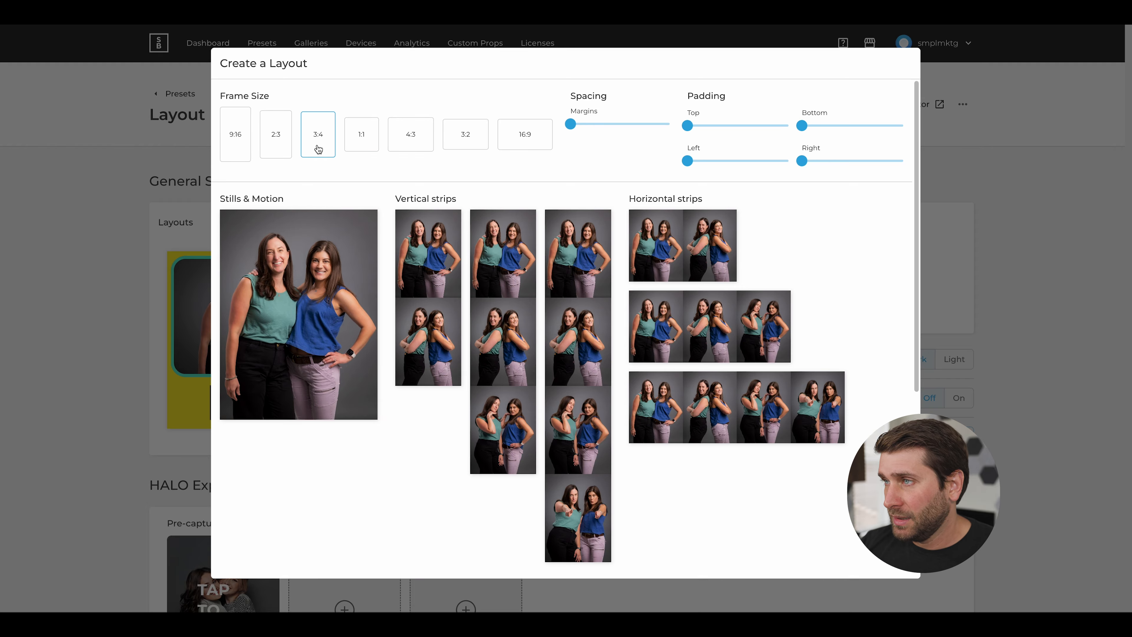
{"action": "left_click", "coordinate": [287, 288]}
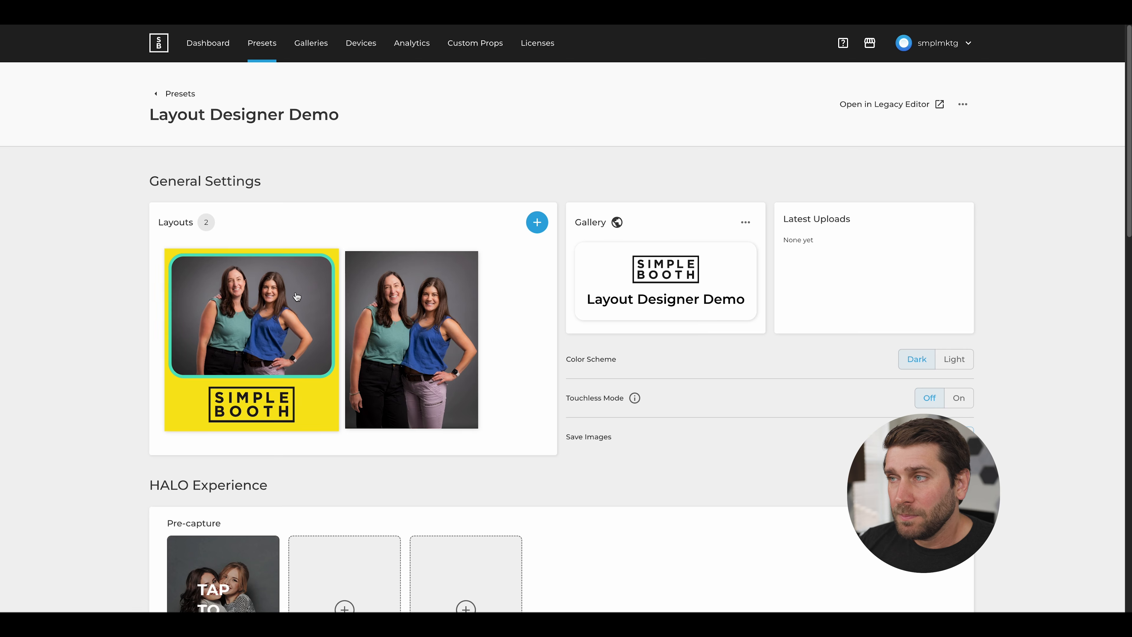
Step: Open the new 3:4 layout for editing and add a full-width rectangle along the photo's bottom edge
{"action": "left_click", "coordinate": [451, 348]}
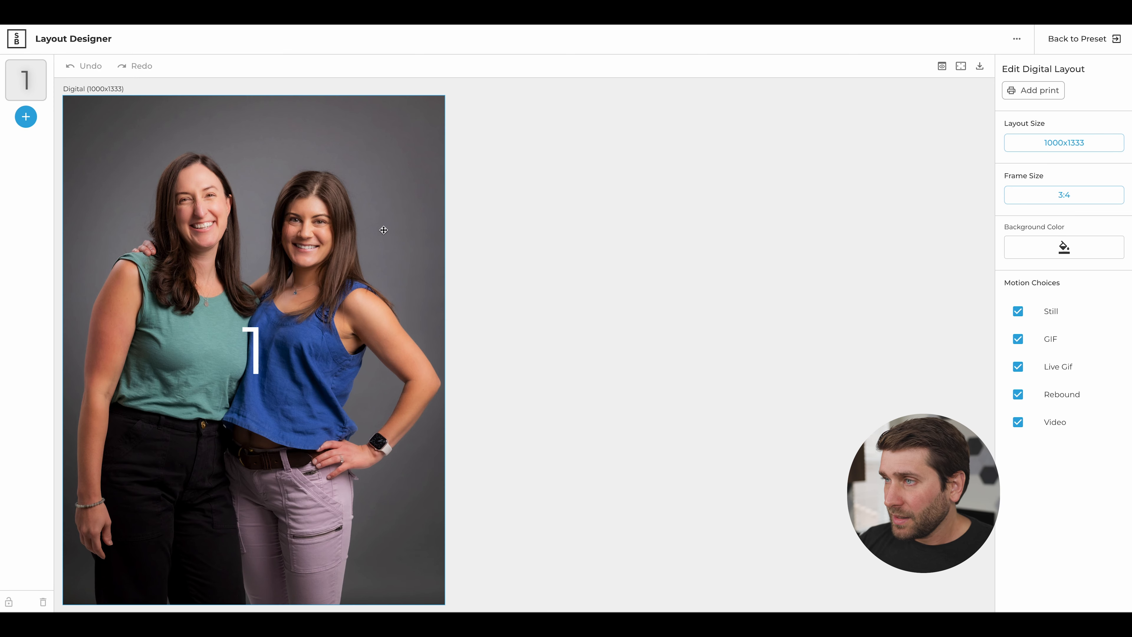
{"action": "left_click", "coordinate": [24, 119]}
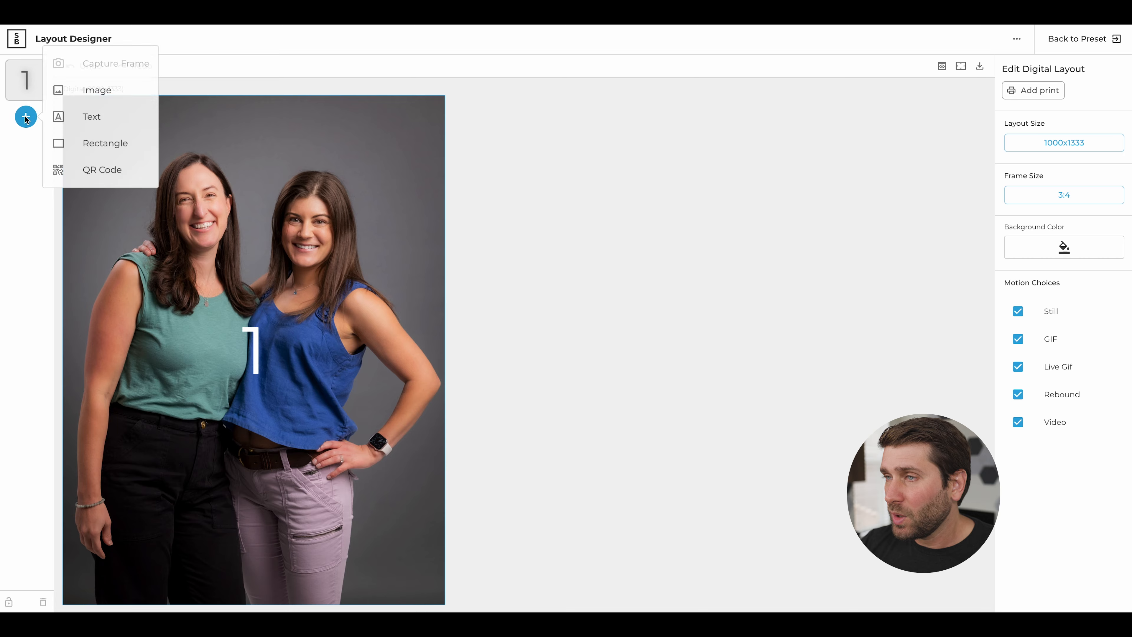
{"action": "left_click", "coordinate": [98, 143]}
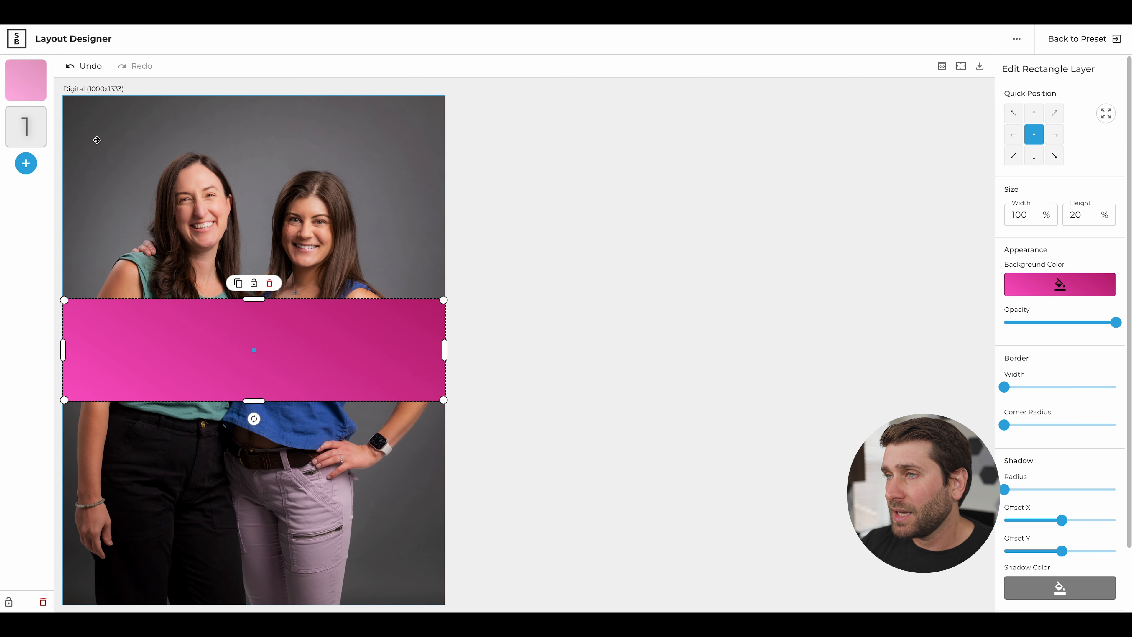
{"action": "left_click_drag", "start_coordinate": [320, 348], "coordinate": [321, 551]}
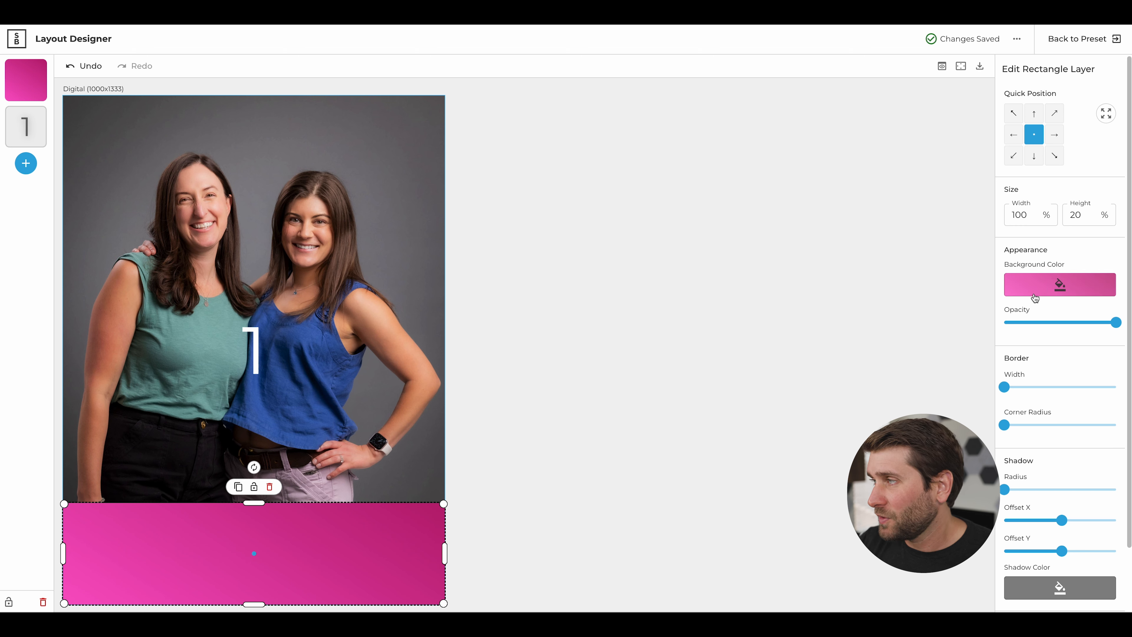
Step: Fill the rectangle with a linear gradient from preset purple to preset blue and increase the gradient angle
{"action": "left_click", "coordinate": [1054, 285]}
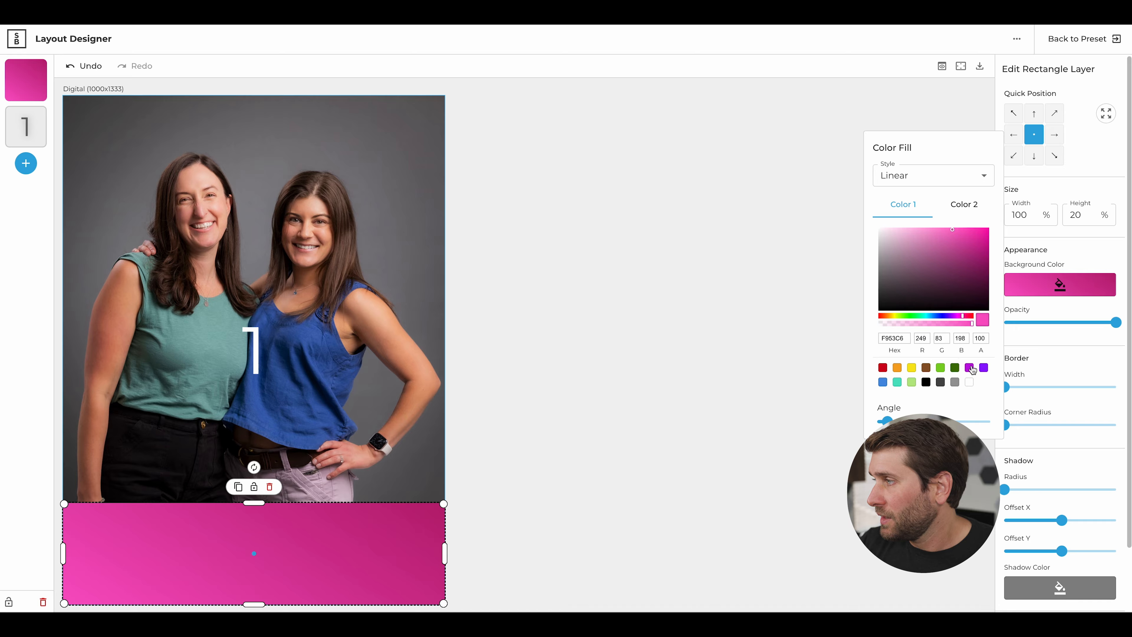
{"action": "left_click", "coordinate": [970, 368]}
{"action": "left_click", "coordinate": [965, 206]}
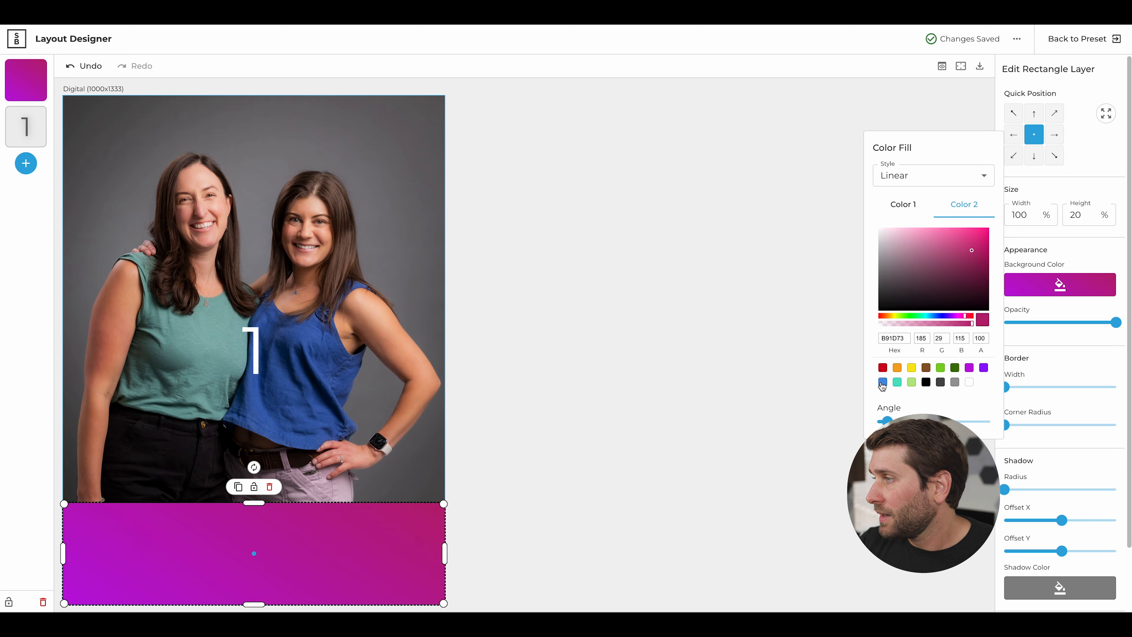
{"action": "left_click", "coordinate": [882, 382]}
{"action": "left_click_drag", "start_coordinate": [887, 421], "coordinate": [940, 420]}
{"action": "left_click", "coordinate": [636, 414]}
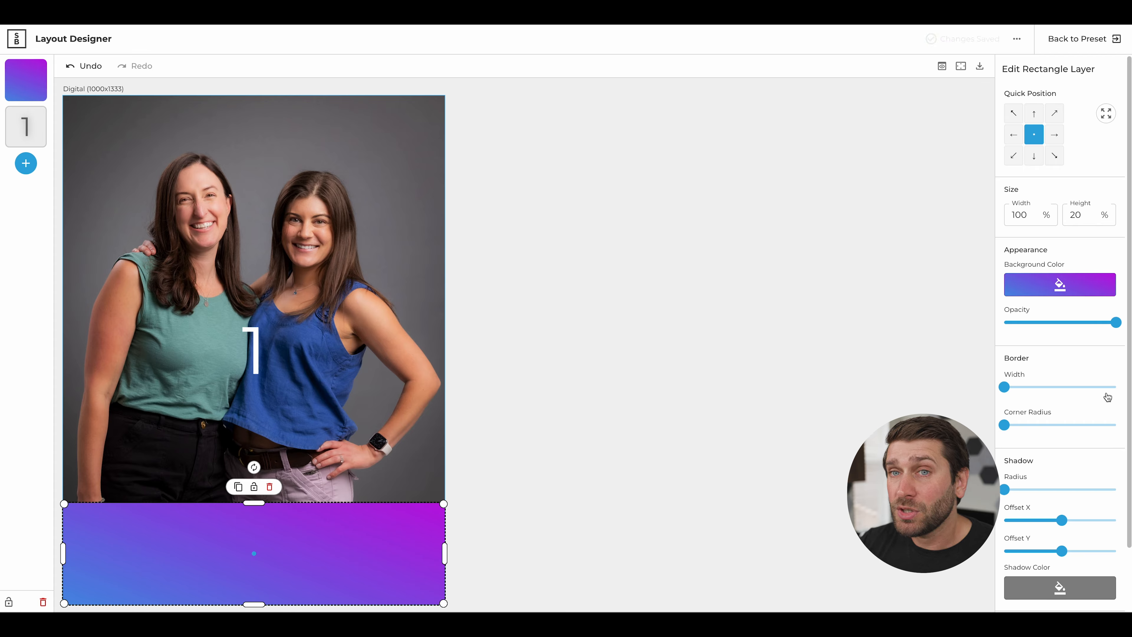
Step: Lower the rectangle's opacity to roughly 70 percent so the photo shows through it
{"action": "scroll", "coordinate": [1103, 376], "scroll_direction": "down", "scroll_amount": 2}
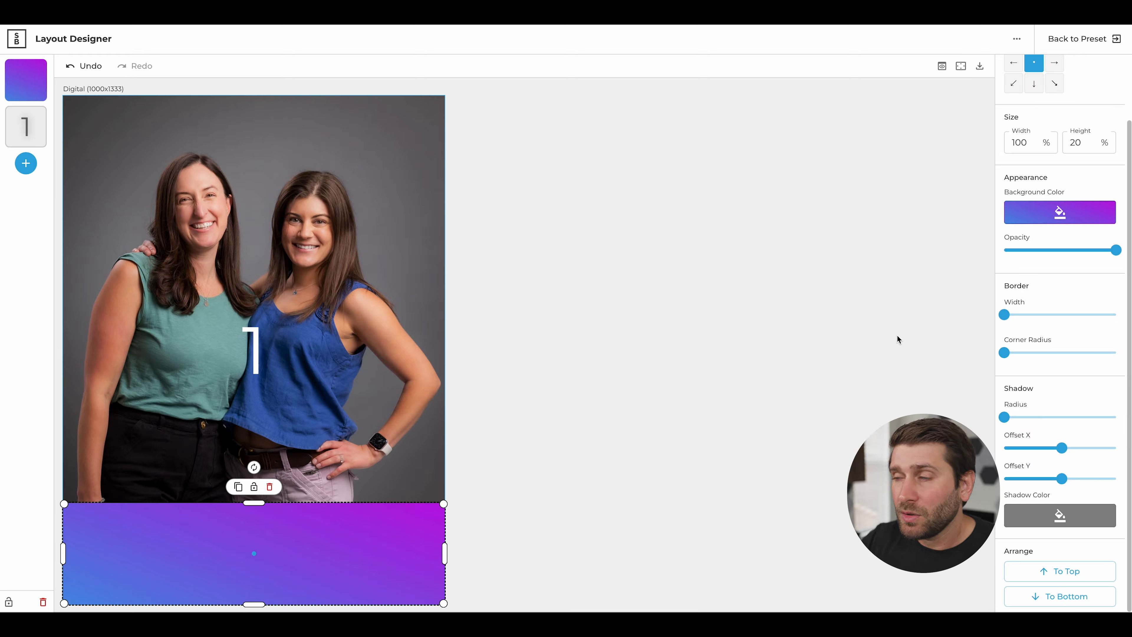
{"action": "left_click_drag", "start_coordinate": [1116, 250], "coordinate": [1085, 250]}
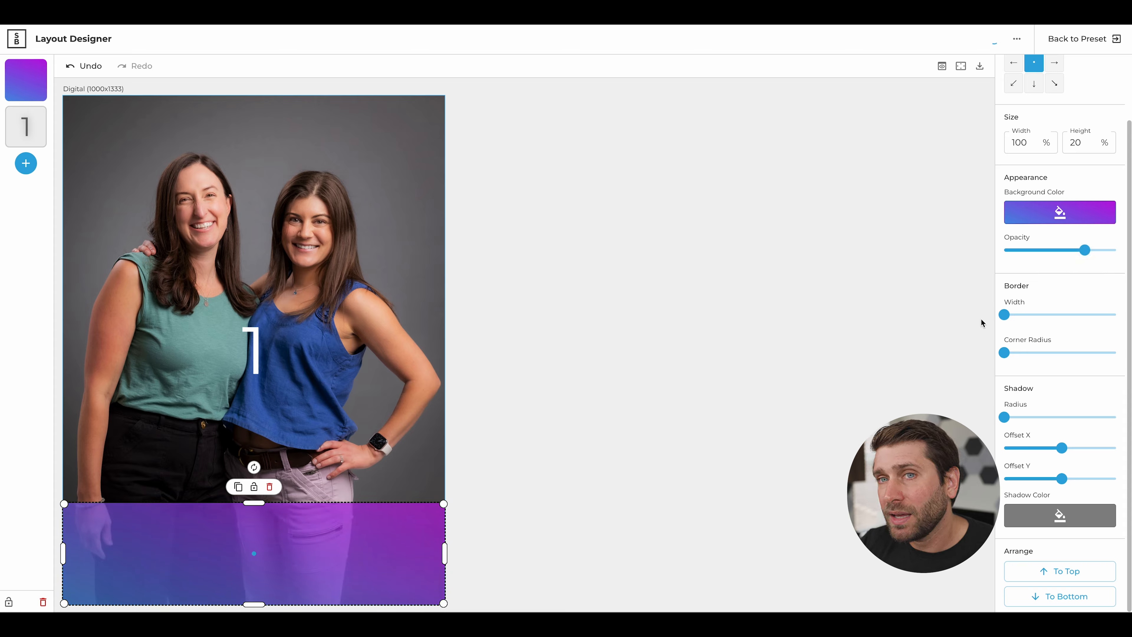
{"action": "left_click", "coordinate": [755, 390]}
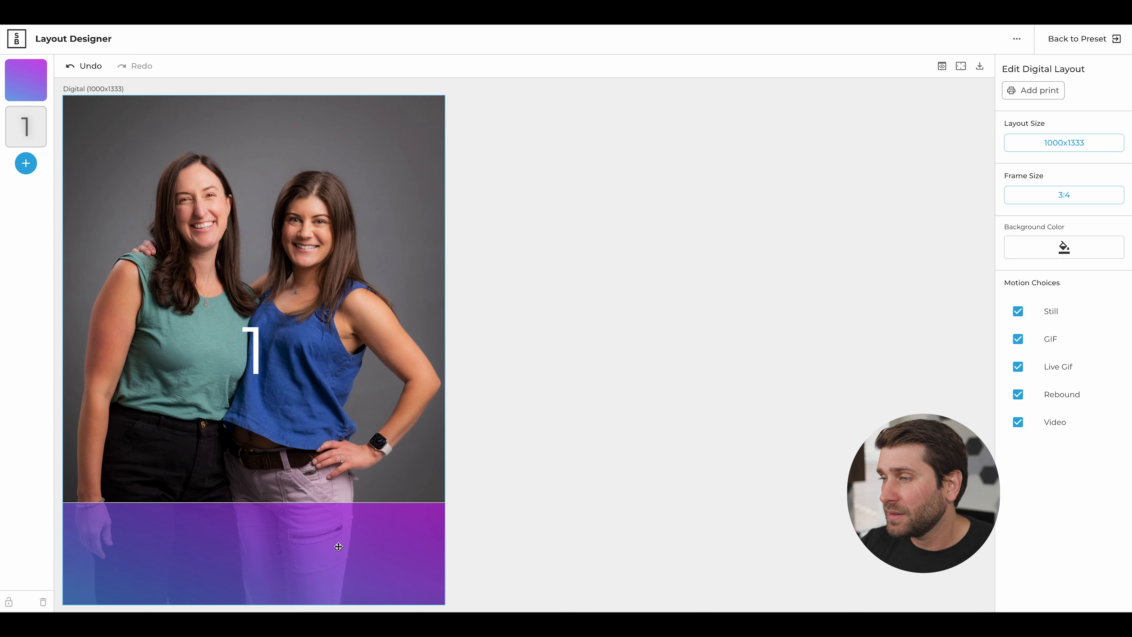
Step: Upload "sb logo white.png" as a new image layer in the layout
{"action": "left_click", "coordinate": [26, 163]}
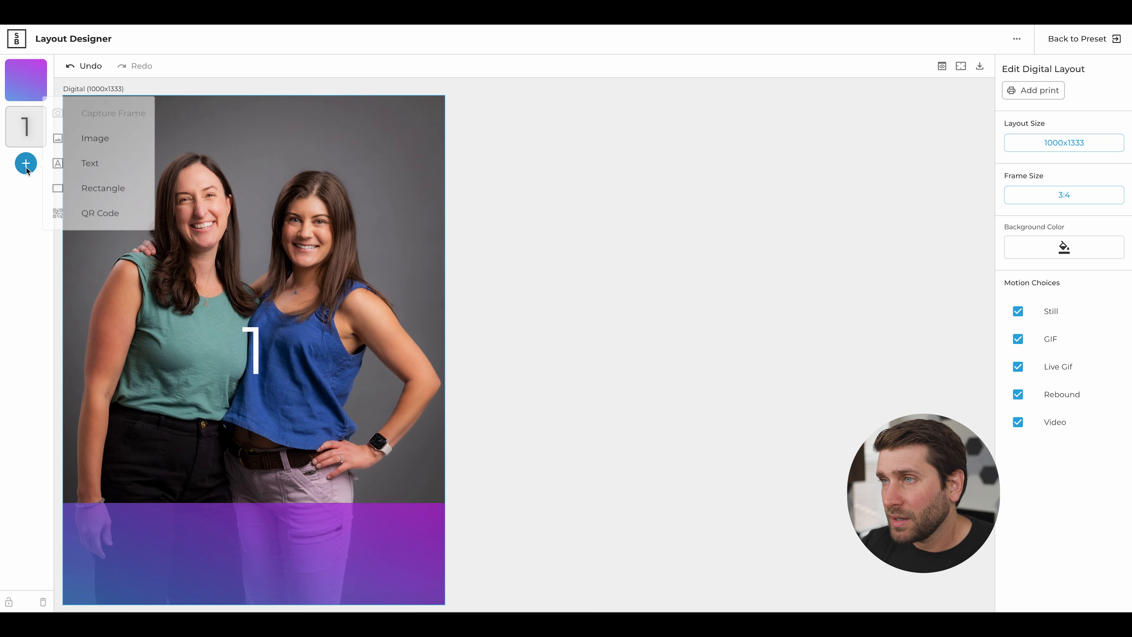
{"action": "left_click", "coordinate": [114, 134]}
{"action": "left_click", "coordinate": [554, 269]}
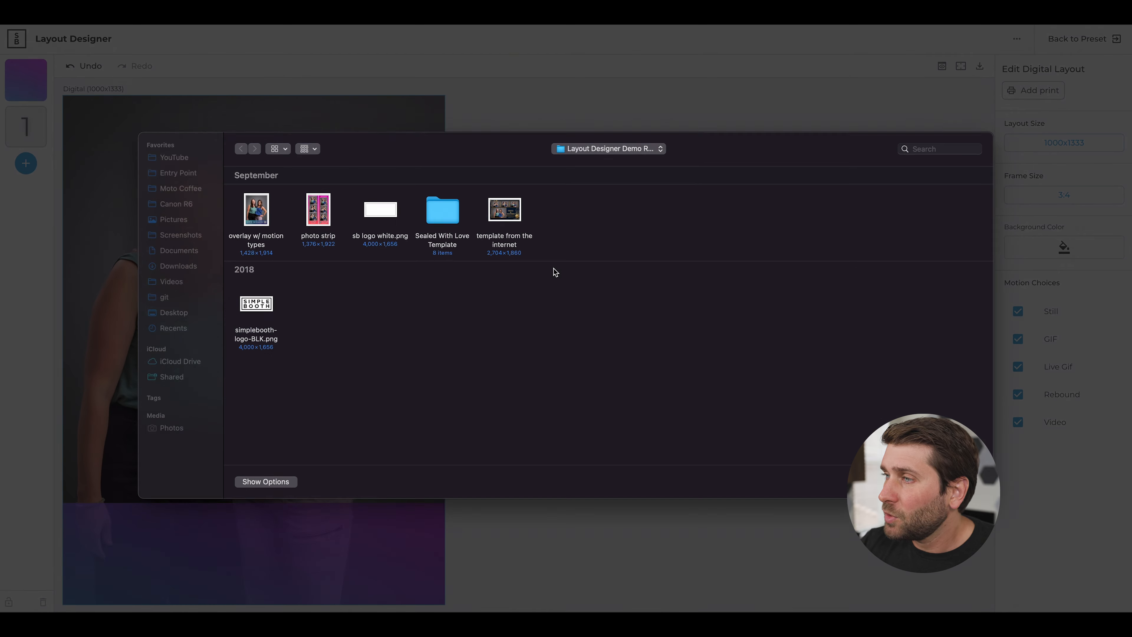
{"action": "double_click", "coordinate": [370, 214]}
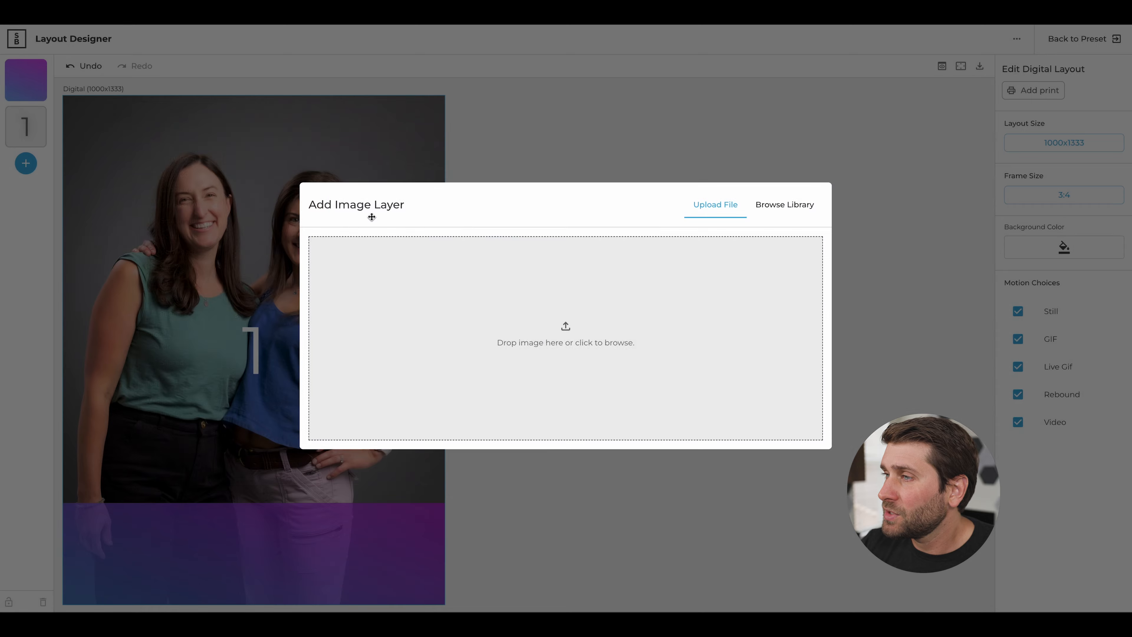
Step: Shrink the white logo to about 35% wide and place it at the left end of the gradient band
{"action": "left_click_drag", "start_coordinate": [451, 250], "coordinate": [347, 308]}
{"action": "left_click_drag", "start_coordinate": [305, 383], "coordinate": [211, 591]}
{"action": "left_click_drag", "start_coordinate": [246, 511], "coordinate": [226, 520]}
{"action": "left_click_drag", "start_coordinate": [203, 554], "coordinate": [183, 552]}
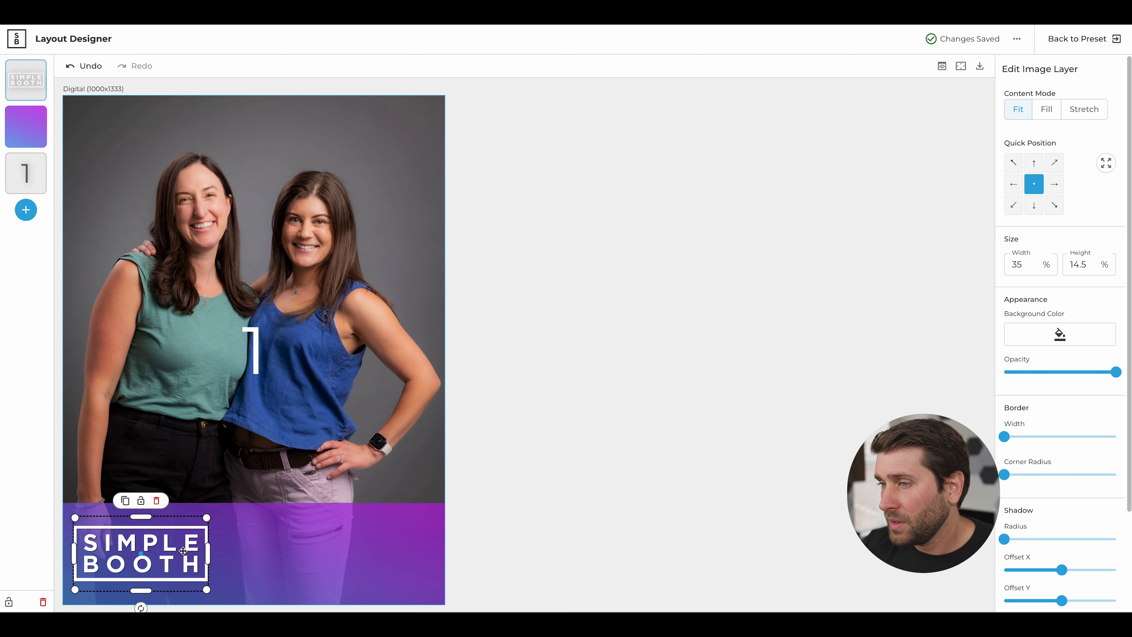
{"action": "left_click", "coordinate": [595, 305]}
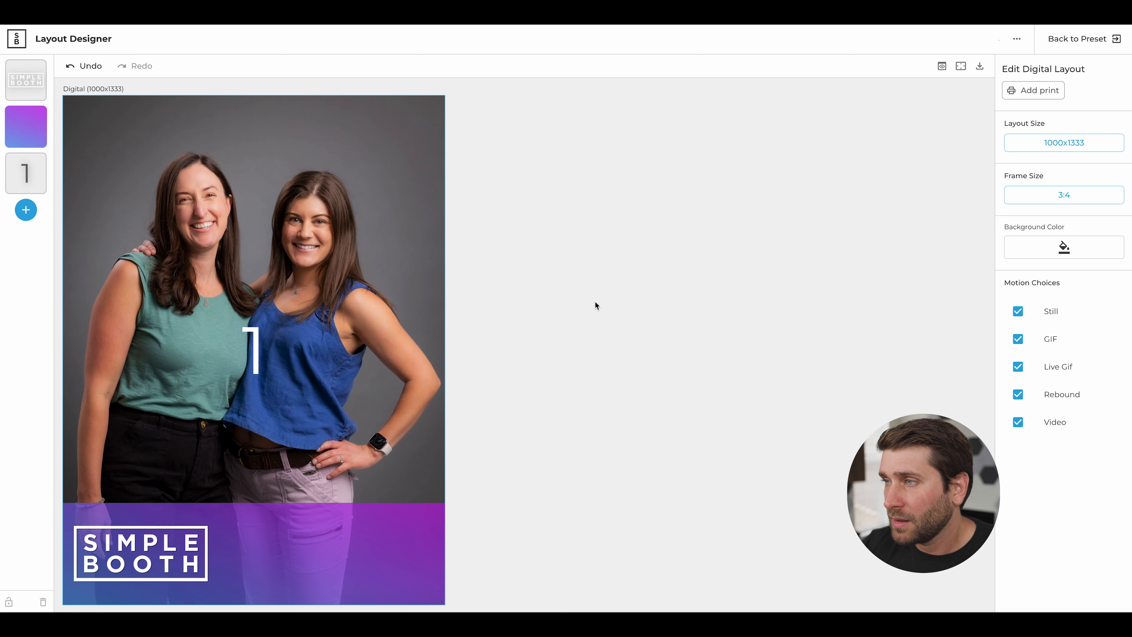
Step: Add a text layer, shrink it to about 41.5% by 8.5%, and place it beside the logo on the band
{"action": "left_click", "coordinate": [26, 210]}
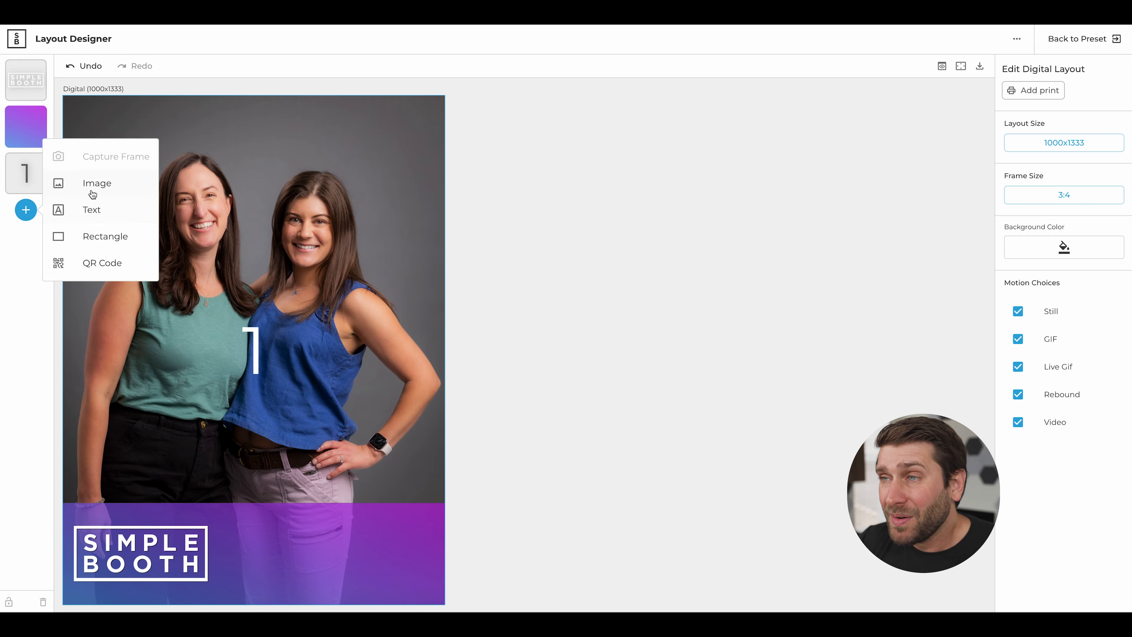
{"action": "left_click", "coordinate": [107, 209]}
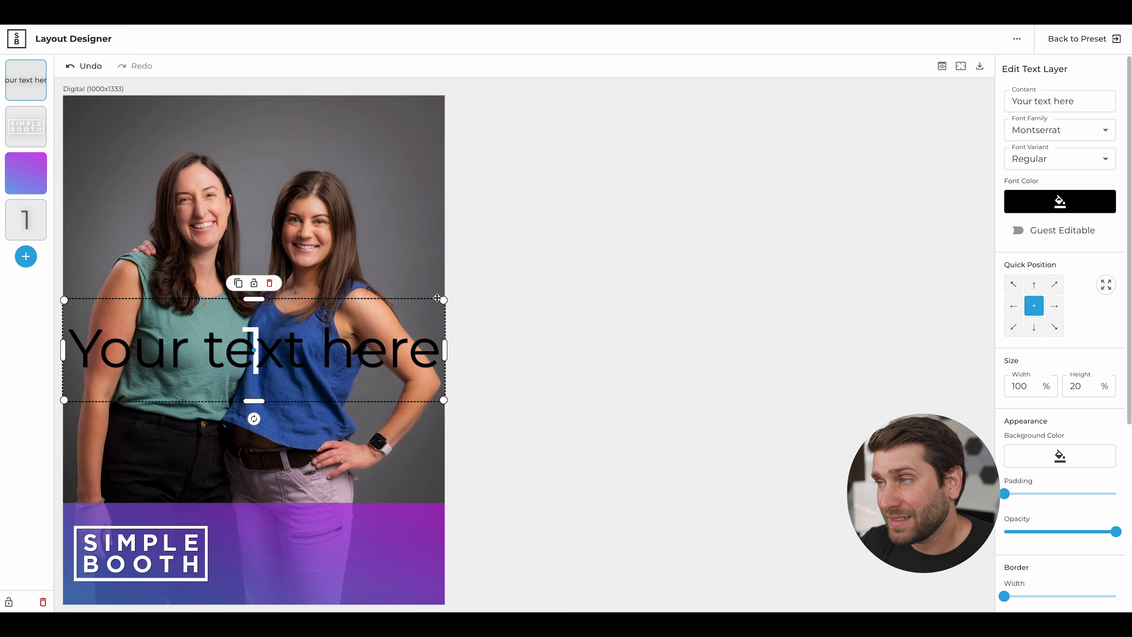
{"action": "left_click_drag", "start_coordinate": [277, 361], "coordinate": [321, 564]}
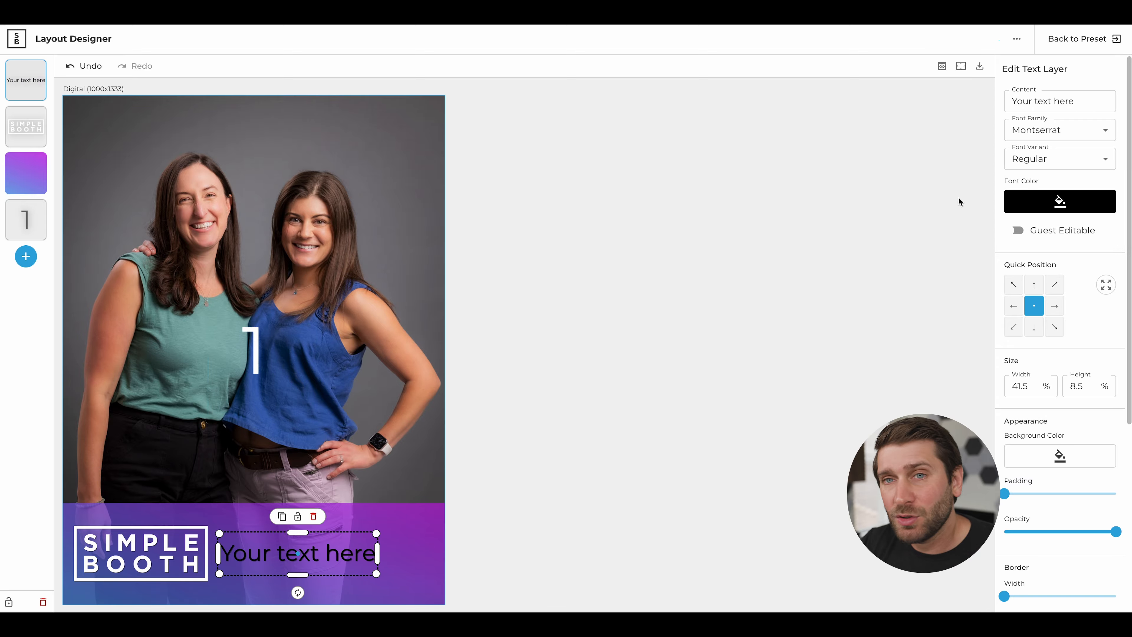
Step: Set the text layer's font family to Bangers and its font color to white
{"action": "left_click", "coordinate": [1052, 131]}
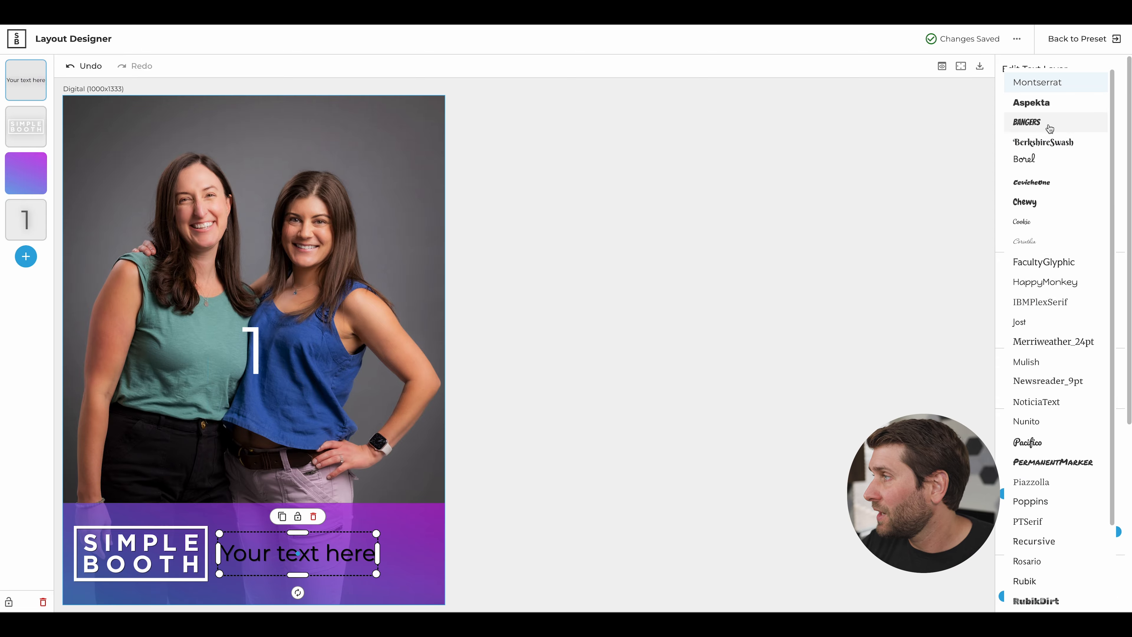
{"action": "left_click", "coordinate": [1049, 124]}
{"action": "left_click", "coordinate": [1058, 203]}
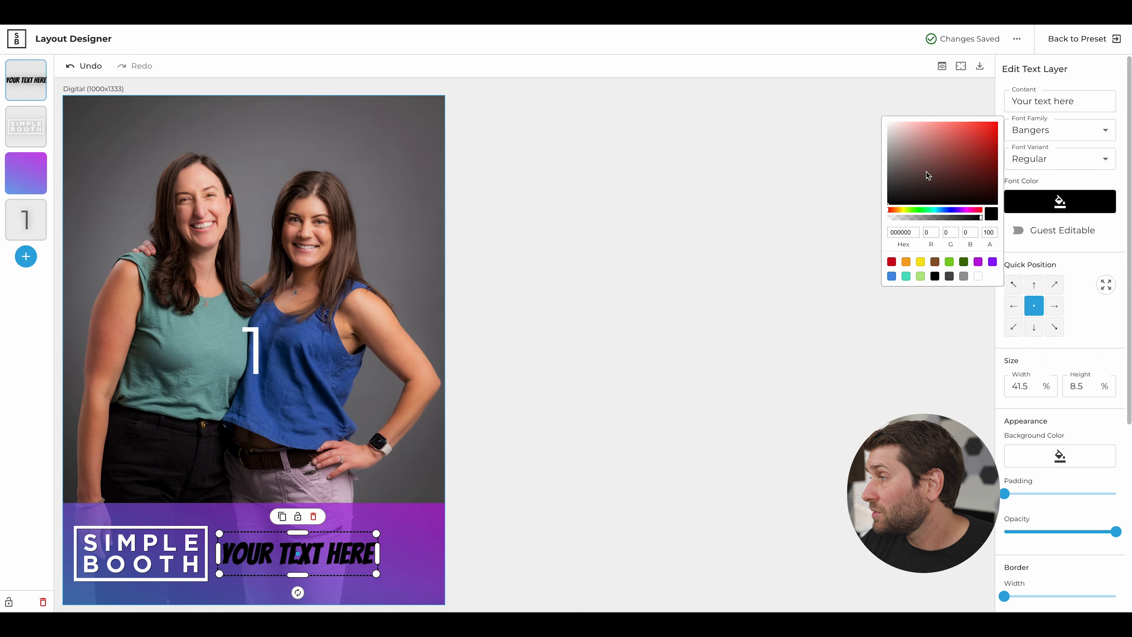
{"action": "left_click_drag", "start_coordinate": [926, 171], "coordinate": [826, 85]}
Step: Change the text content to "Let's Go!" and nudge the text slightly right, level with the logo
{"action": "left_click", "coordinate": [1086, 99]}
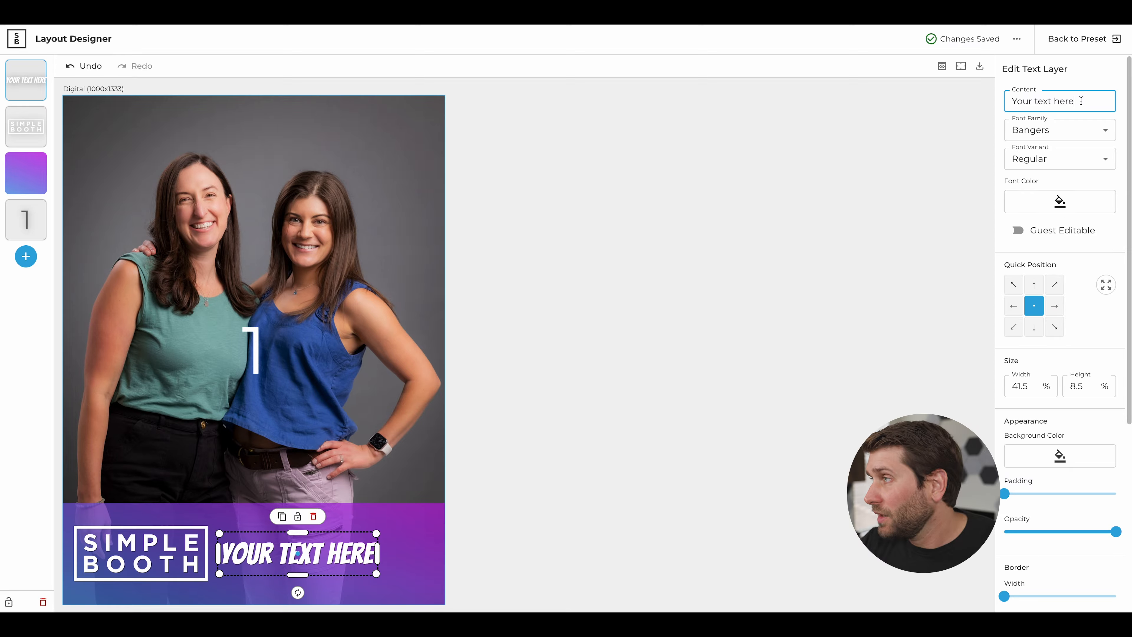
{"action": "triple_click", "coordinate": [1081, 101]}
{"action": "type", "text": "Let's Go!"}
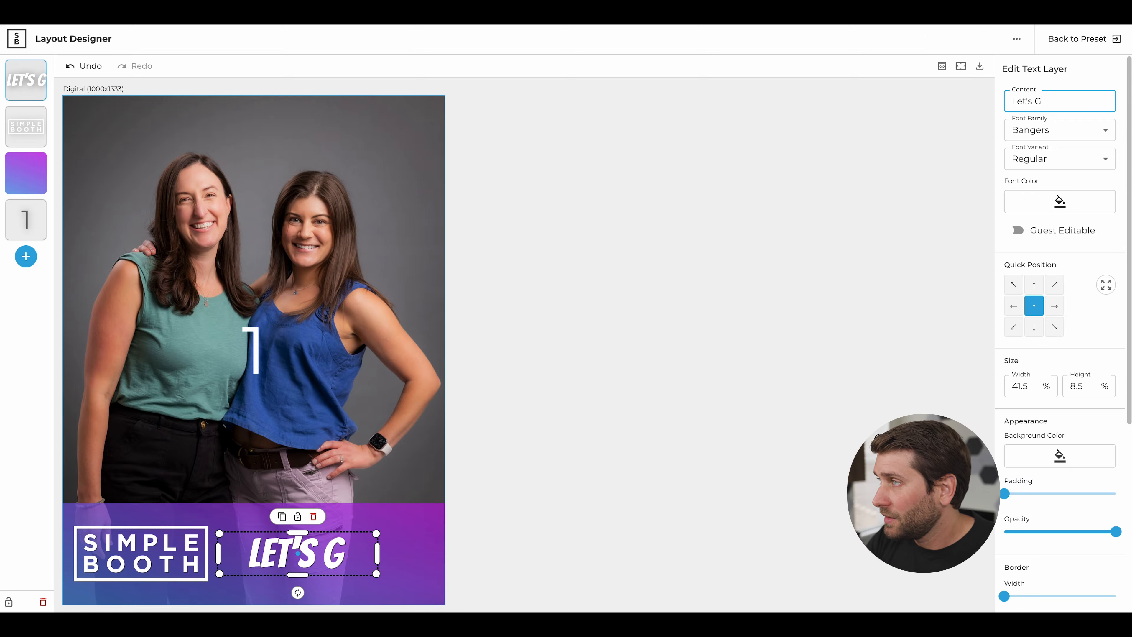
{"action": "left_click", "coordinate": [925, 217]}
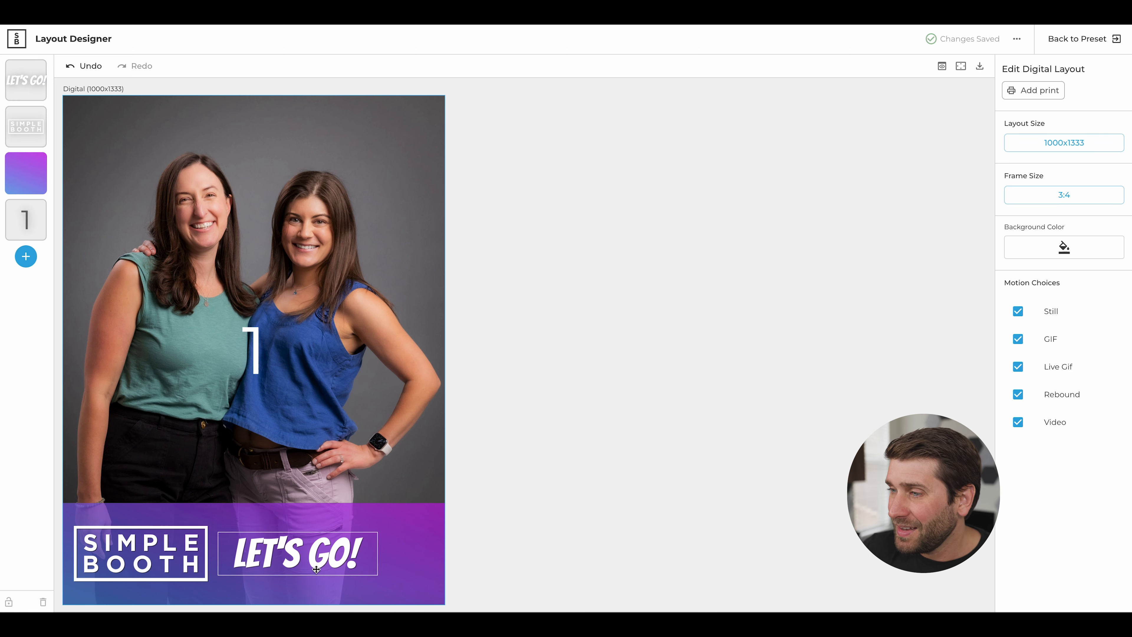
{"action": "left_click", "coordinate": [347, 552]}
{"action": "left_click_drag", "start_coordinate": [369, 556], "coordinate": [374, 557]}
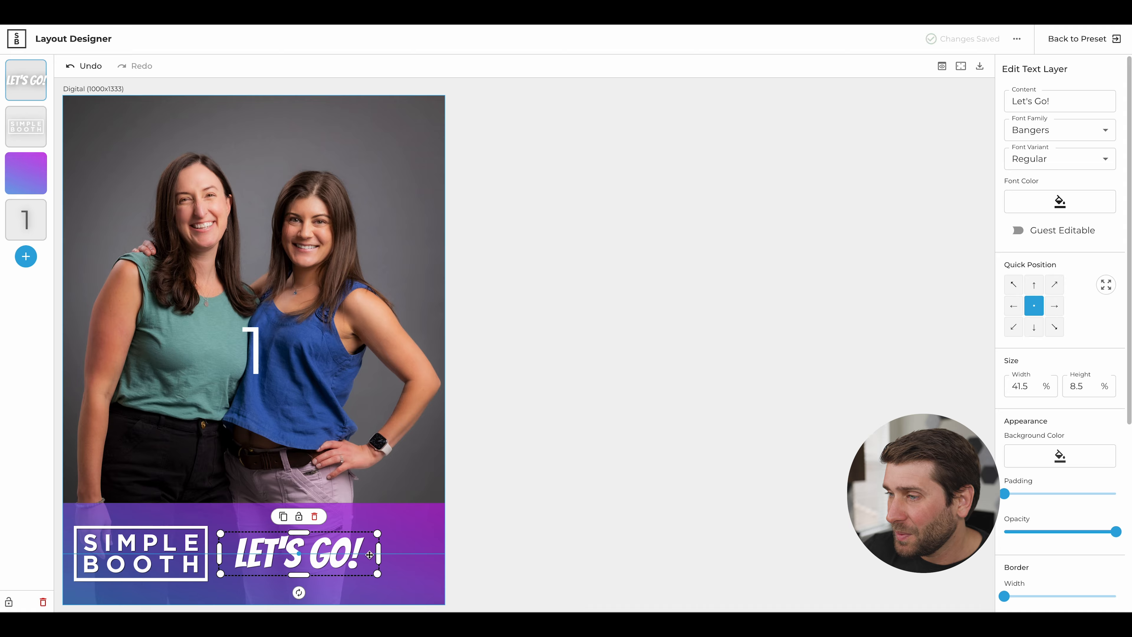
{"action": "left_click", "coordinate": [498, 316]}
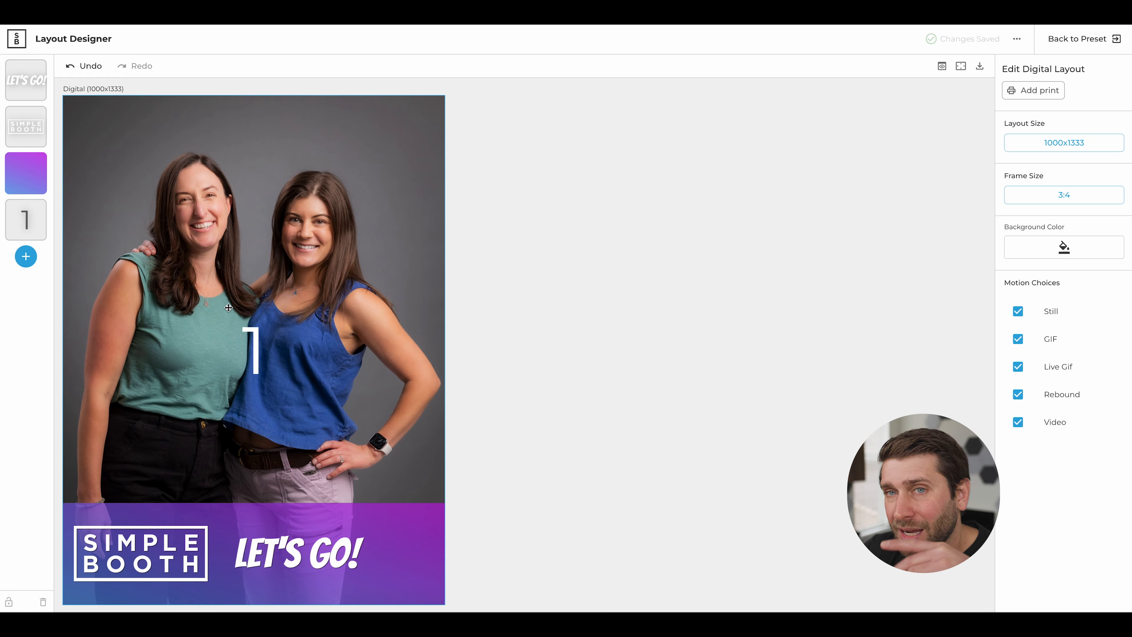
Step: Add a QR code about 14.5% wide at the band's right end, keeping Upload as its destination
{"action": "left_click", "coordinate": [26, 258]}
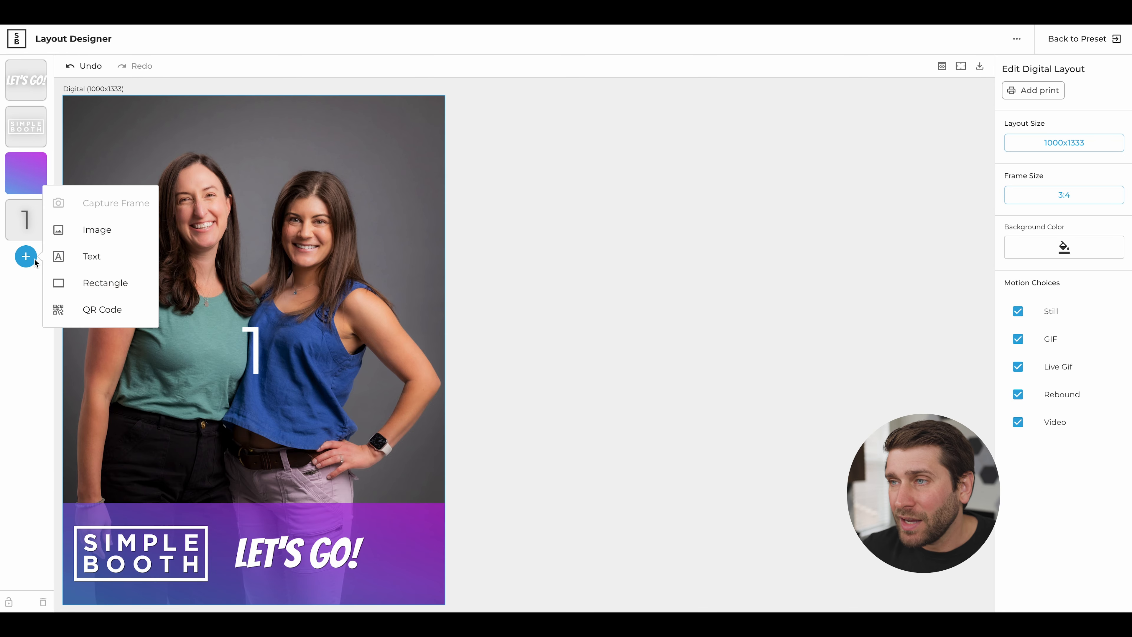
{"action": "left_click", "coordinate": [104, 313]}
{"action": "left_click_drag", "start_coordinate": [241, 329], "coordinate": [389, 534]}
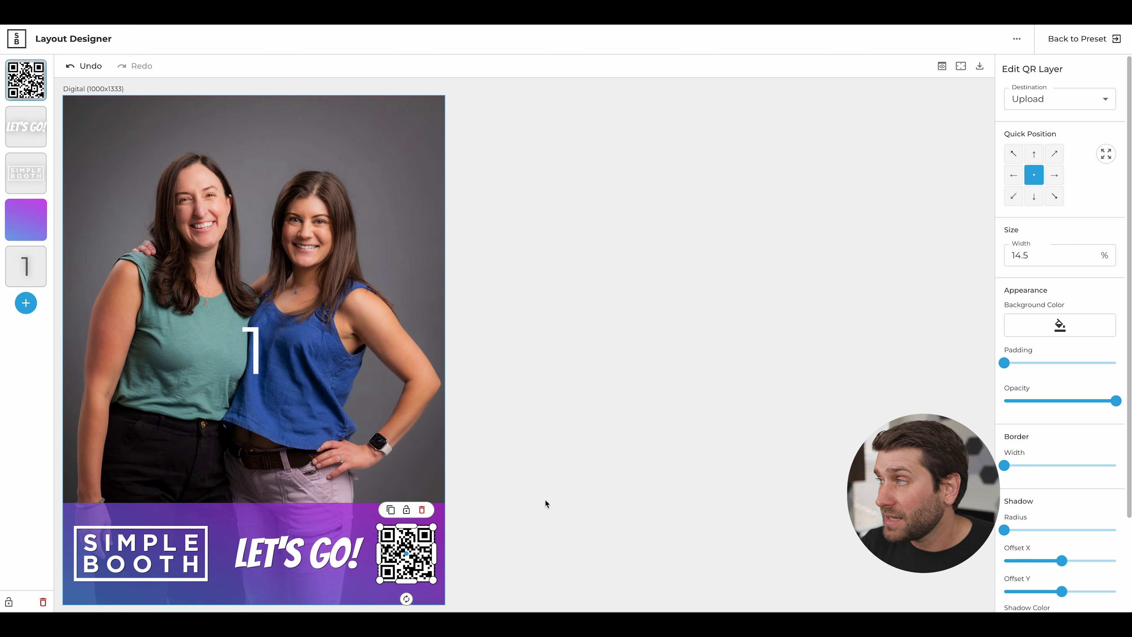
{"action": "left_click", "coordinate": [1025, 106]}
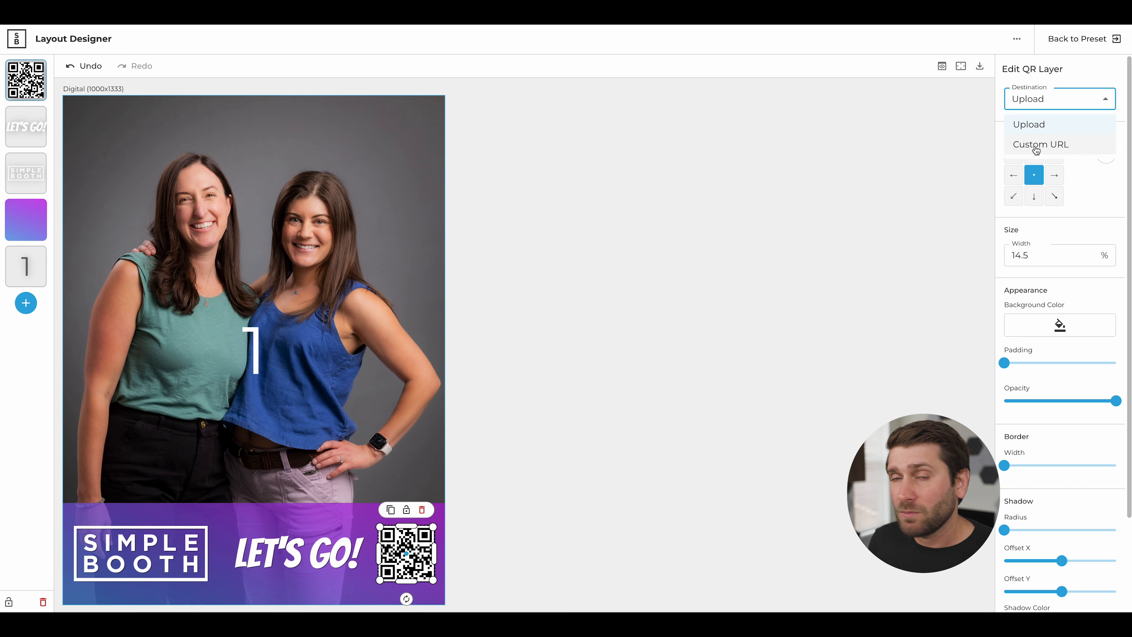
{"action": "left_click", "coordinate": [957, 193]}
Step: Nudge the "Let's Go!" text slightly left to balance it between the logo and the QR code
{"action": "left_click_drag", "start_coordinate": [260, 549], "coordinate": [256, 548]}
{"action": "left_click", "coordinate": [498, 514]}
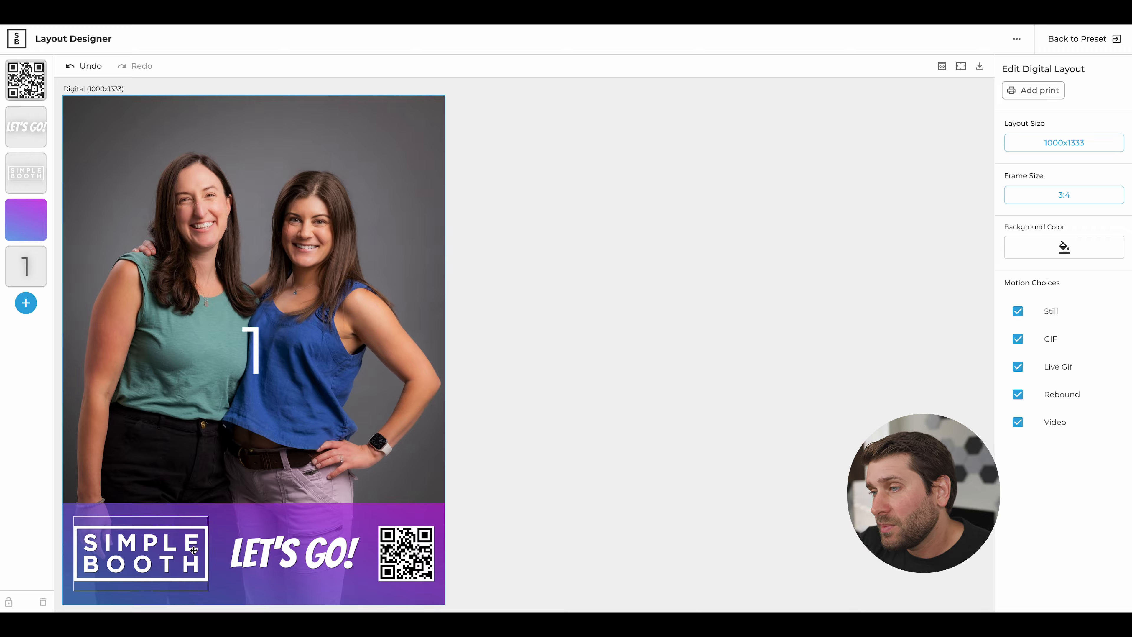
Step: Select the logo, the "Let's Go!" text and the QR code on the gradient band together
{"action": "left_click", "coordinate": [176, 554]}
{"action": "left_click", "coordinate": [292, 554], "text": "shift"}
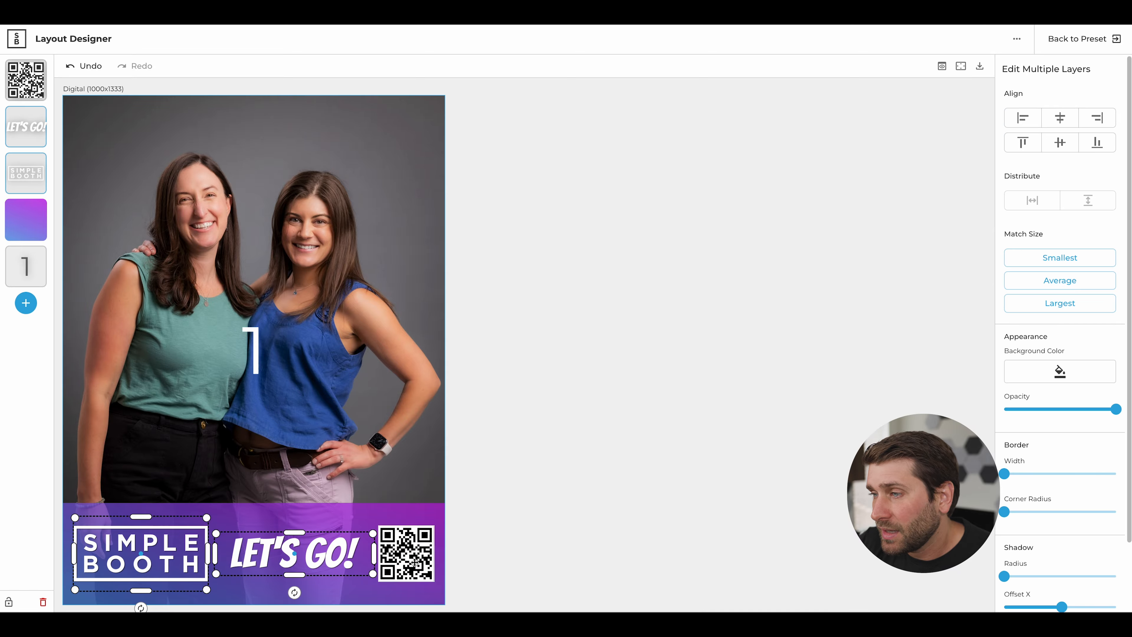
{"action": "left_click", "coordinate": [413, 563], "text": "shift"}
{"action": "key", "text": "ctrl+z"}
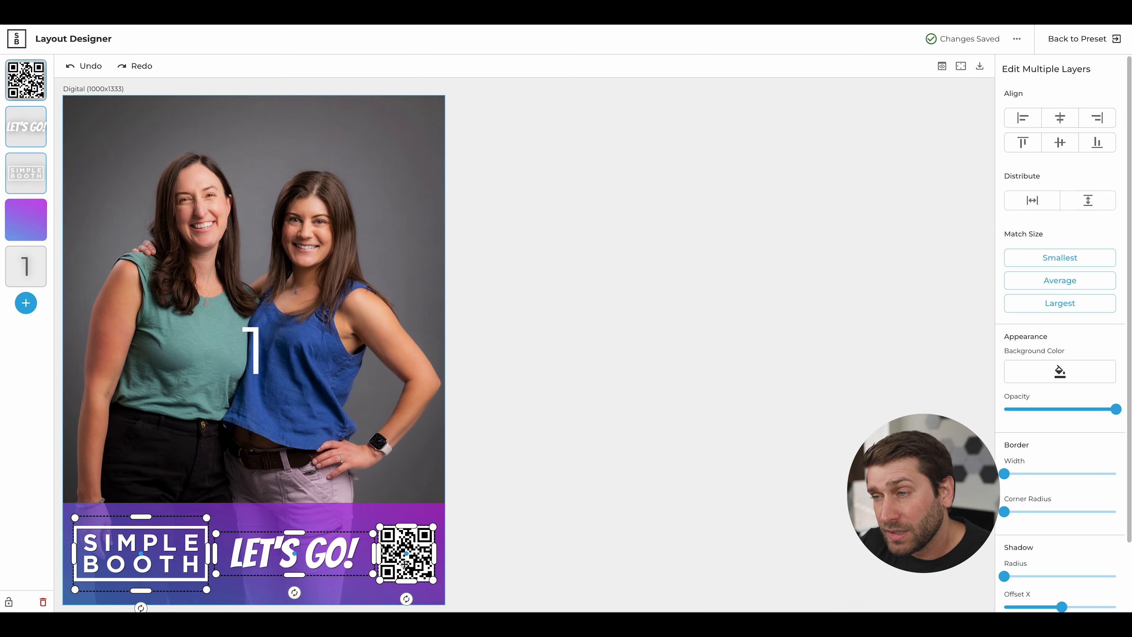
Step: Try moving the selected logo, text and QR code upward as a group, and undo each move
{"action": "left_click_drag", "start_coordinate": [336, 554], "coordinate": [350, 211]}
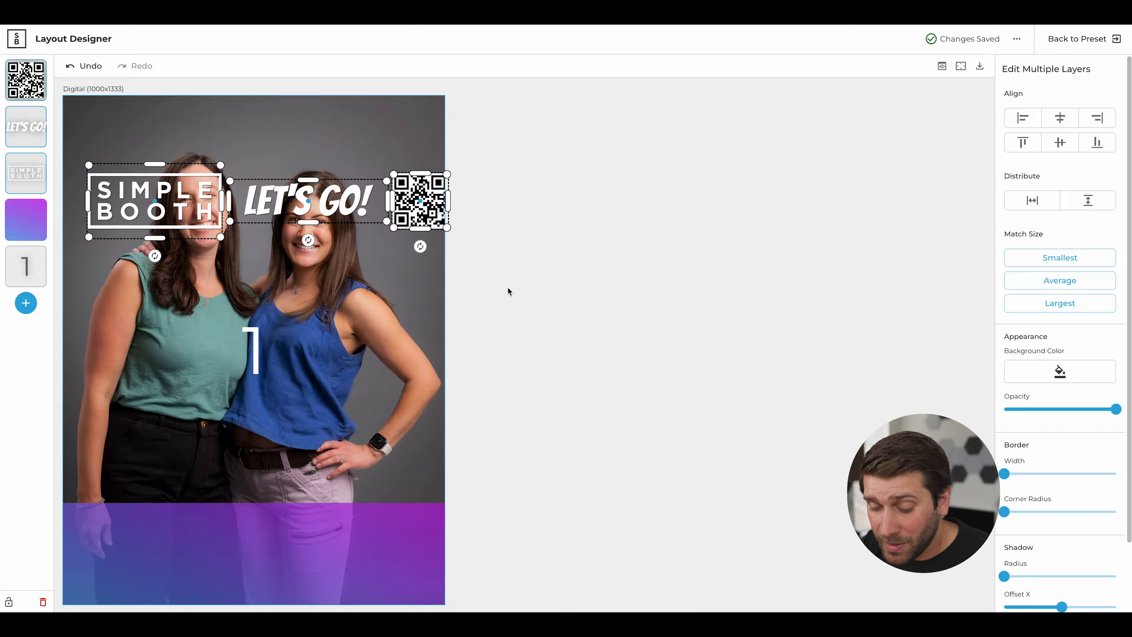
{"action": "key", "text": "ctrl+z"}
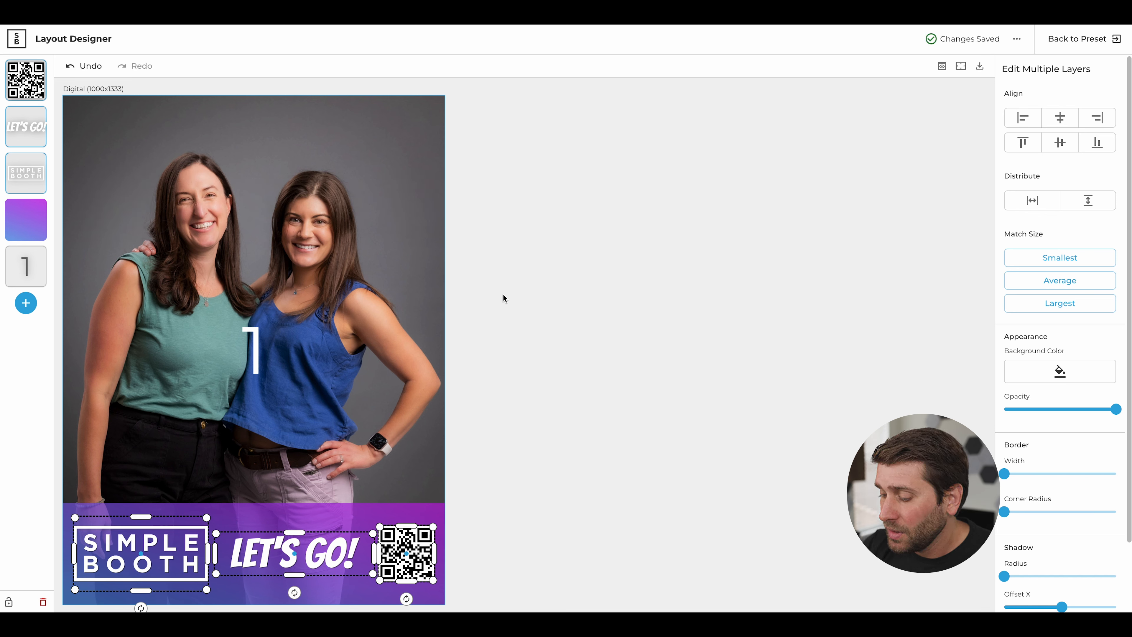
{"action": "key", "text": "Up"}
{"action": "key", "text": "Up"}
{"action": "key", "text": "Up"}
{"action": "key", "text": "Up"}
{"action": "key", "text": "ctrl+z"}
{"action": "key", "text": "ctrl+z"}
{"action": "key", "text": "ctrl+z"}
{"action": "key", "text": "ctrl+z"}
Step: Add a soft shadow to the selected logo, text and QR code, and make the black shadow color more opaque
{"action": "scroll", "coordinate": [1040, 446], "scroll_direction": "down", "scroll_amount": 2}
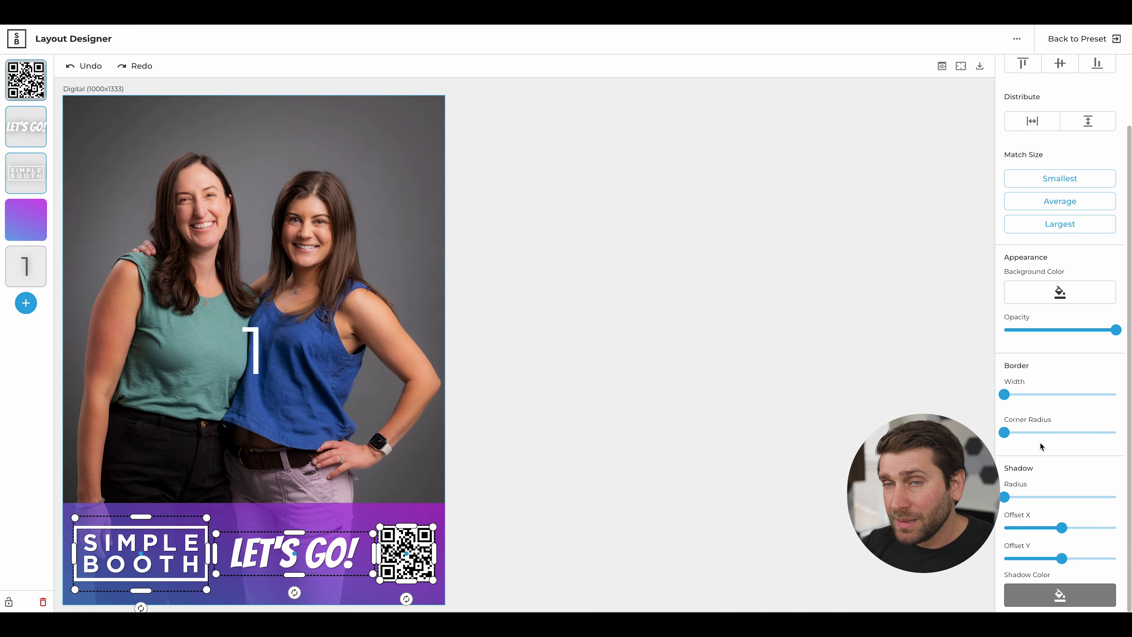
{"action": "left_click_drag", "start_coordinate": [1005, 497], "coordinate": [1038, 498]}
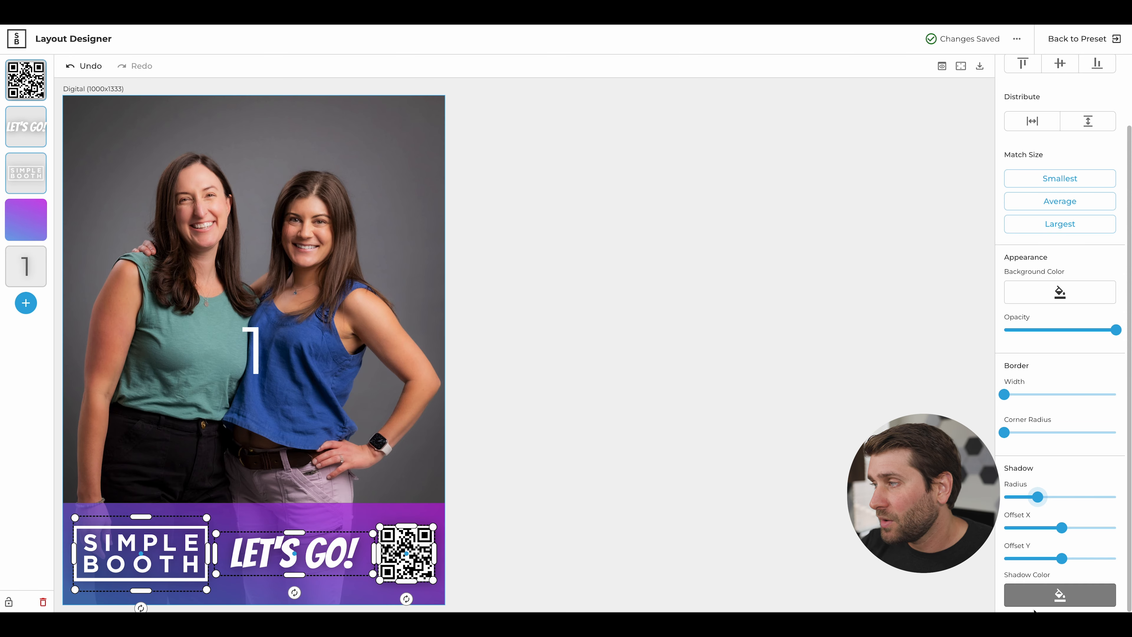
{"action": "left_click", "coordinate": [1034, 599]}
{"action": "left_click", "coordinate": [938, 534]}
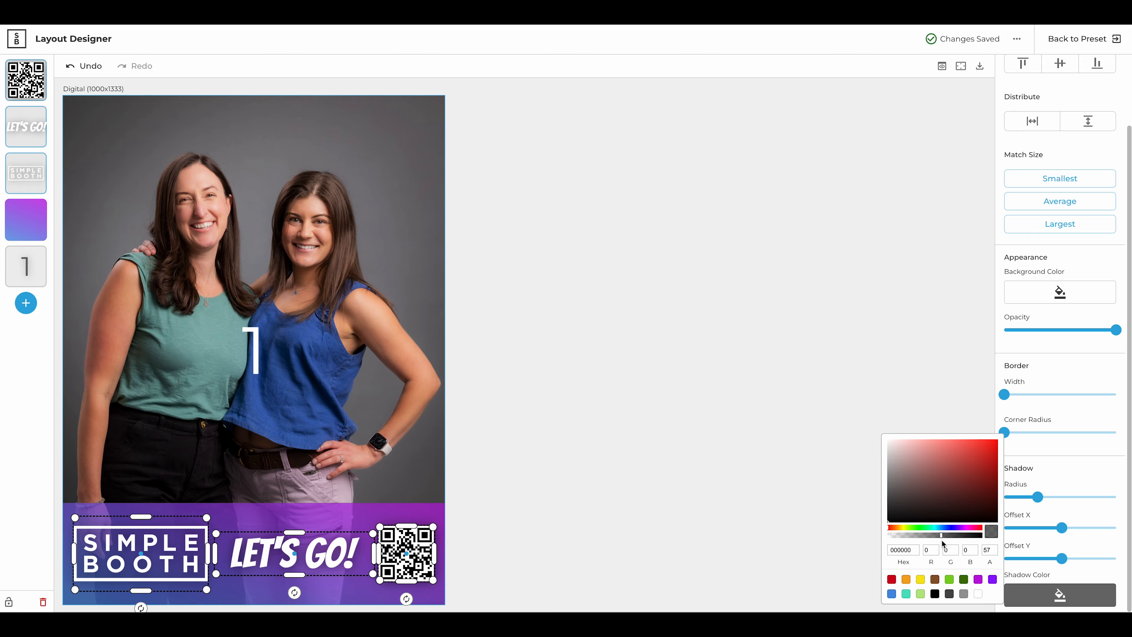
{"action": "mouse_move", "coordinate": [941, 539]}
{"action": "left_mouse_down"}
{"action": "mouse_move", "coordinate": [982, 534]}
{"action": "mouse_move", "coordinate": [955, 535]}
{"action": "left_mouse_up"}
{"action": "left_click", "coordinate": [581, 489]}
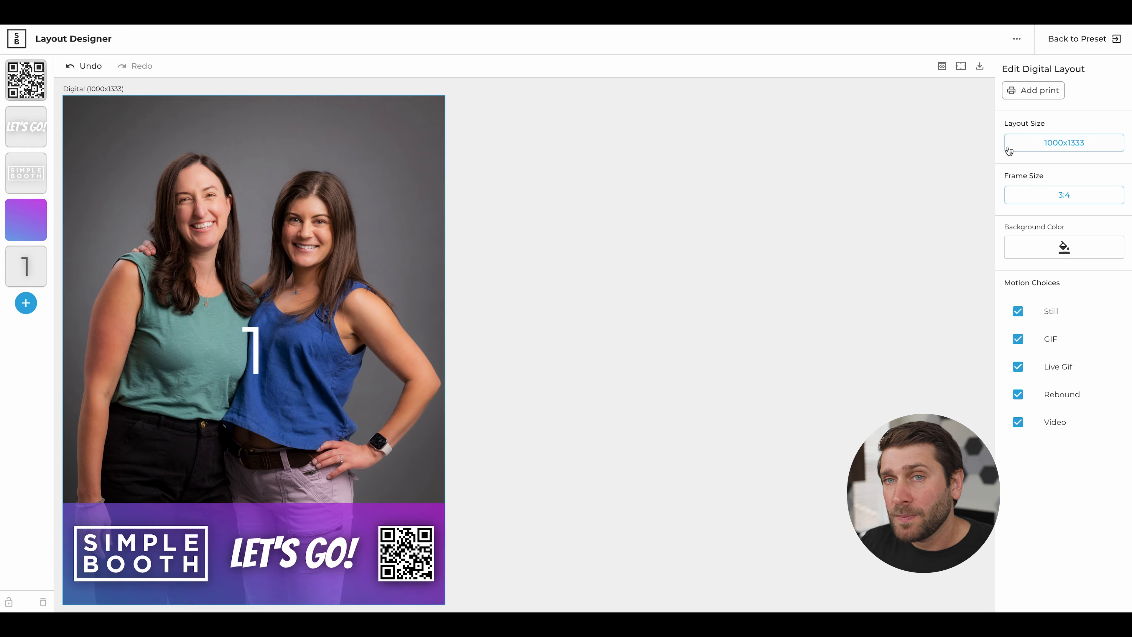
Step: Add a 4x6 print version of the layout and enlarge its photo frame to cover the empty strips
{"action": "left_click", "coordinate": [1034, 92]}
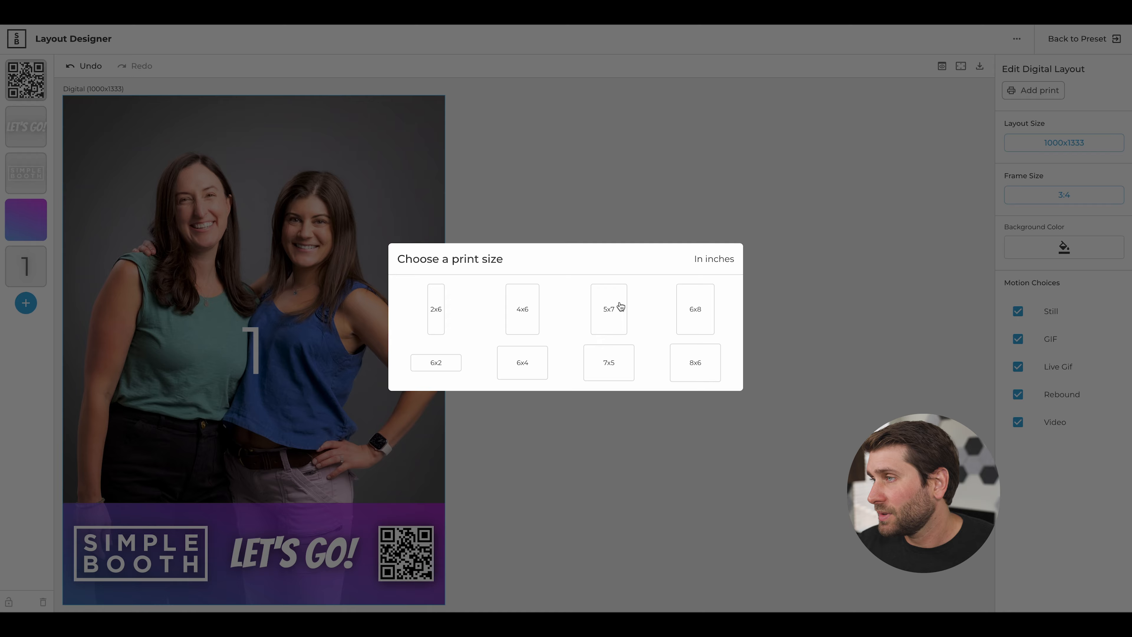
{"action": "left_click", "coordinate": [527, 317]}
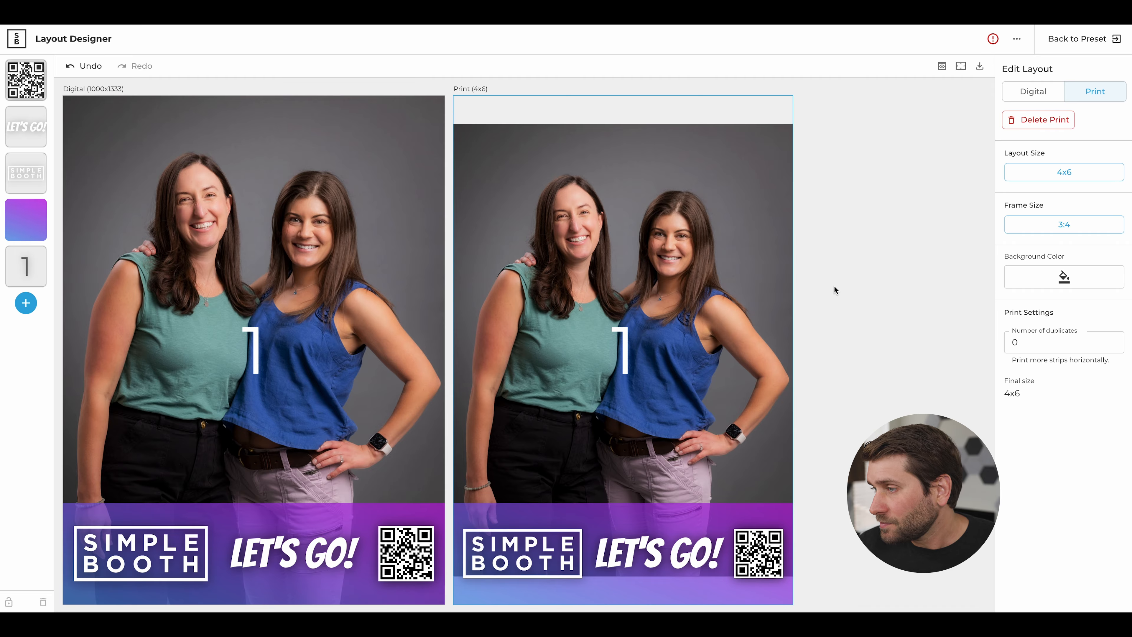
{"action": "left_click_drag", "start_coordinate": [622, 496], "coordinate": [621, 446]}
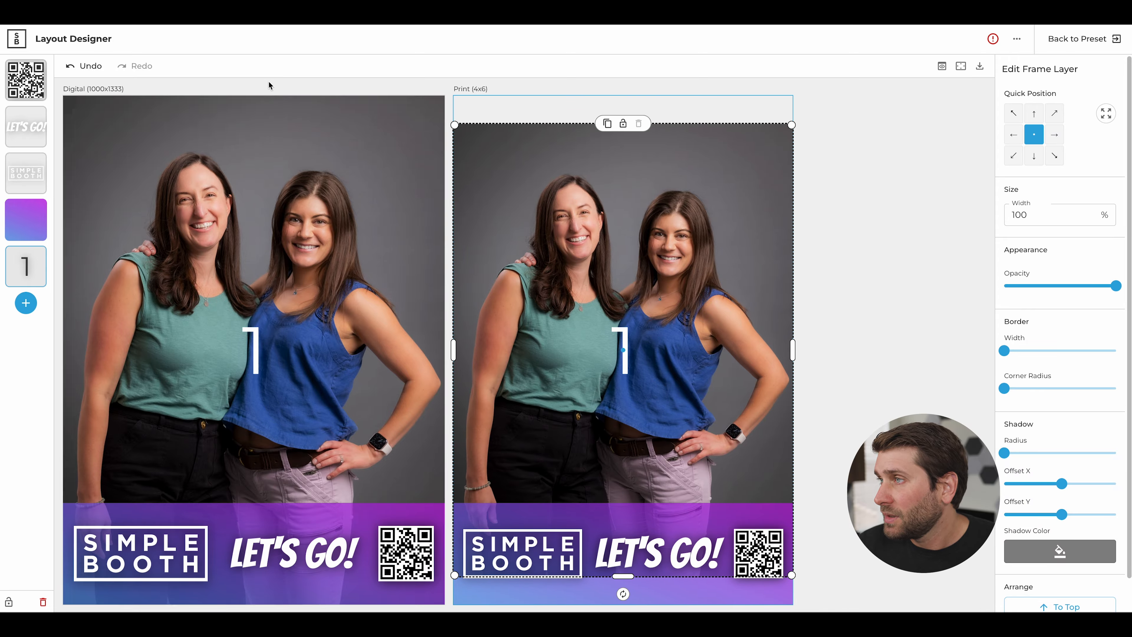
{"action": "left_click_drag", "start_coordinate": [454, 125], "coordinate": [426, 107]}
{"action": "left_click", "coordinate": [426, 107]}
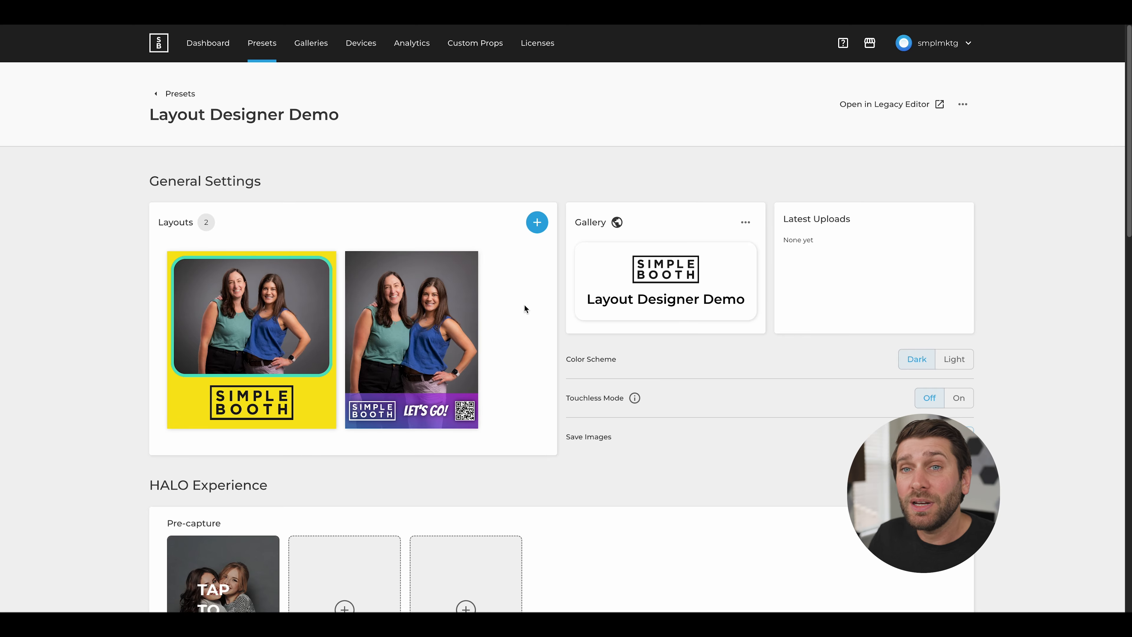
Step: Create another layout from the three-photo vertical strip with 1:1 frames and generous bottom padding
{"action": "left_click", "coordinate": [537, 222]}
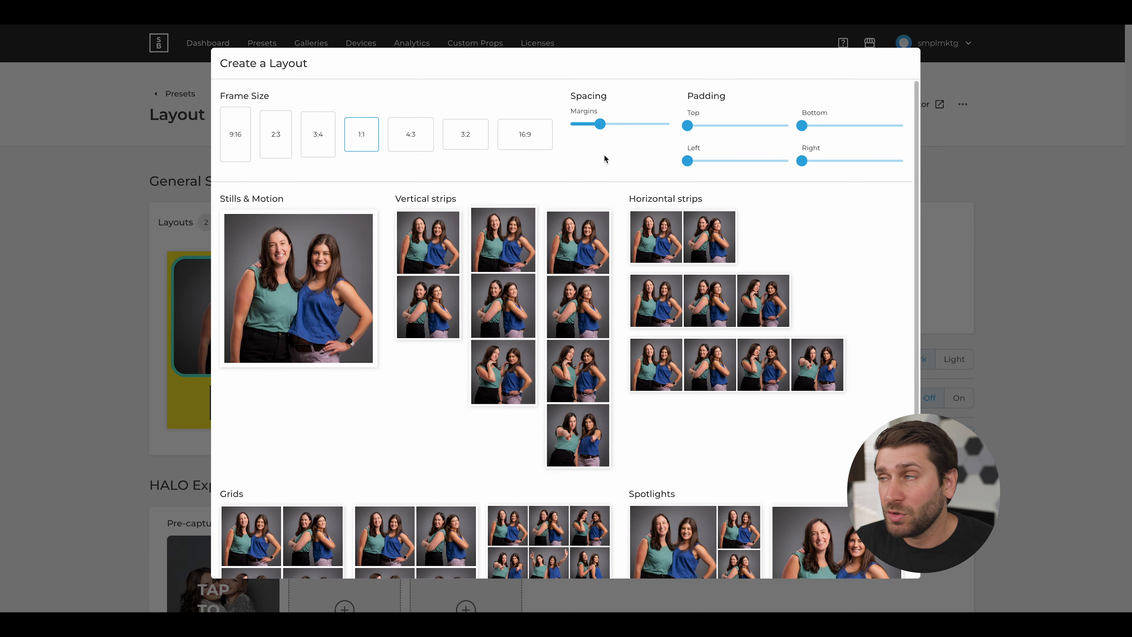
{"action": "left_click_drag", "start_coordinate": [814, 128], "coordinate": [883, 131]}
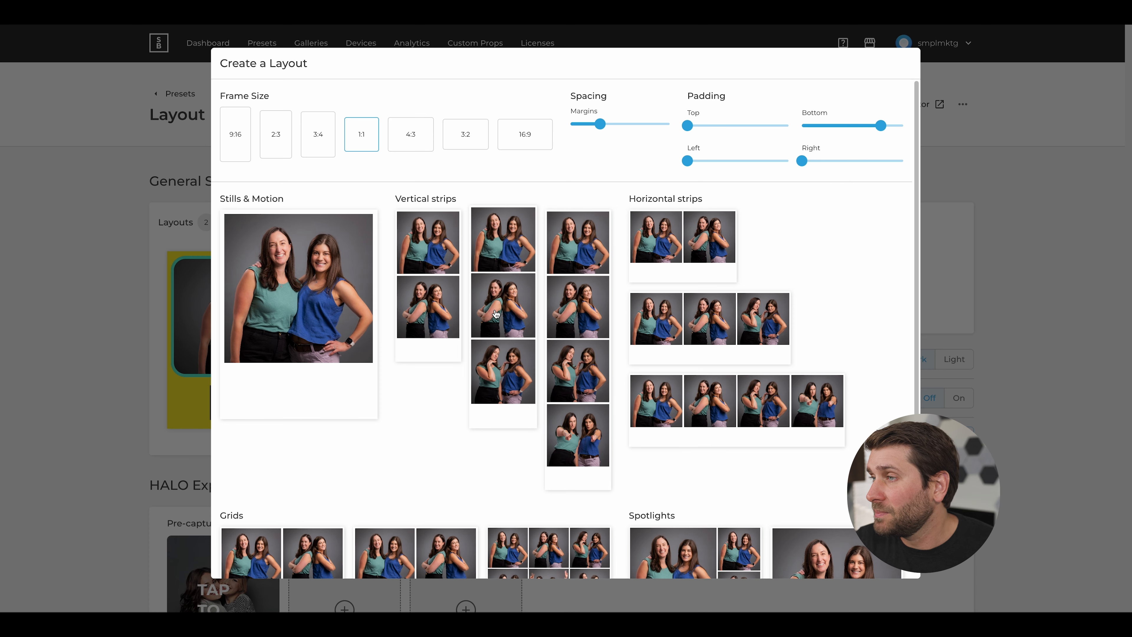
{"action": "left_click", "coordinate": [496, 314]}
{"action": "left_click", "coordinate": [508, 320]}
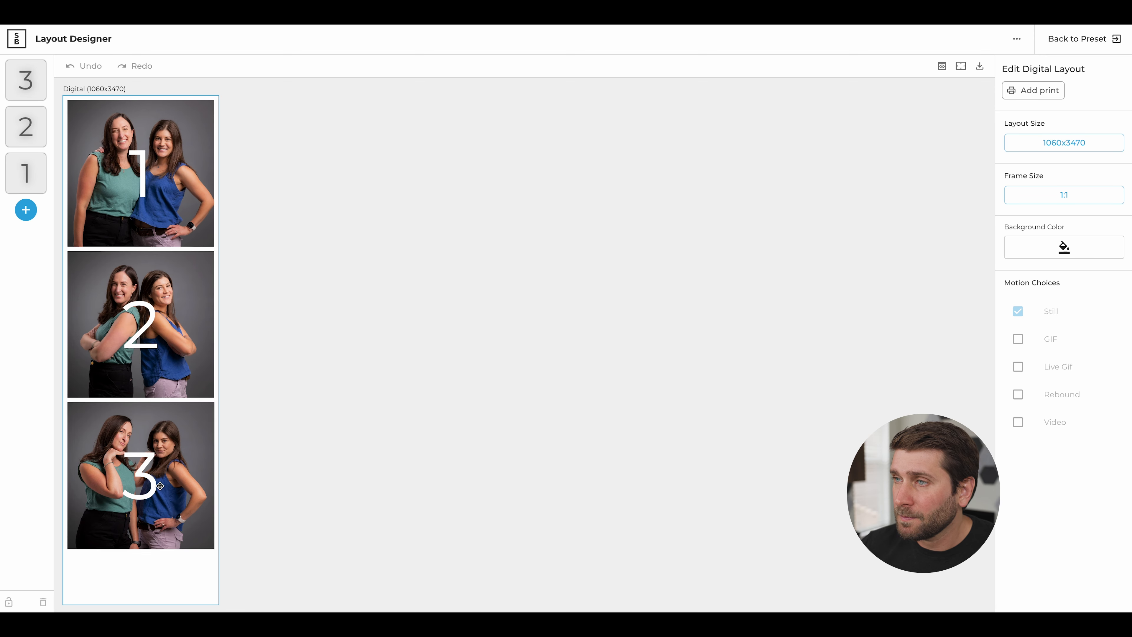
Step: Fill the strip's background with an angled linear gradient from blue (4A90E2) to purple
{"action": "left_click", "coordinate": [23, 214]}
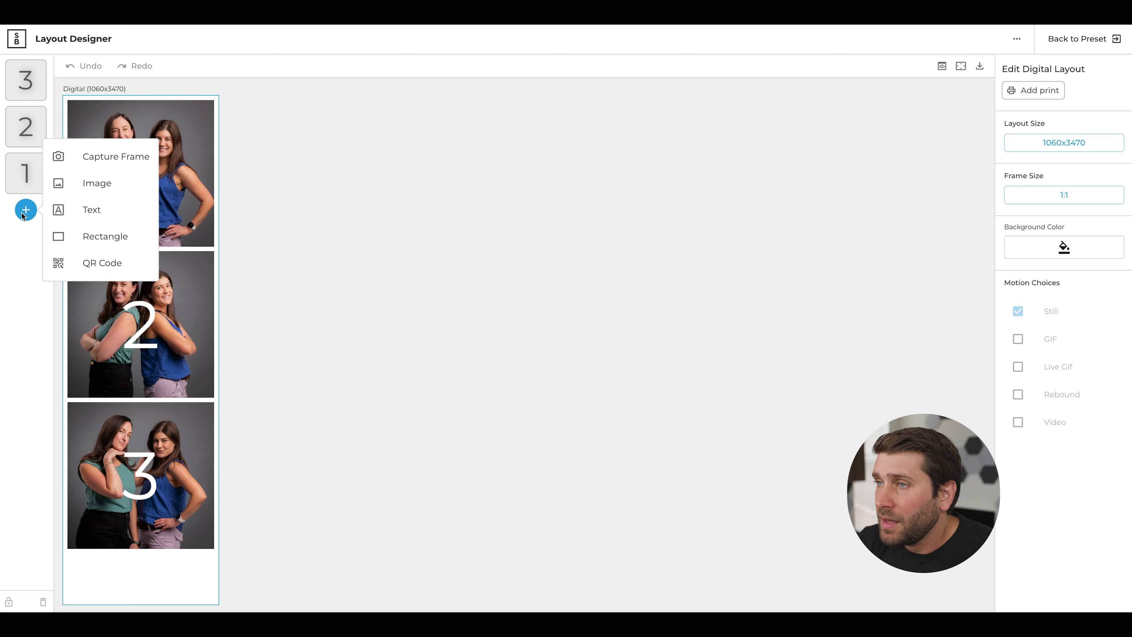
{"action": "left_click", "coordinate": [790, 310]}
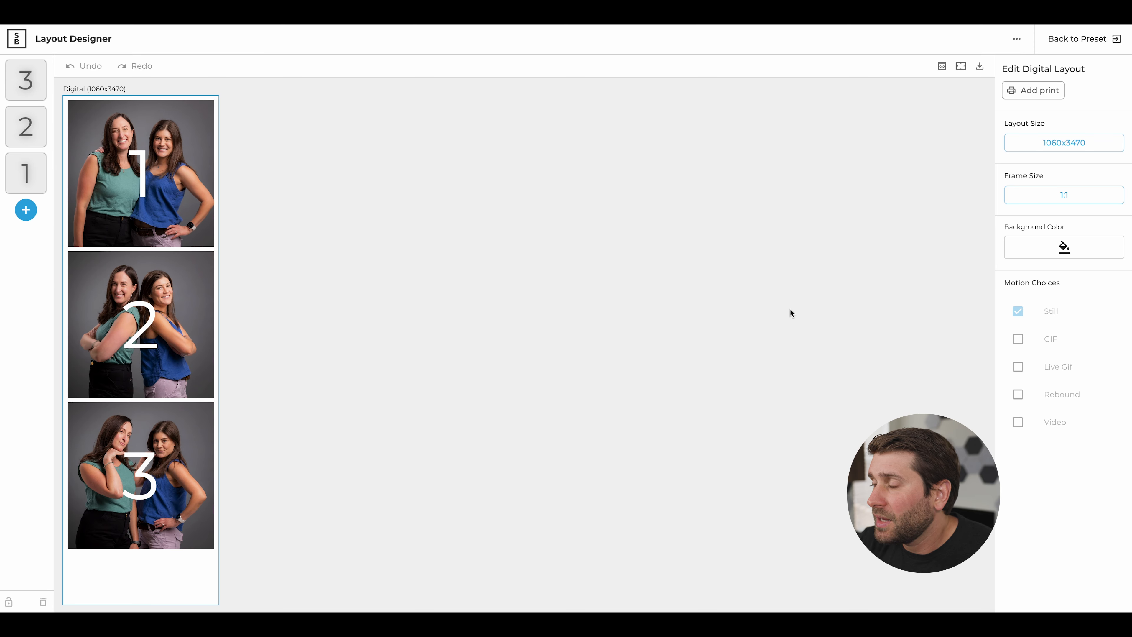
{"action": "left_click", "coordinate": [1035, 255]}
{"action": "left_click", "coordinate": [904, 178]}
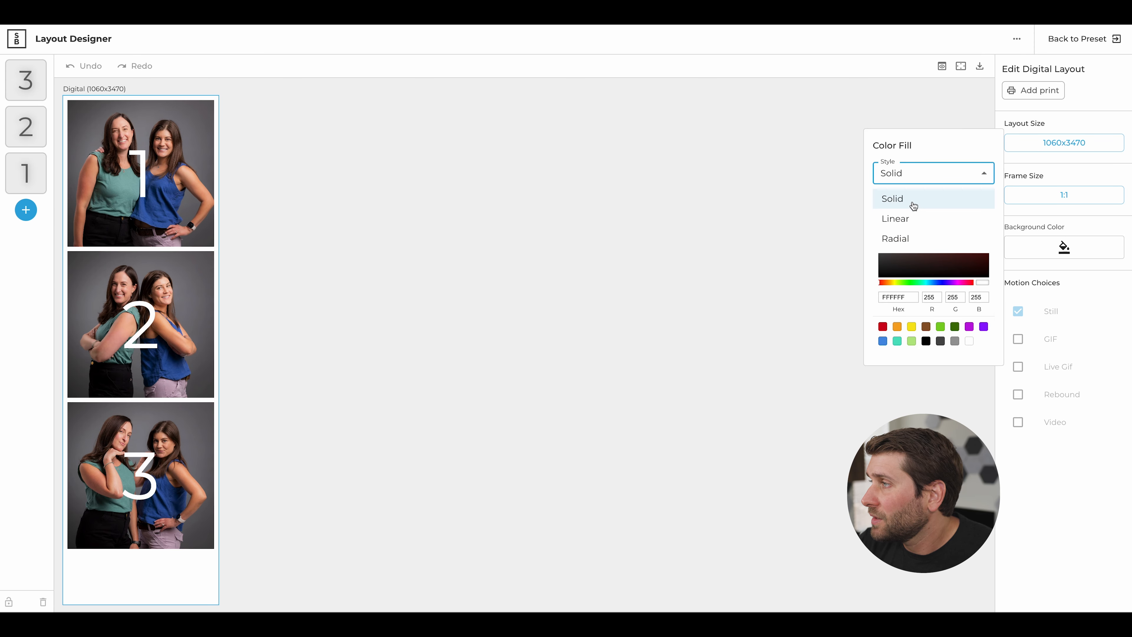
{"action": "left_click", "coordinate": [919, 219]}
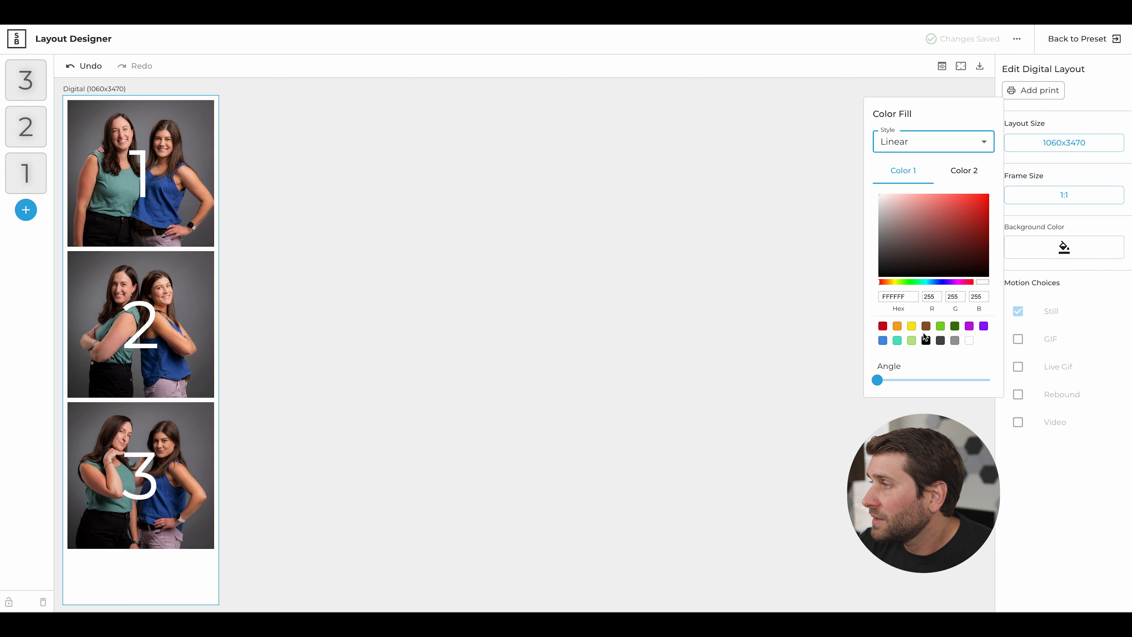
{"action": "left_click", "coordinate": [882, 340]}
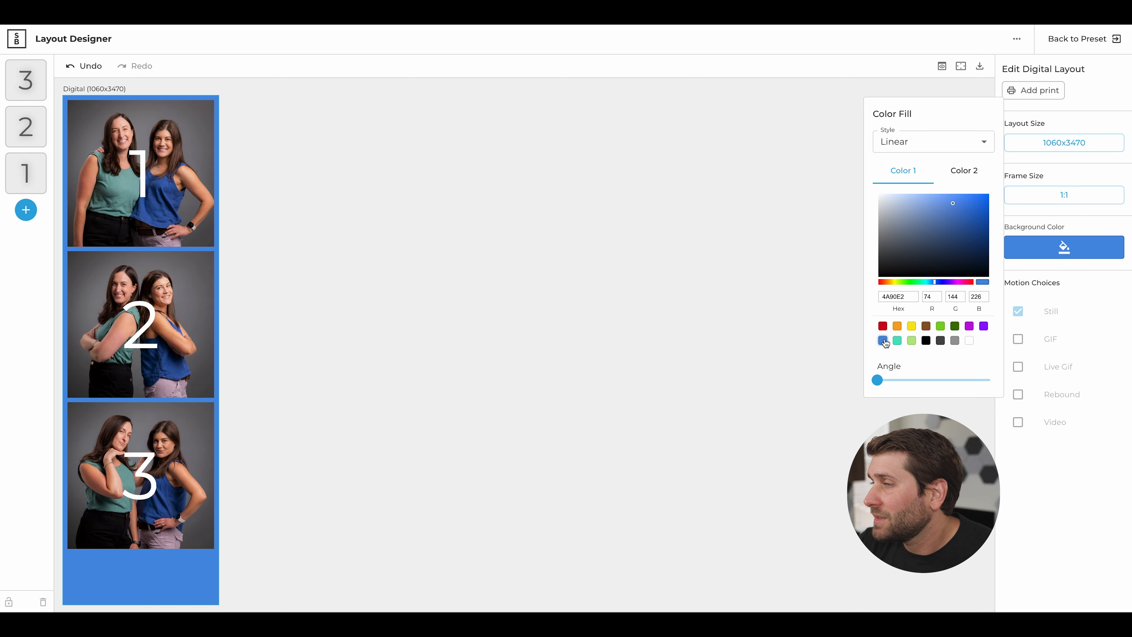
{"action": "left_click", "coordinate": [953, 171]}
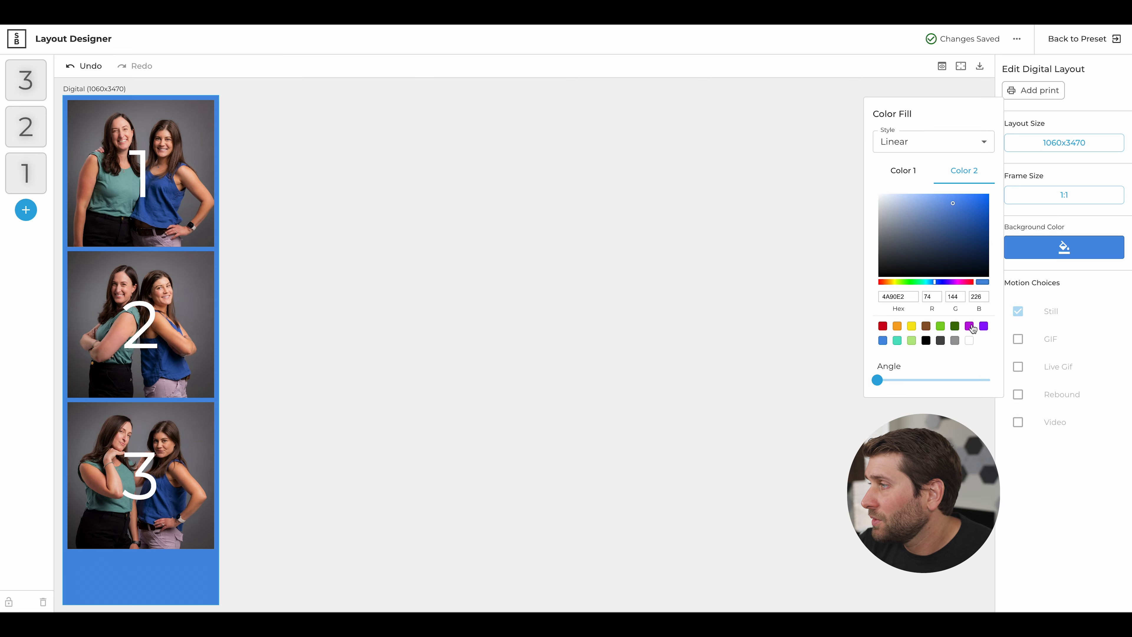
{"action": "left_click", "coordinate": [970, 327]}
{"action": "left_click_drag", "start_coordinate": [884, 383], "coordinate": [921, 383]}
{"action": "left_click", "coordinate": [551, 352]}
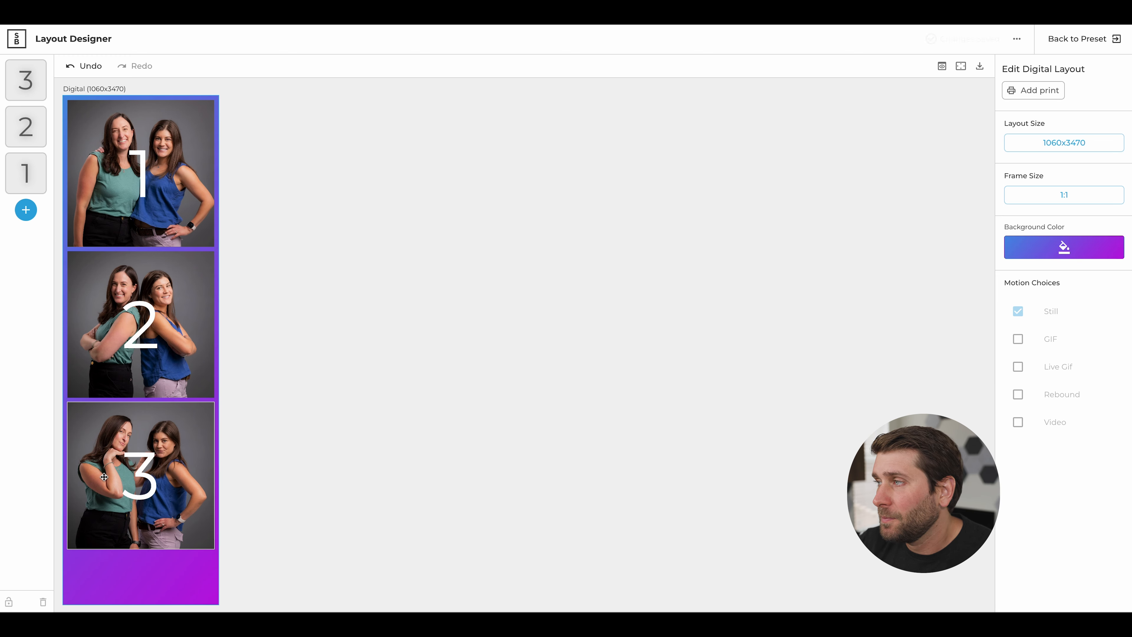
Step: Give all three photo frames in the strip rounded corners and a thick white border
{"action": "left_click", "coordinate": [104, 476]}
{"action": "left_click", "coordinate": [115, 330], "text": "shift"}
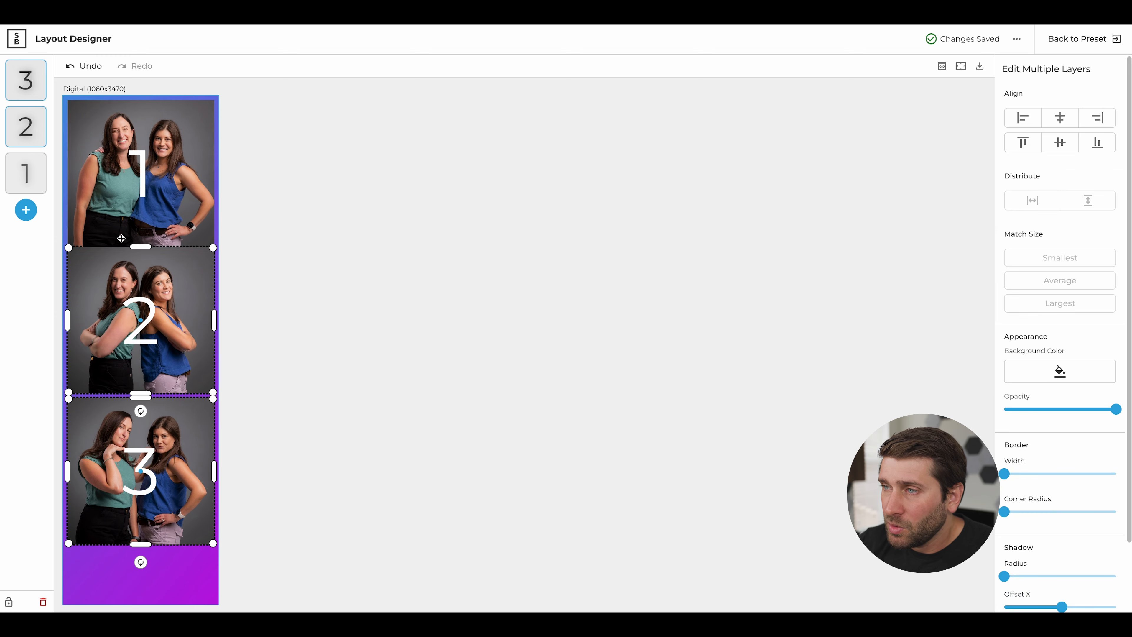
{"action": "key", "text": "shift+Down"}
{"action": "left_click", "coordinate": [137, 227], "text": "shift"}
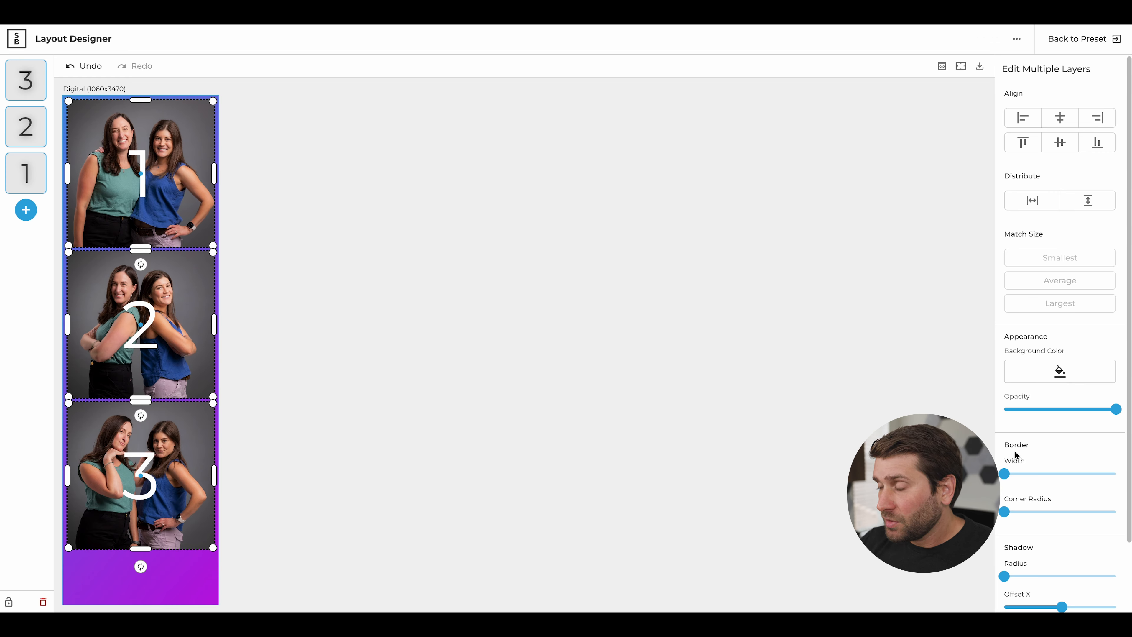
{"action": "scroll", "coordinate": [1016, 455], "scroll_direction": "down", "scroll_amount": 2}
{"action": "left_click_drag", "start_coordinate": [1003, 432], "coordinate": [1066, 432]}
{"action": "left_click_drag", "start_coordinate": [1004, 394], "coordinate": [1041, 394]}
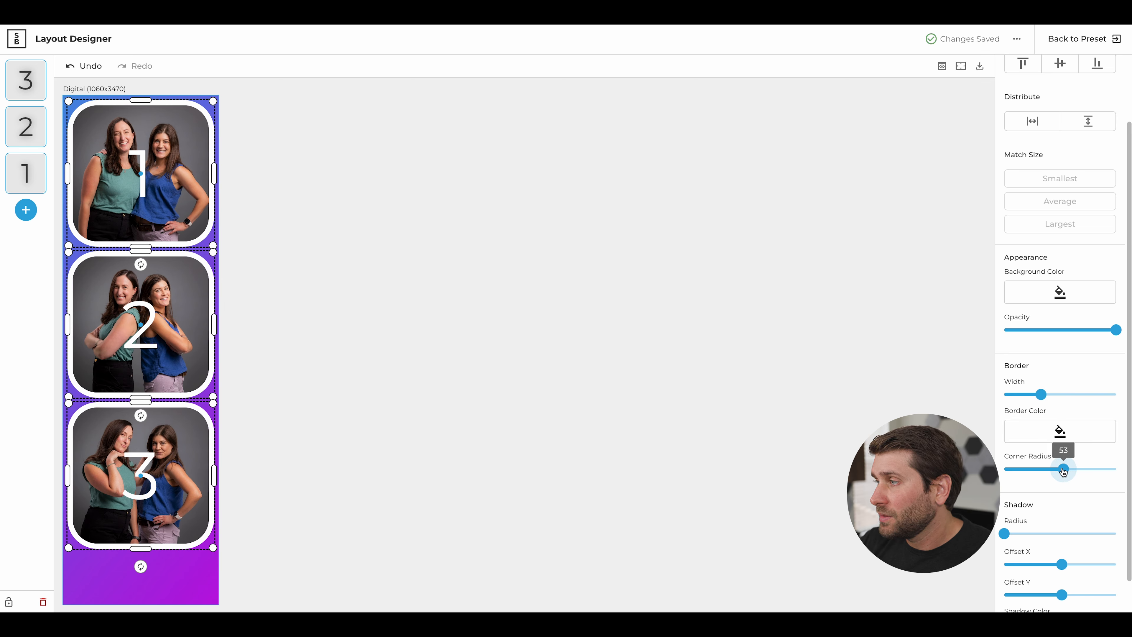
{"action": "left_click", "coordinate": [500, 445]}
Step: Tilt the third photo frame slightly counterclockwise and move it up against the second frame
{"action": "left_click", "coordinate": [79, 466]}
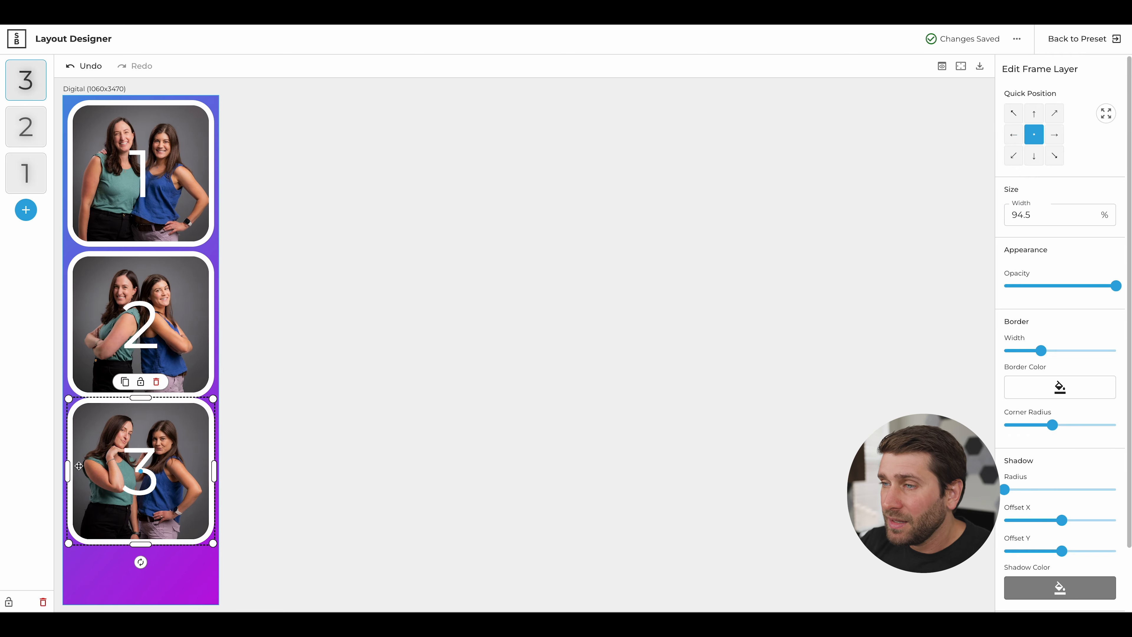
{"action": "left_click_drag", "start_coordinate": [141, 562], "coordinate": [147, 566]}
{"action": "left_click_drag", "start_coordinate": [152, 500], "coordinate": [157, 481]}
{"action": "left_click_drag", "start_coordinate": [154, 549], "coordinate": [152, 549]}
{"action": "left_click_drag", "start_coordinate": [164, 487], "coordinate": [162, 488]}
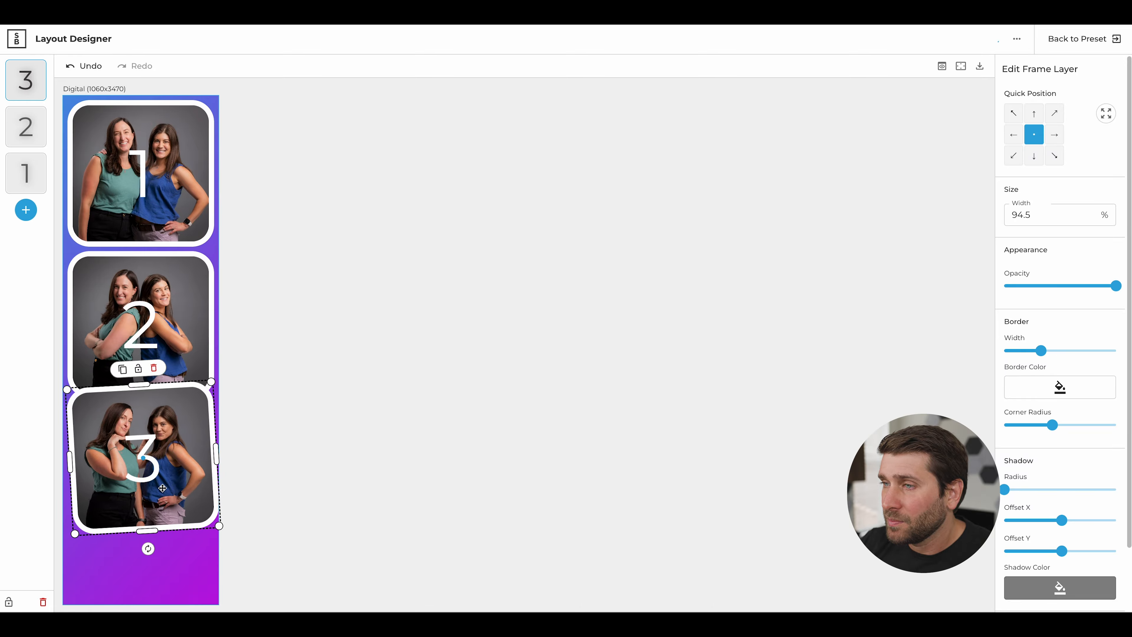
Step: Tilt the second photo frame slightly clockwise and the first one slightly counterclockwise
{"action": "left_click", "coordinate": [156, 305]}
{"action": "left_click_drag", "start_coordinate": [138, 416], "coordinate": [130, 411]}
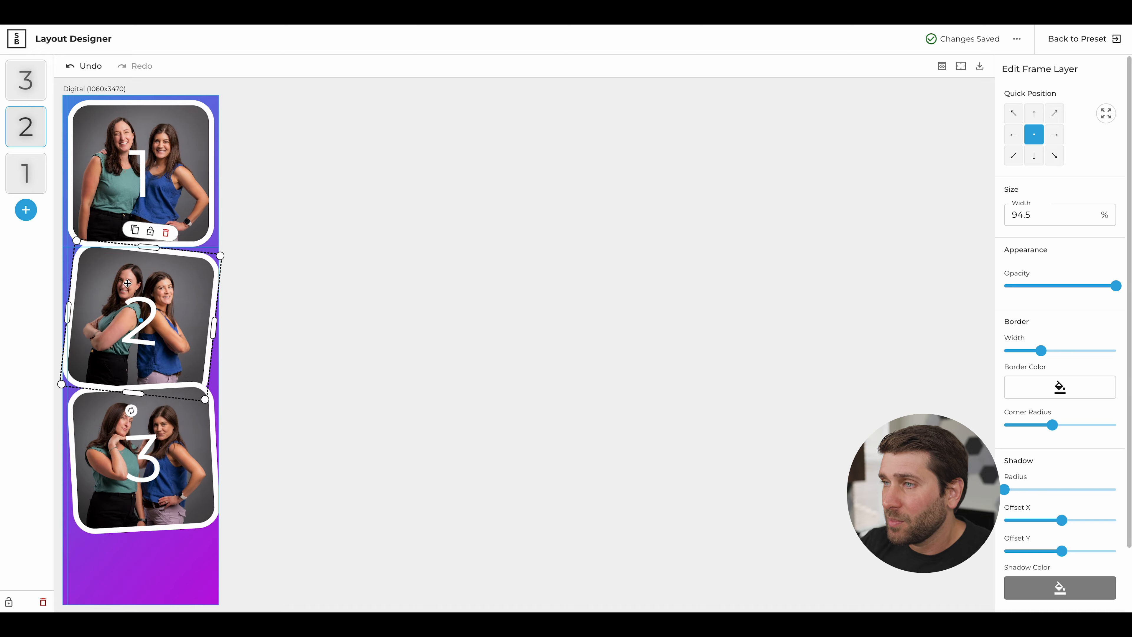
{"action": "left_click", "coordinate": [157, 169]}
{"action": "left_click_drag", "start_coordinate": [139, 265], "coordinate": [144, 264]}
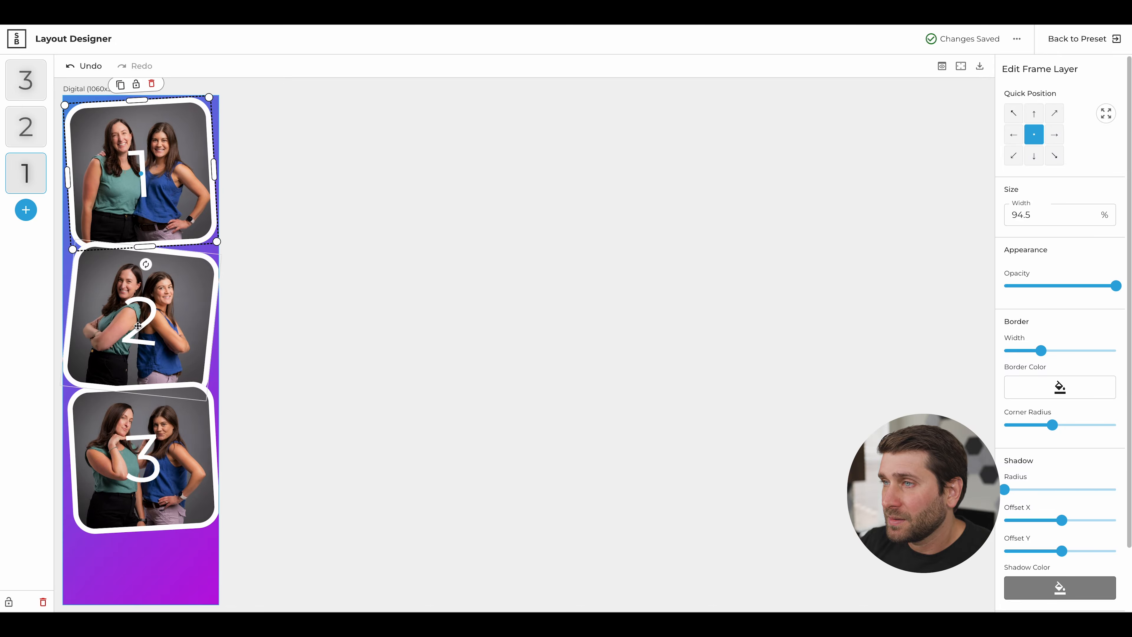
Step: Adjust the third frame's placement and scale all three photo frames down together to about 89% width
{"action": "left_click", "coordinate": [131, 453]}
{"action": "left_click_drag", "start_coordinate": [130, 453], "coordinate": [130, 449]}
{"action": "left_click_drag", "start_coordinate": [131, 542], "coordinate": [193, 119]}
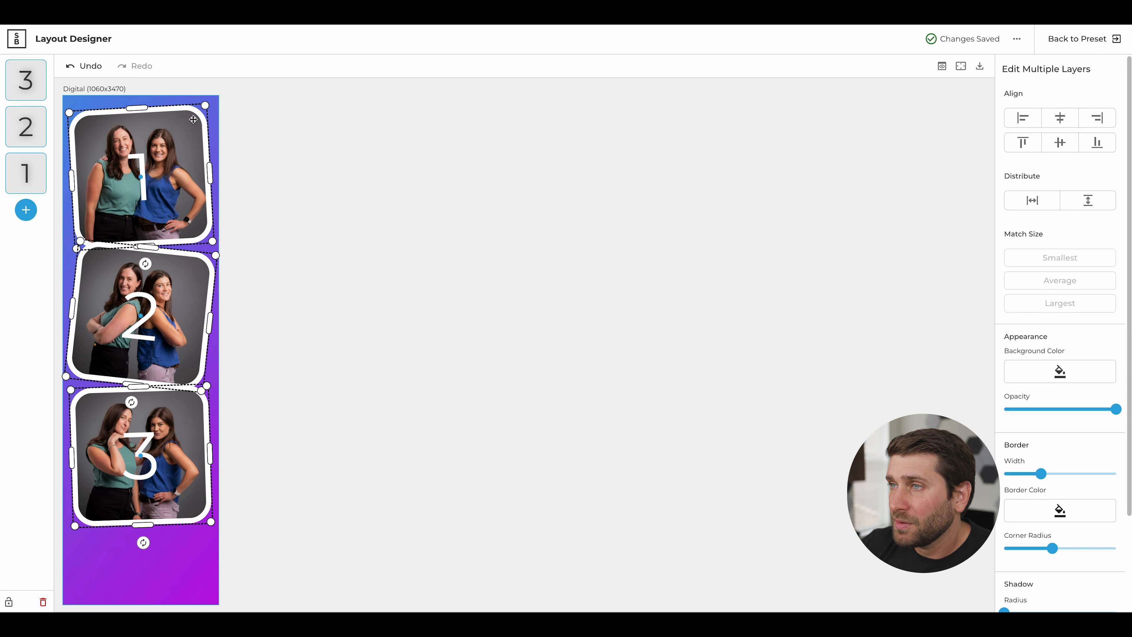
{"action": "left_click", "coordinate": [264, 135]}
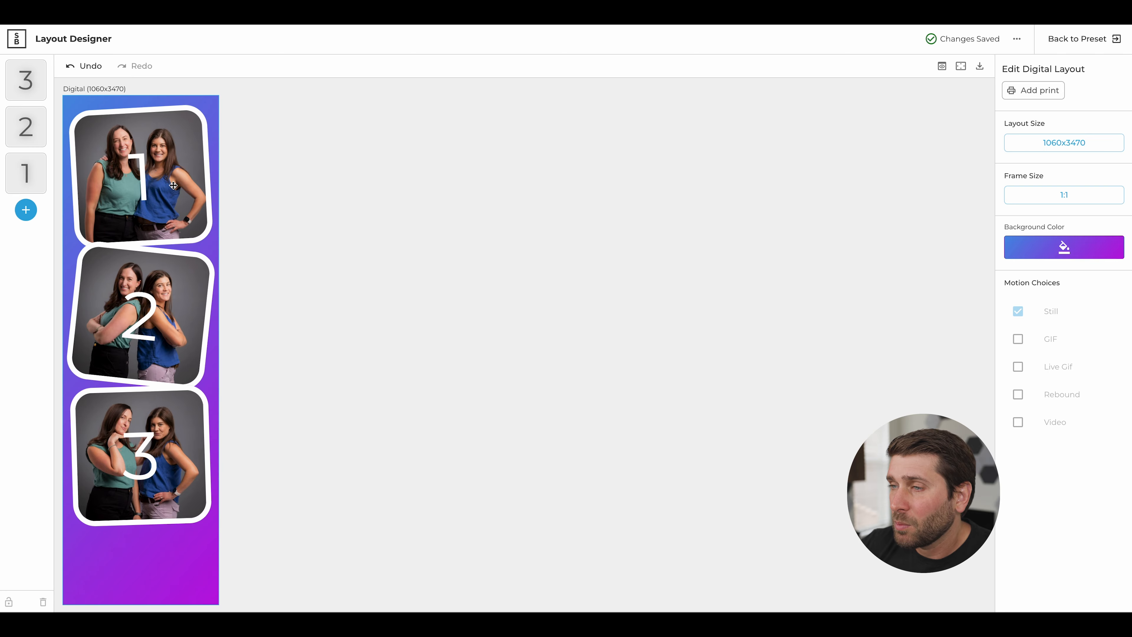
Step: Add a text layer in the empty area below the third photo, sized about 89% wide and 18% high
{"action": "left_click", "coordinate": [22, 215]}
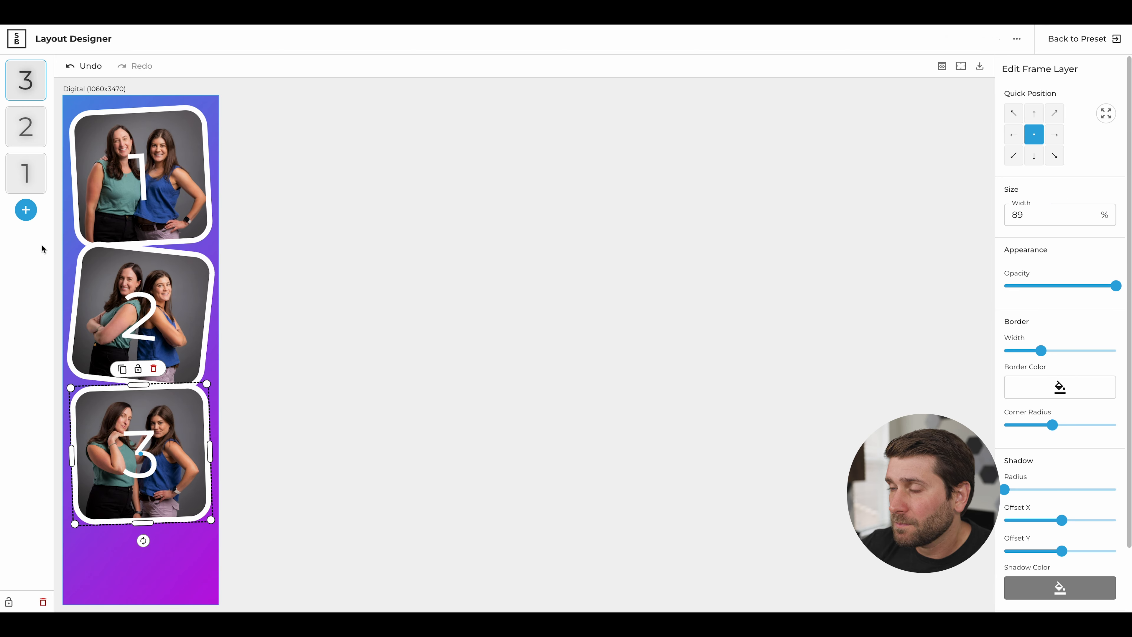
{"action": "left_click", "coordinate": [26, 210]}
{"action": "left_click", "coordinate": [84, 207]}
{"action": "left_click_drag", "start_coordinate": [189, 357], "coordinate": [187, 549]}
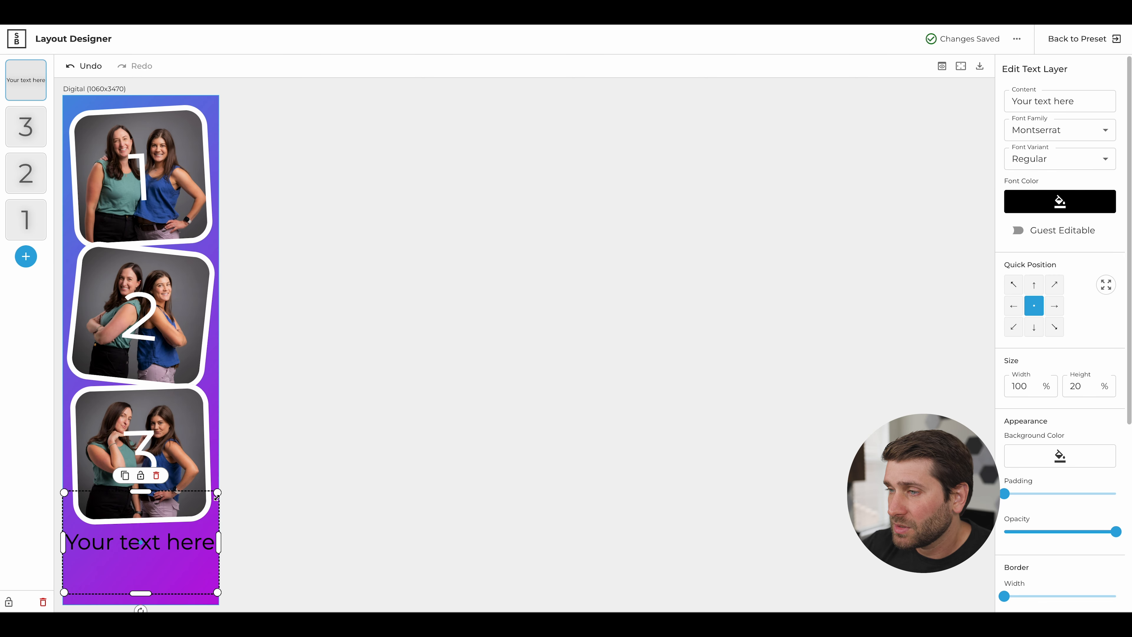
{"action": "left_click_drag", "start_coordinate": [216, 496], "coordinate": [208, 502]}
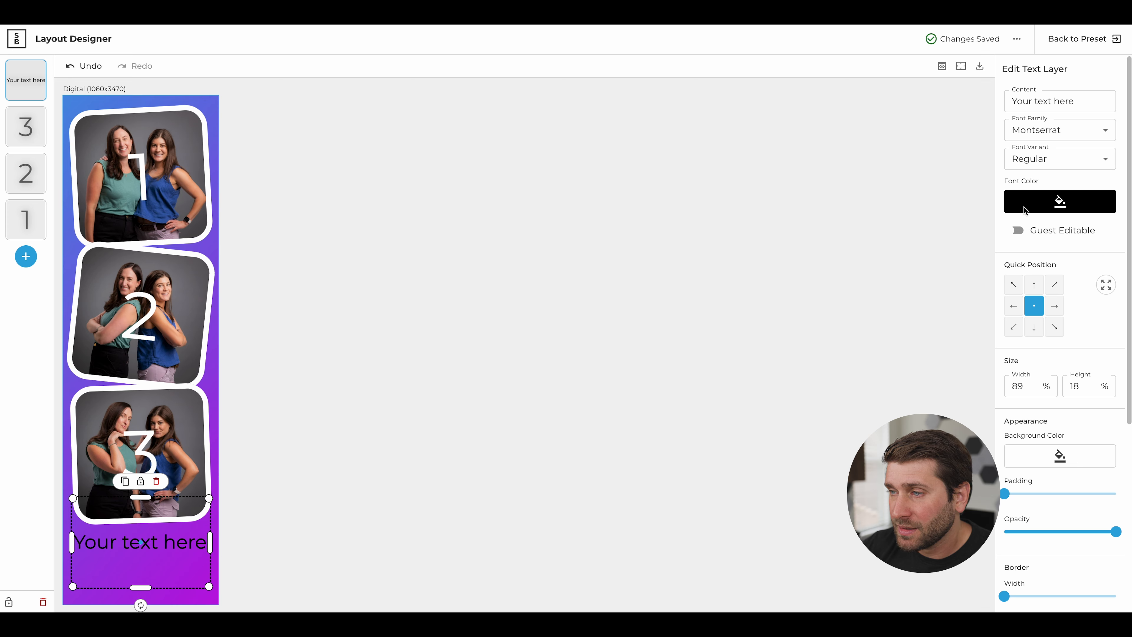
Step: Set the text layer's font to Pacifico in the Regular variant and color it white
{"action": "left_click", "coordinate": [1043, 129]}
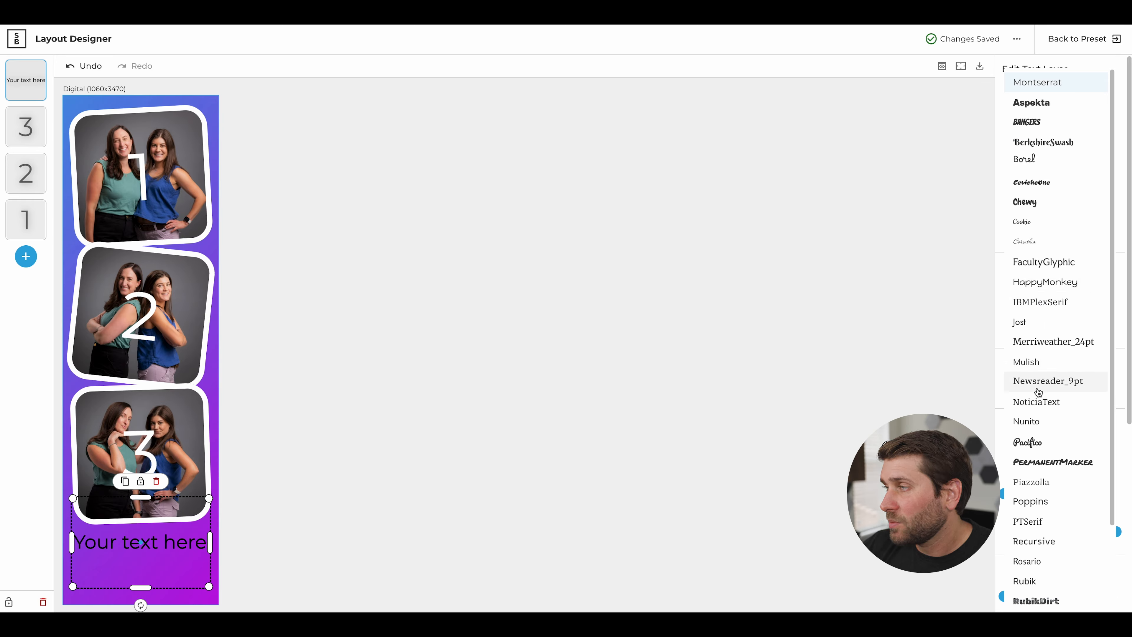
{"action": "scroll", "coordinate": [1038, 383], "scroll_direction": "down", "scroll_amount": 2}
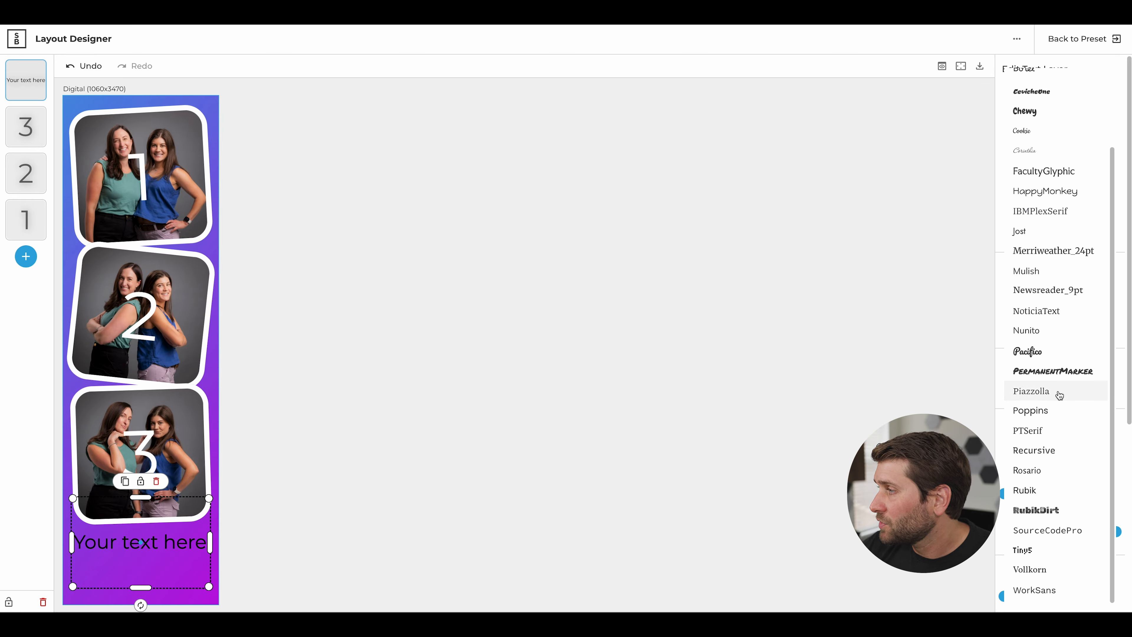
{"action": "left_click", "coordinate": [1067, 357]}
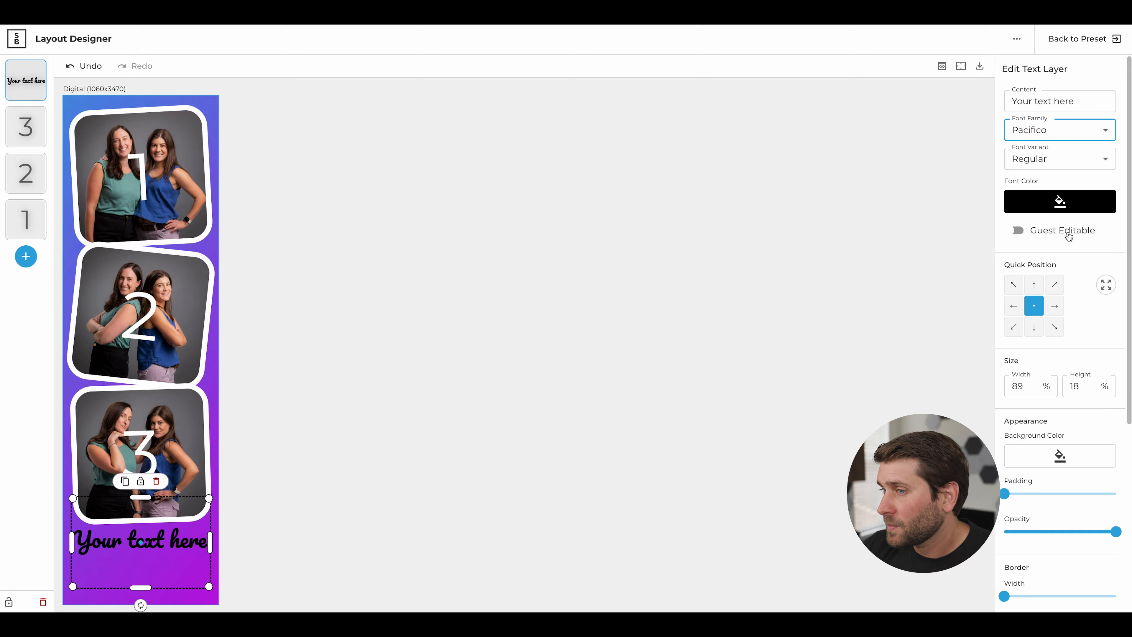
{"action": "left_click", "coordinate": [1066, 200]}
{"action": "left_click_drag", "start_coordinate": [947, 187], "coordinate": [783, 51]}
{"action": "left_click", "coordinate": [1066, 158]}
{"action": "left_click", "coordinate": [1054, 184]}
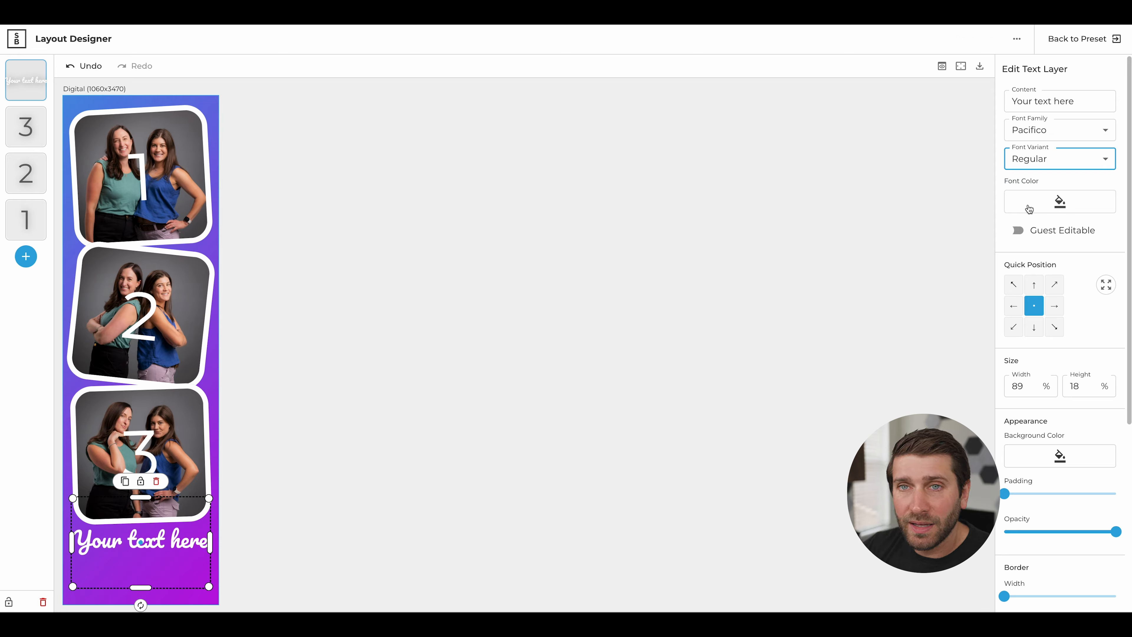
Step: Shrink the text layer's height to about 7.5% below the third photo and change its content to "My Party!"
{"action": "left_click_drag", "start_coordinate": [141, 497], "coordinate": [143, 502]}
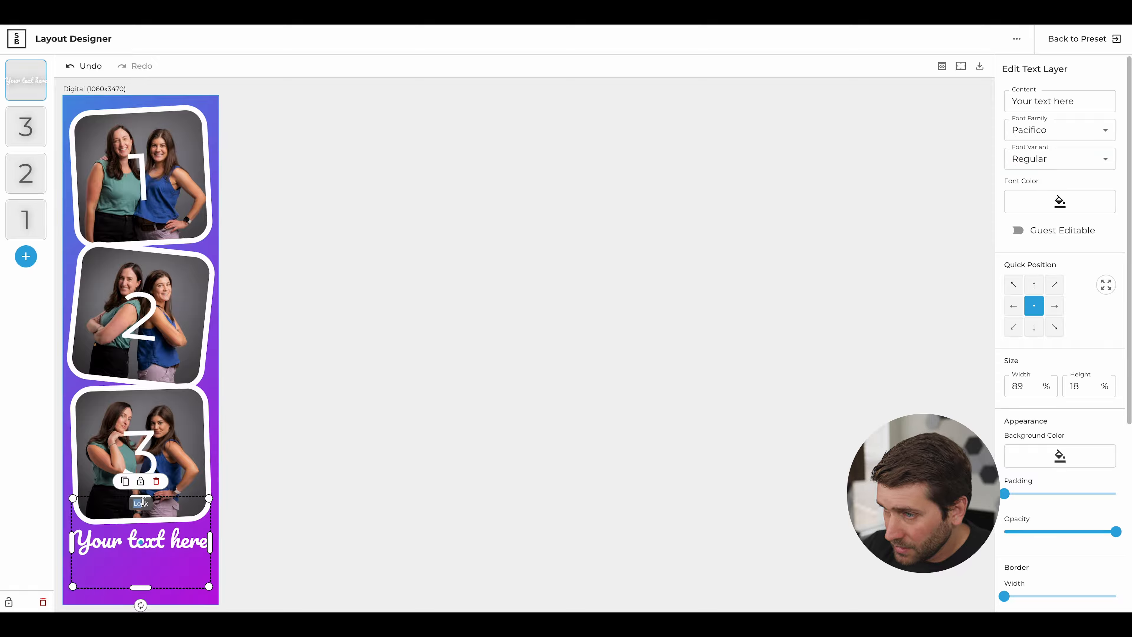
{"action": "left_click_drag", "start_coordinate": [141, 586], "coordinate": [158, 545]}
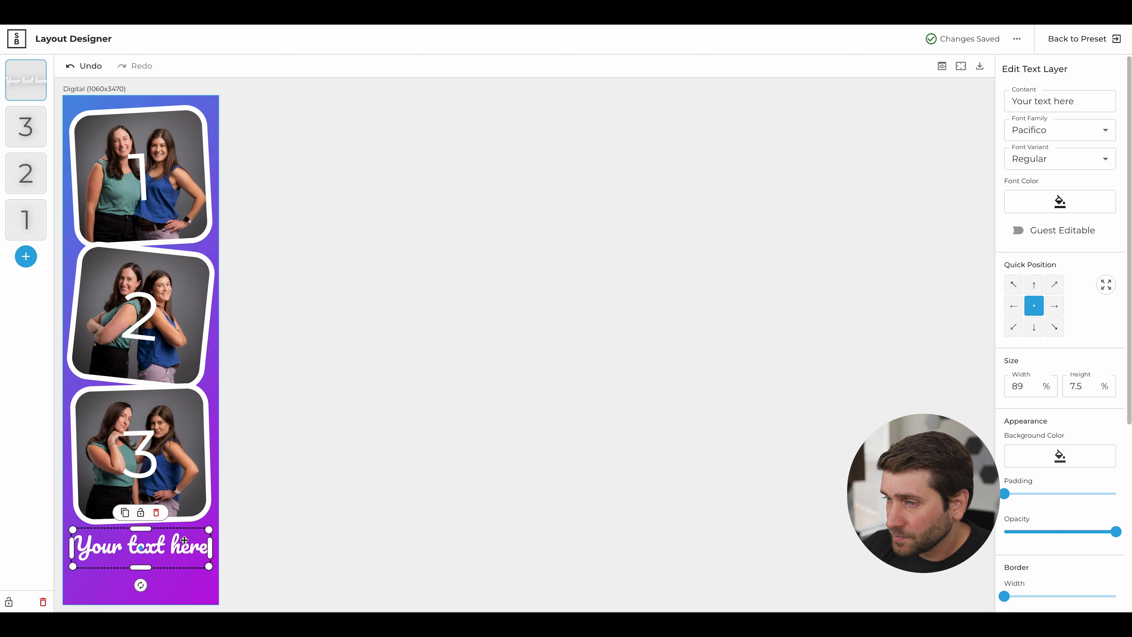
{"action": "left_click", "coordinate": [1025, 101]}
{"action": "key", "text": "ctrl+a"}
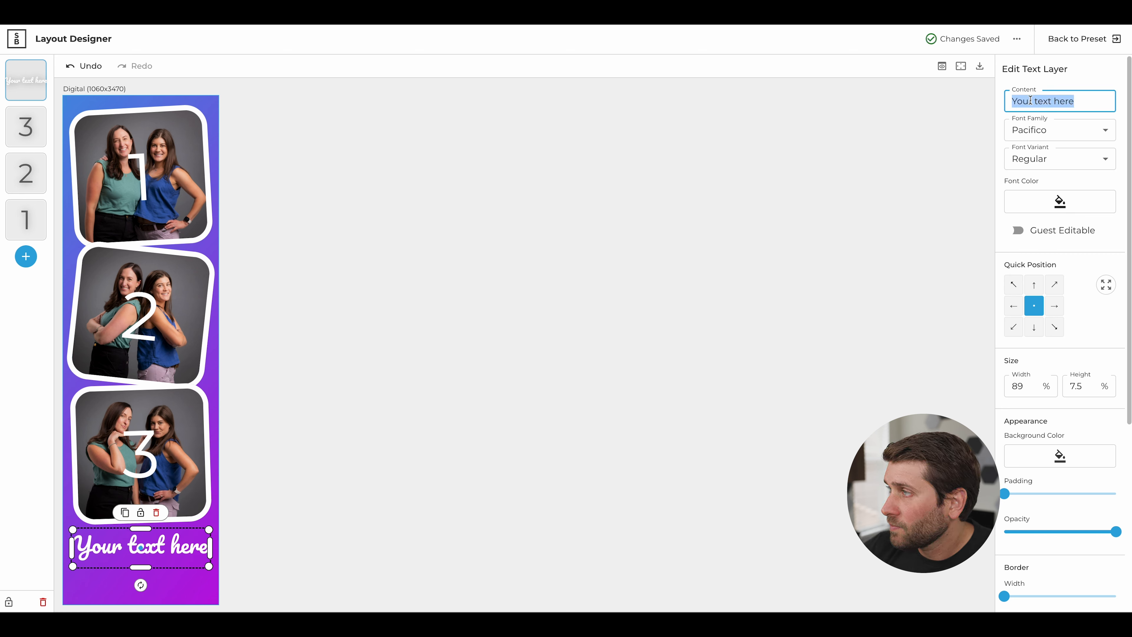
{"action": "type", "text": "My Party!"}
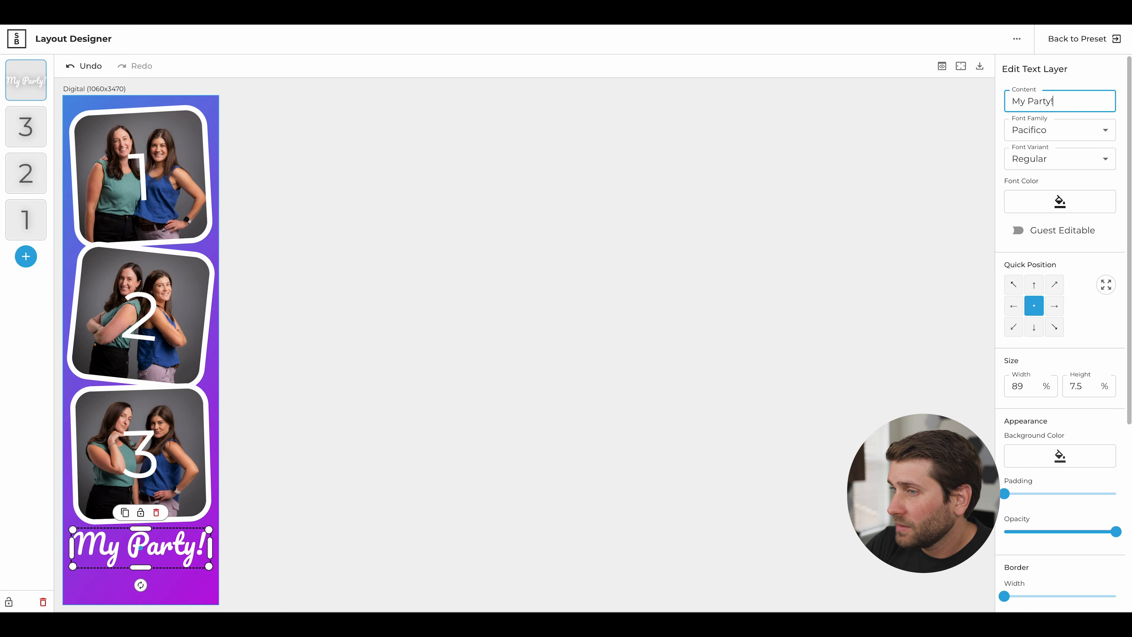
{"action": "left_click", "coordinate": [724, 308]}
Step: Duplicate the "My Party!" text and place the copy centered beneath it, scaled to about 50% wide and 4.5% high
{"action": "left_click", "coordinate": [176, 556]}
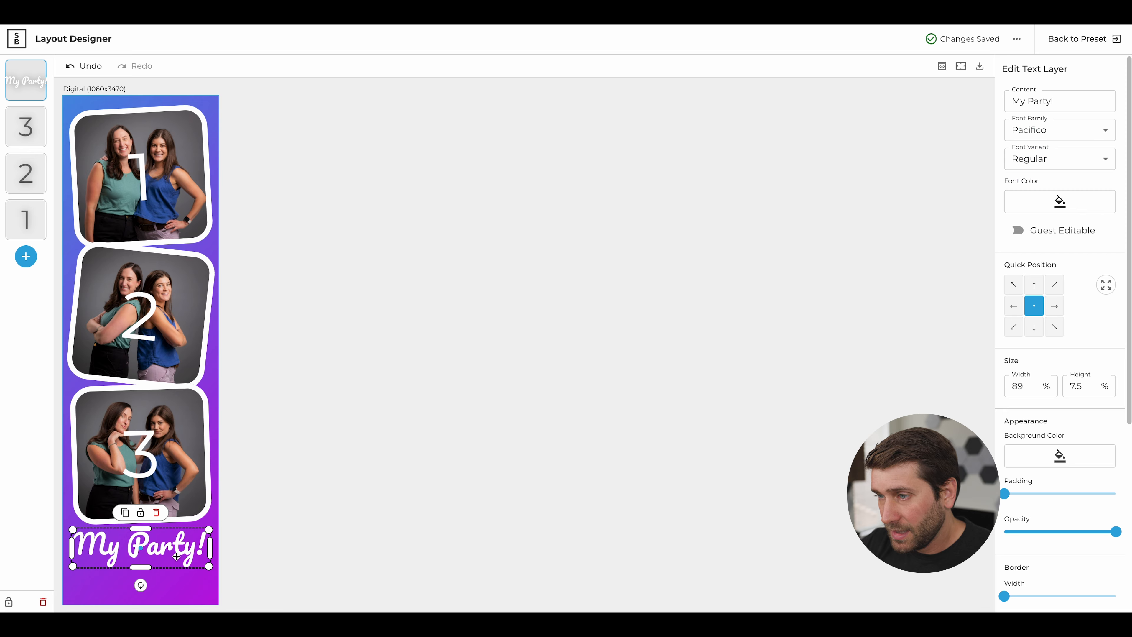
{"action": "key", "text": "ctrl+v"}
{"action": "mouse_move", "coordinate": [177, 553]}
{"action": "left_mouse_down"}
{"action": "mouse_move", "coordinate": [177, 583]}
{"action": "mouse_move", "coordinate": [201, 564]}
{"action": "mouse_move", "coordinate": [193, 569]}
{"action": "left_mouse_up"}
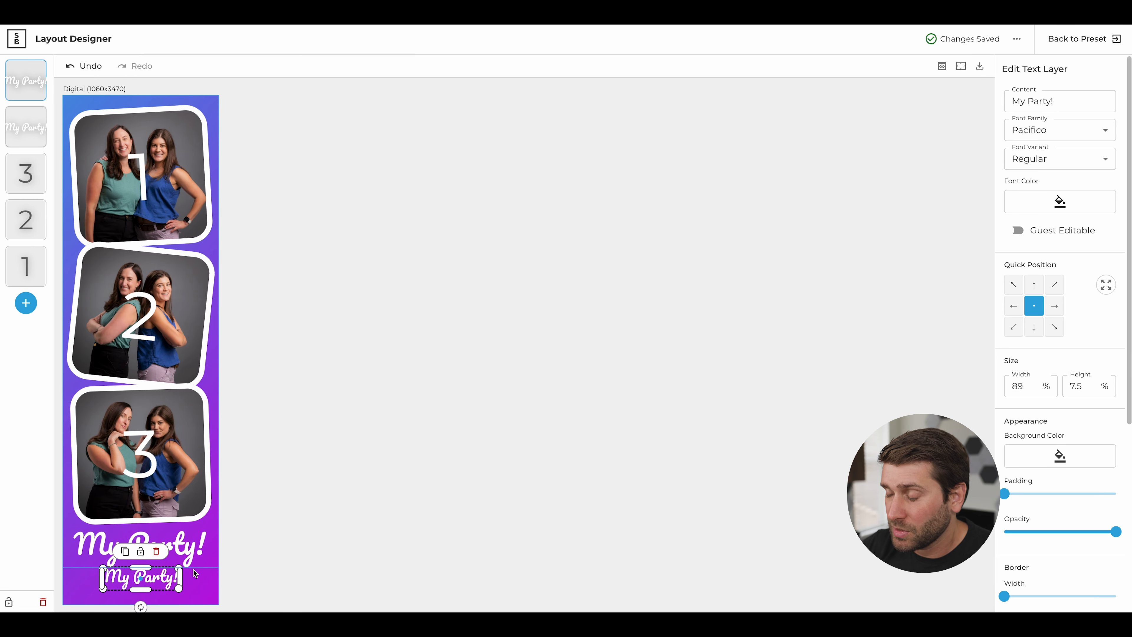
Step: Set the smaller text copy's font to IBMPlexSerif and its content to "Nov 11, 2025"
{"action": "left_click", "coordinate": [1057, 121]}
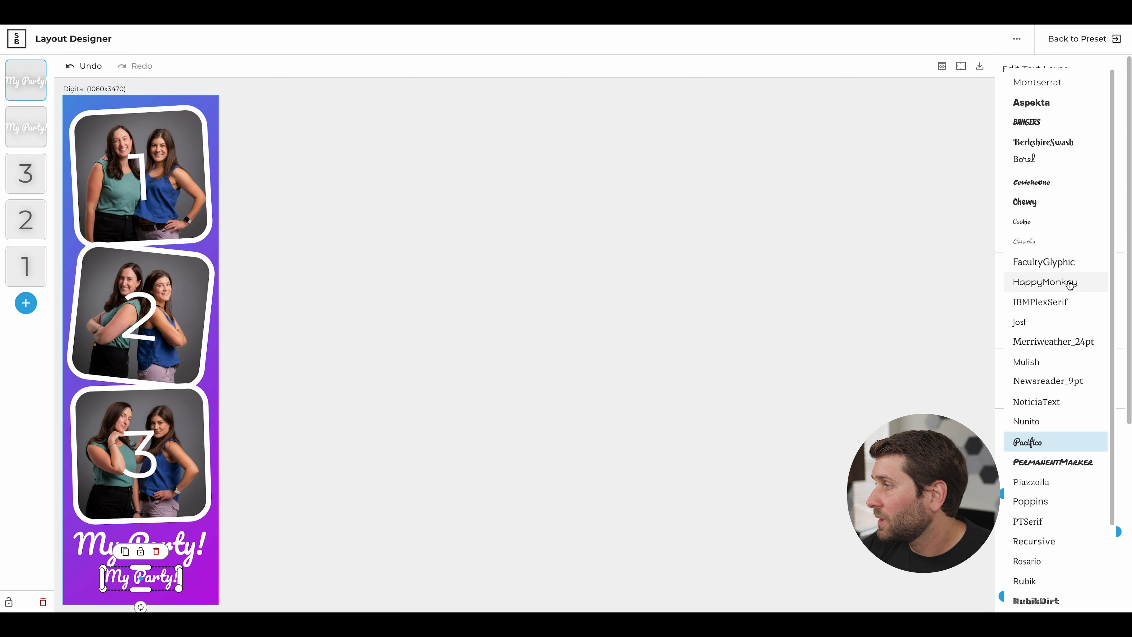
{"action": "left_click", "coordinate": [1065, 302]}
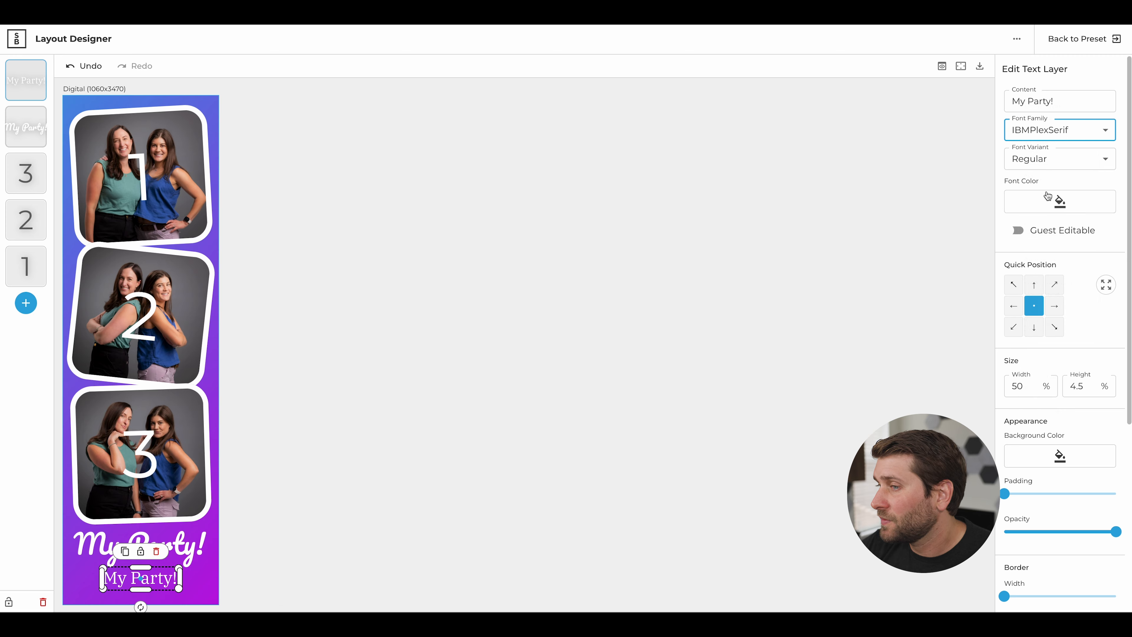
{"action": "triple_click", "coordinate": [1069, 99]}
{"action": "type", "text": "Nov 11, 2025"}
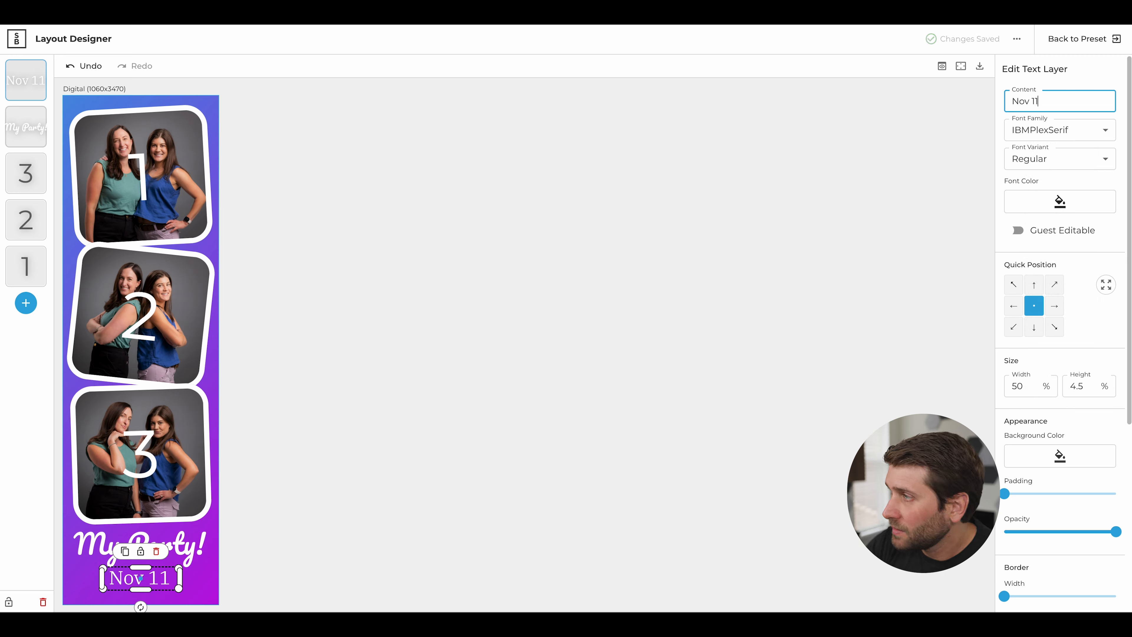
{"action": "left_click", "coordinate": [542, 392]}
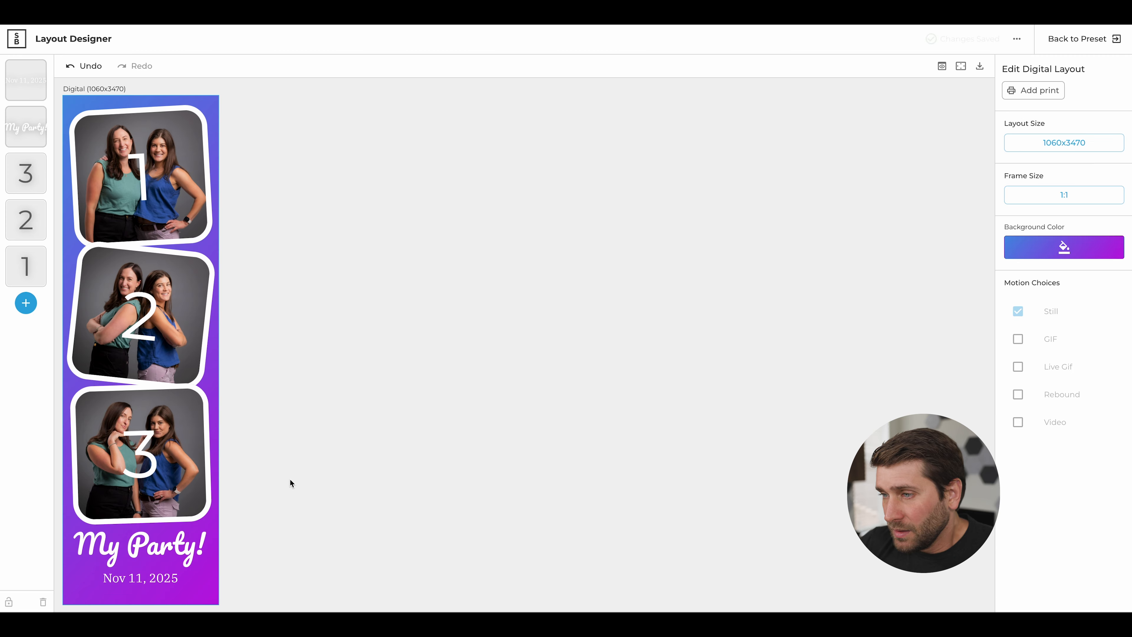
Step: Move the "My Party!" and date texts together slightly down, away from the third photo
{"action": "left_click", "coordinate": [162, 535]}
{"action": "left_click", "coordinate": [152, 576], "text": "shift"}
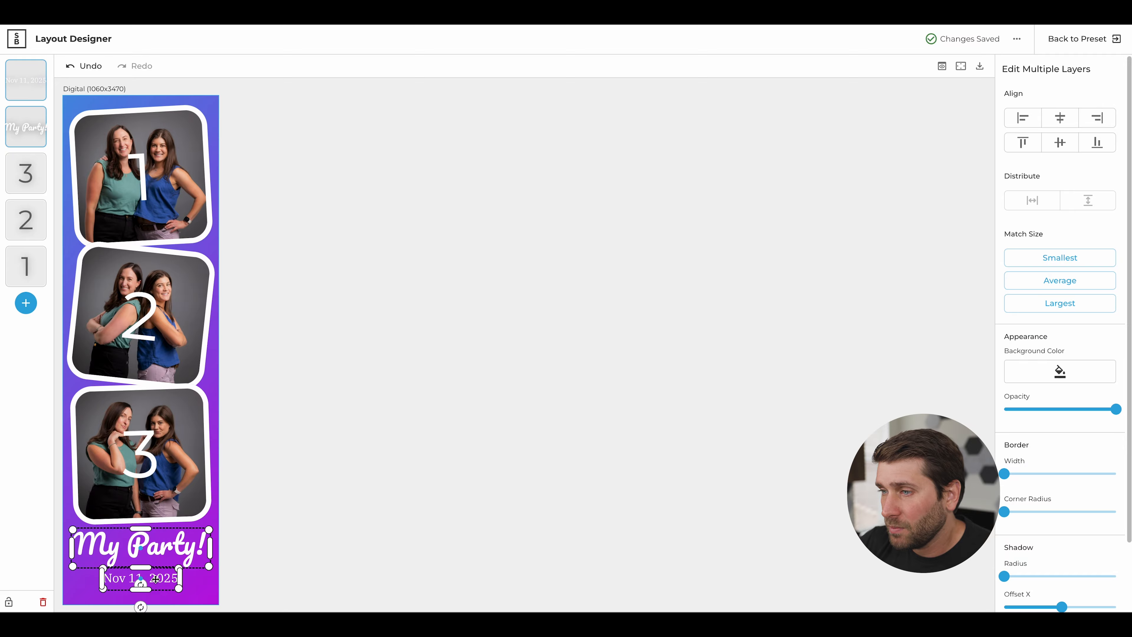
{"action": "left_click_drag", "start_coordinate": [151, 576], "coordinate": [160, 585]}
{"action": "left_click", "coordinate": [374, 433]}
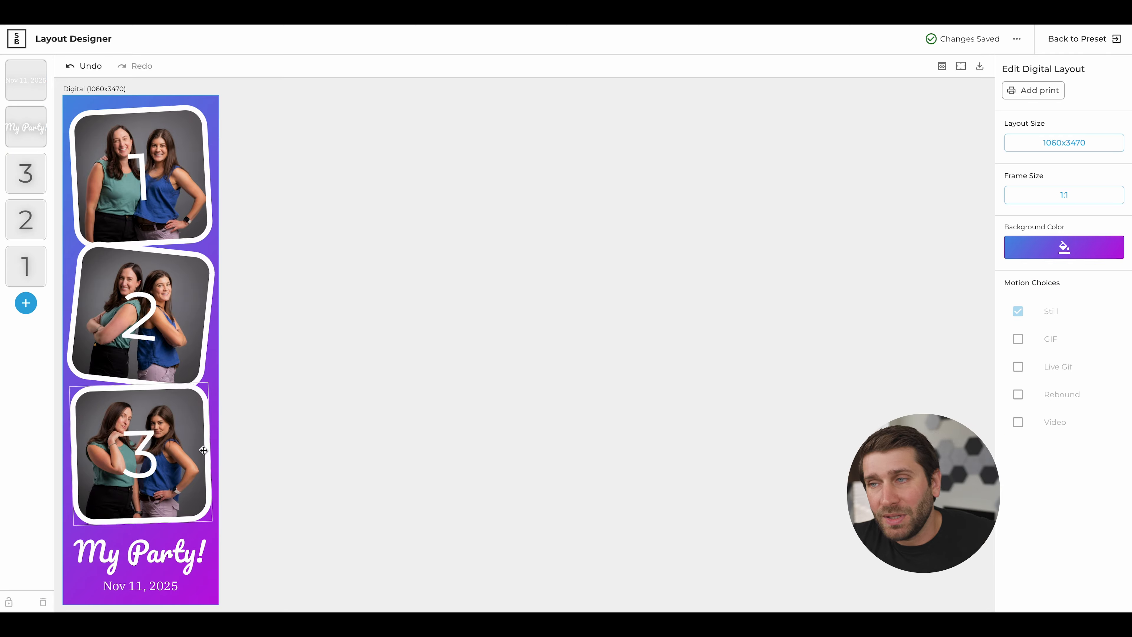
Step: Apply a shadow with a radius of about 43 to both text layers and all three photo frames together
{"action": "left_click", "coordinate": [149, 587]}
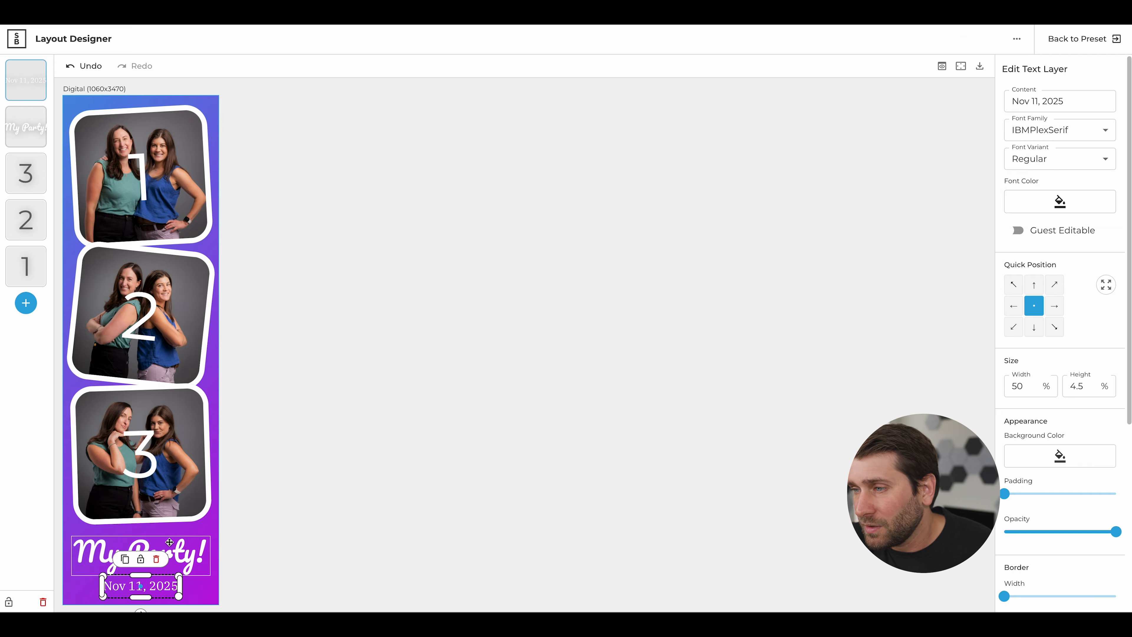
{"action": "left_click", "coordinate": [140, 553], "text": "shift"}
{"action": "left_click", "coordinate": [140, 455], "text": "shift"}
{"action": "left_click", "coordinate": [140, 312], "text": "shift"}
{"action": "left_click", "coordinate": [172, 213], "text": "shift"}
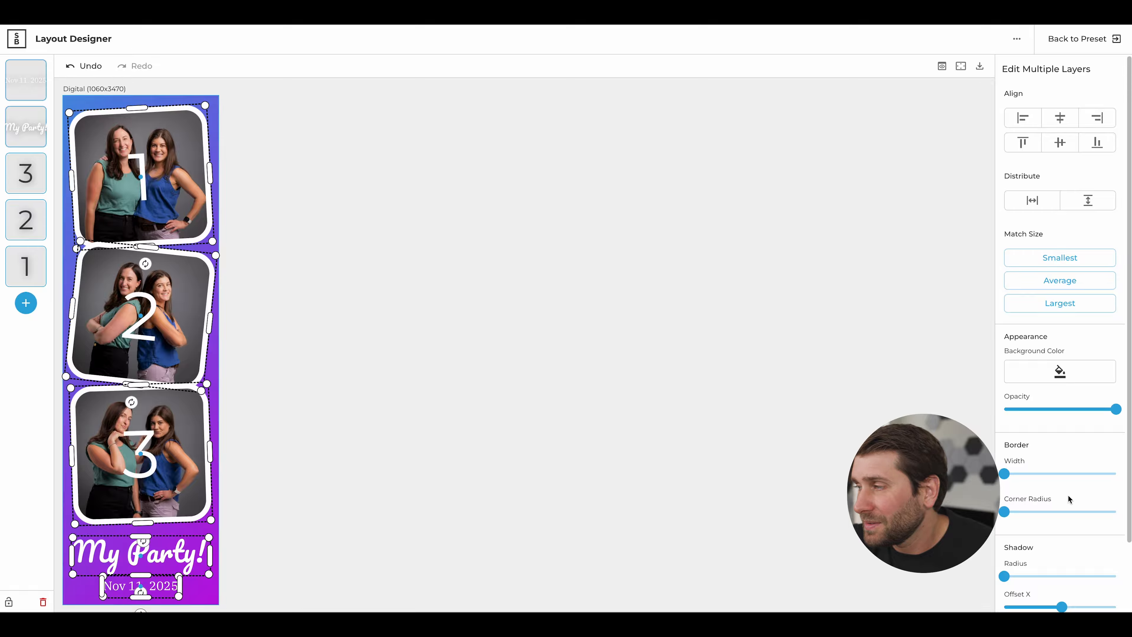
{"action": "scroll", "coordinate": [1064, 508], "scroll_direction": "down", "scroll_amount": 2}
{"action": "left_click_drag", "start_coordinate": [1004, 496], "coordinate": [1052, 500]}
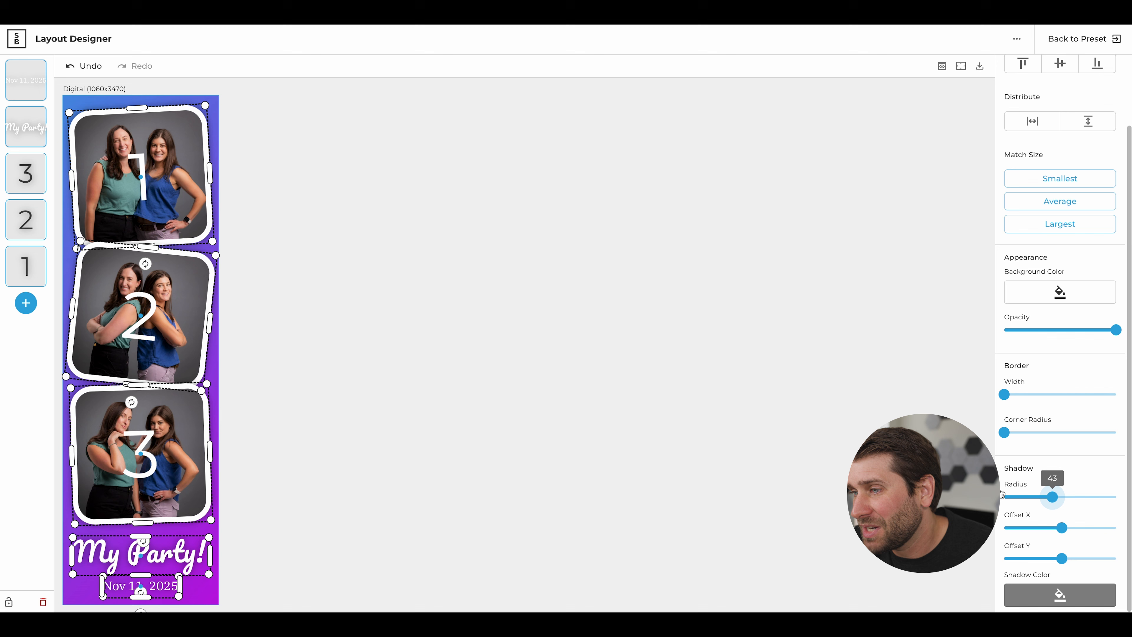
{"action": "left_click", "coordinate": [592, 469]}
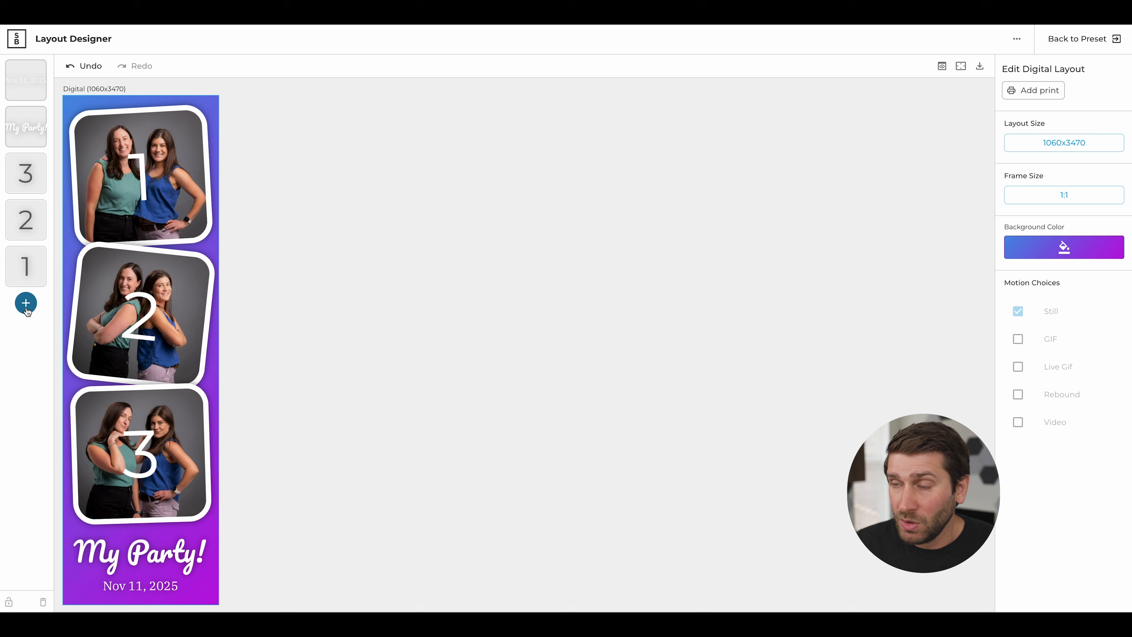
Step: Add the green-leaf corner overlay from the image library's Weddings category to the strip layout
{"action": "left_click", "coordinate": [25, 306]}
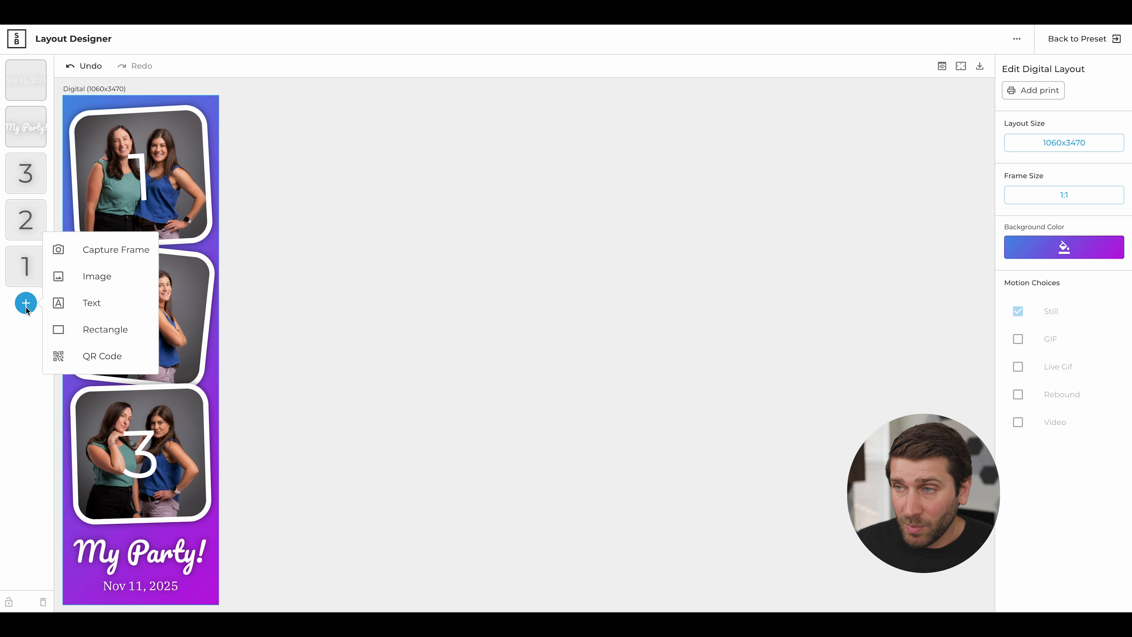
{"action": "left_click", "coordinate": [96, 276]}
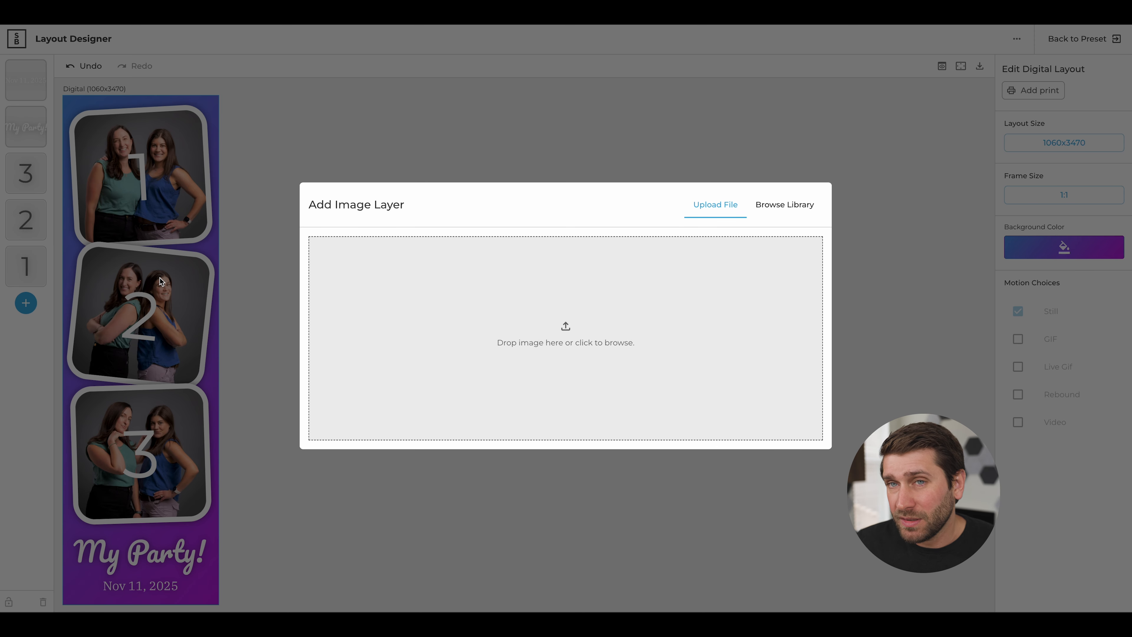
{"action": "left_click", "coordinate": [786, 212]}
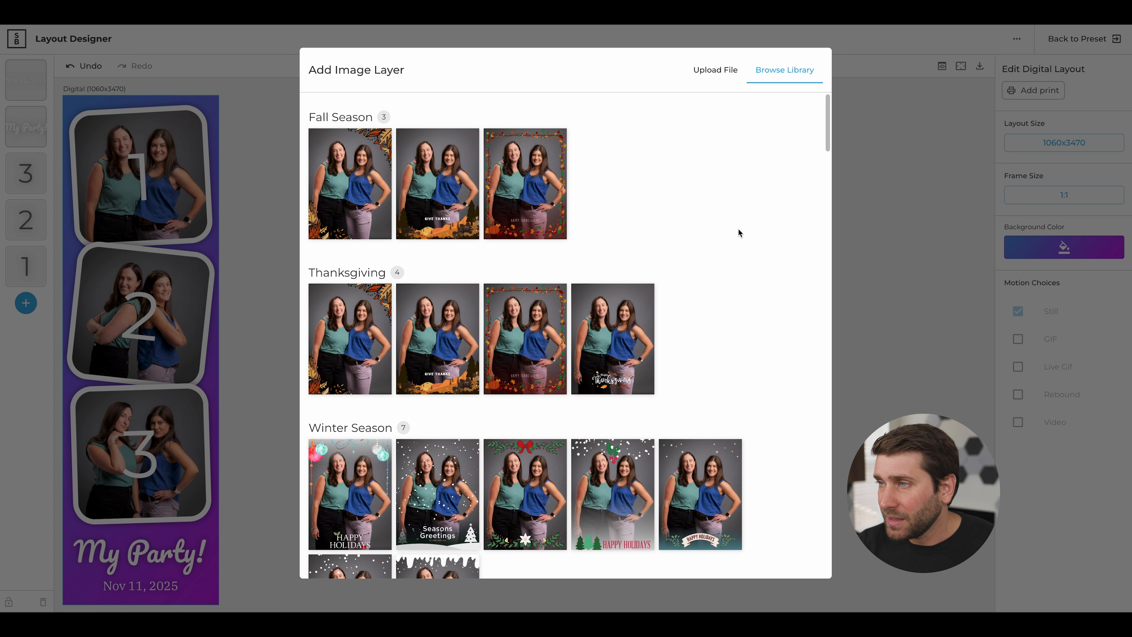
{"action": "scroll", "coordinate": [711, 263], "scroll_direction": "down", "scroll_amount": 10}
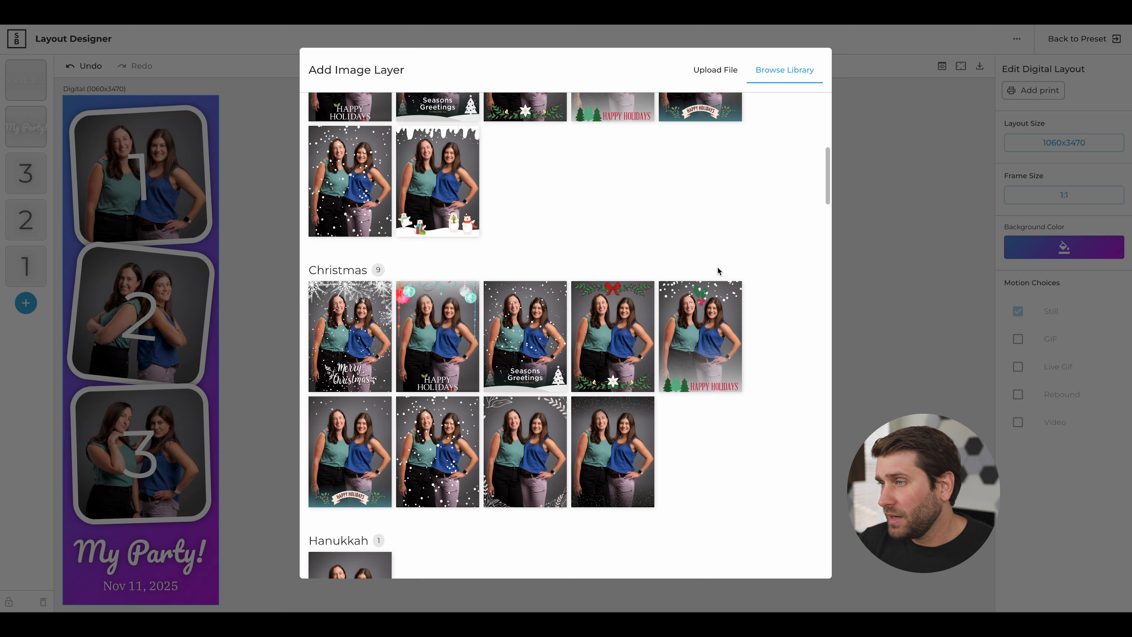
{"action": "scroll", "coordinate": [717, 271], "scroll_direction": "down", "scroll_amount": 4}
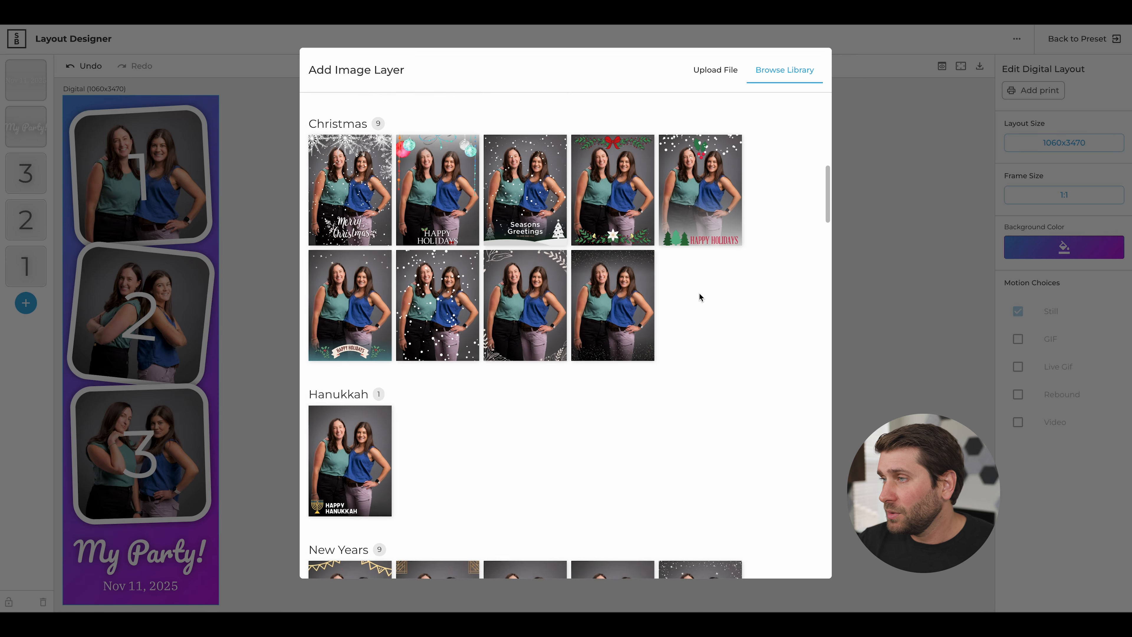
{"action": "scroll", "coordinate": [700, 293], "scroll_direction": "down", "scroll_amount": 8}
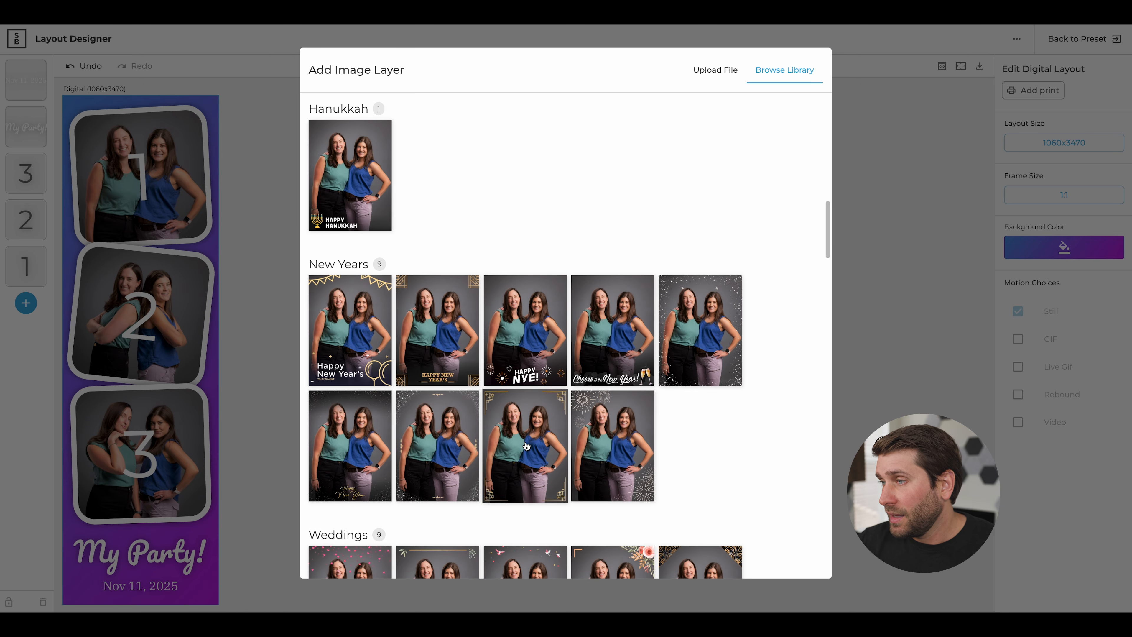
{"action": "scroll", "coordinate": [490, 450], "scroll_direction": "down", "scroll_amount": 5}
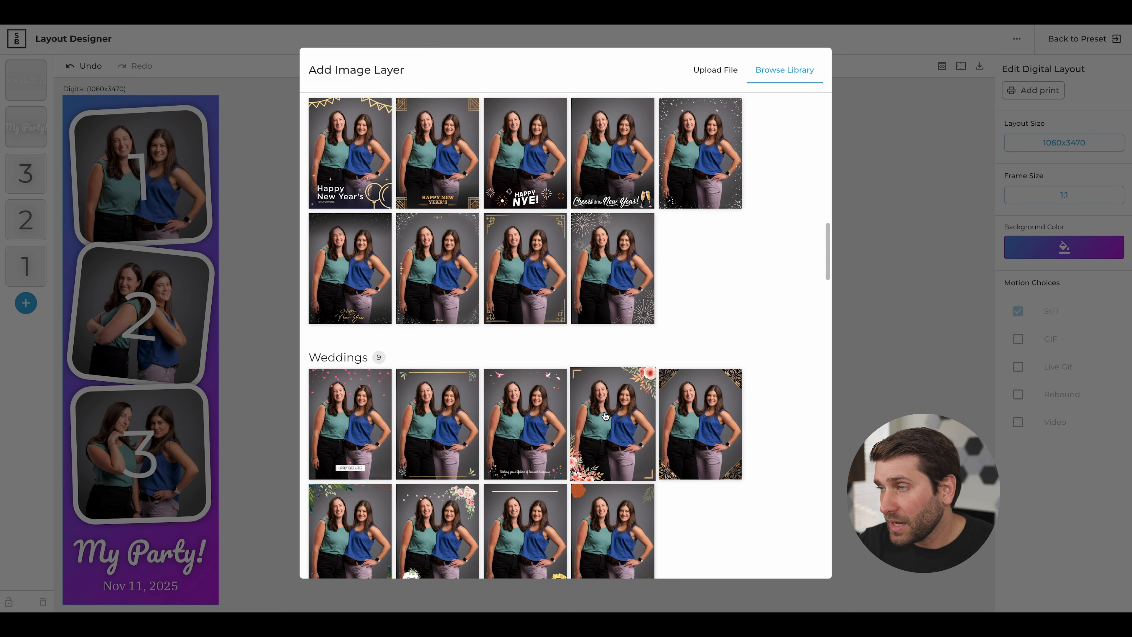
{"action": "scroll", "coordinate": [553, 419], "scroll_direction": "down", "scroll_amount": 5}
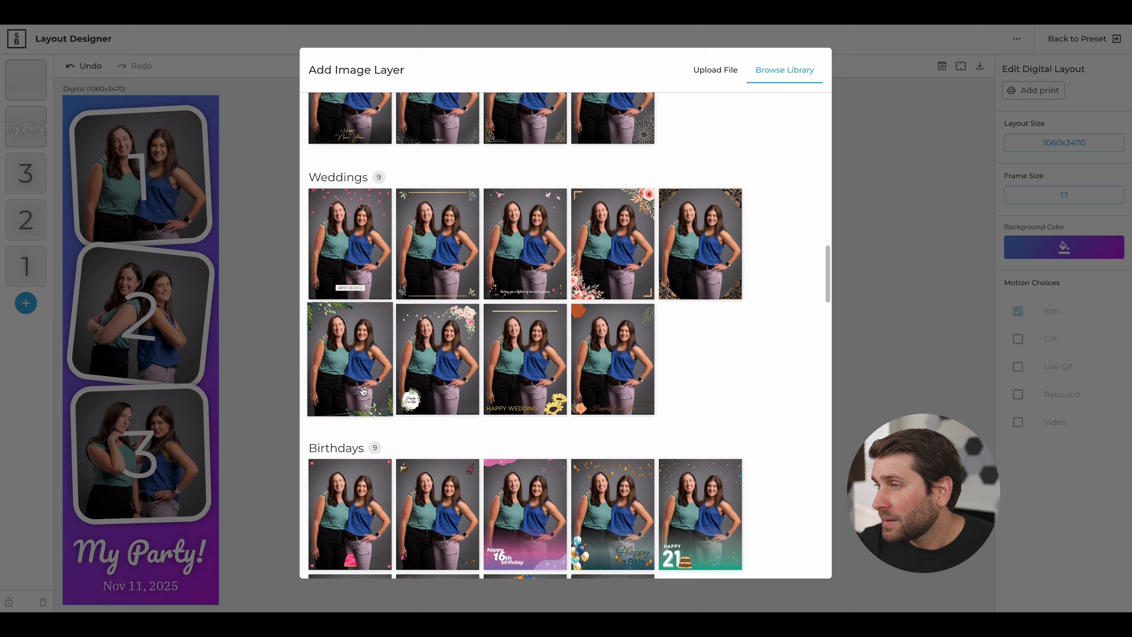
{"action": "left_click", "coordinate": [347, 366]}
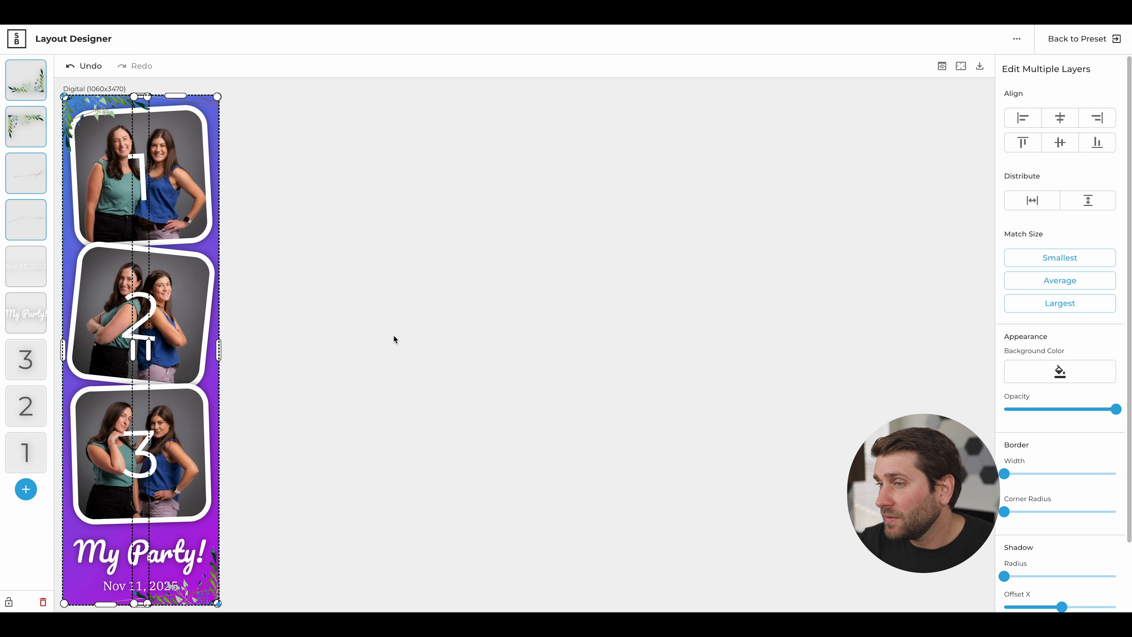
Step: Delete the lower leaf image layer that overlaps the date, keeping the leaves in the strip's upper corner
{"action": "left_click", "coordinate": [398, 313]}
{"action": "left_click", "coordinate": [30, 129]}
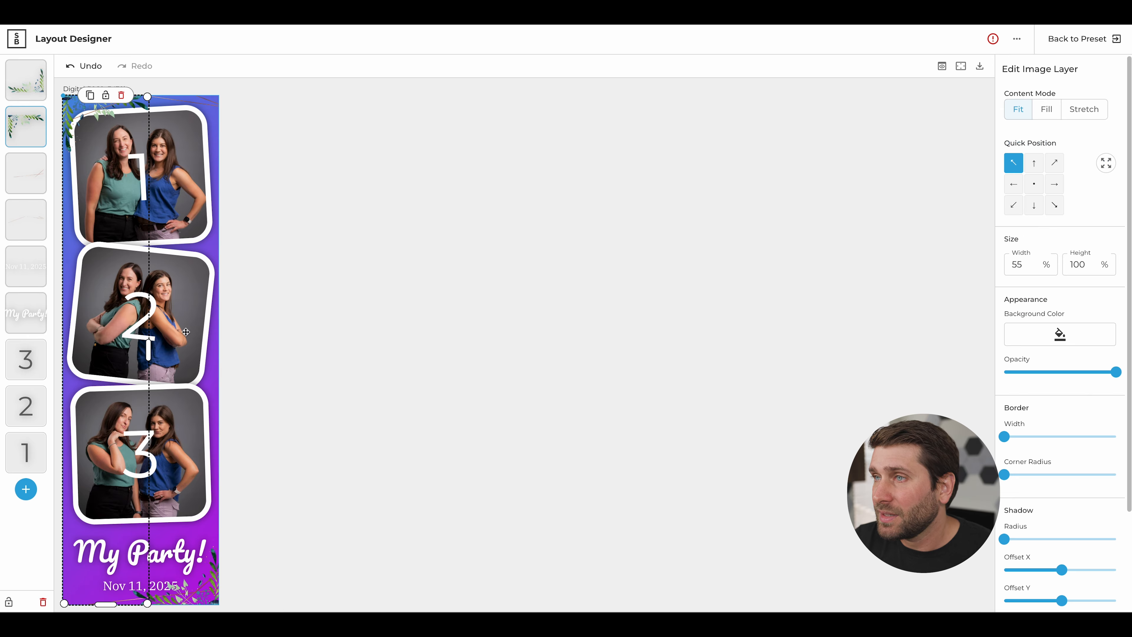
{"action": "left_click", "coordinate": [191, 107]}
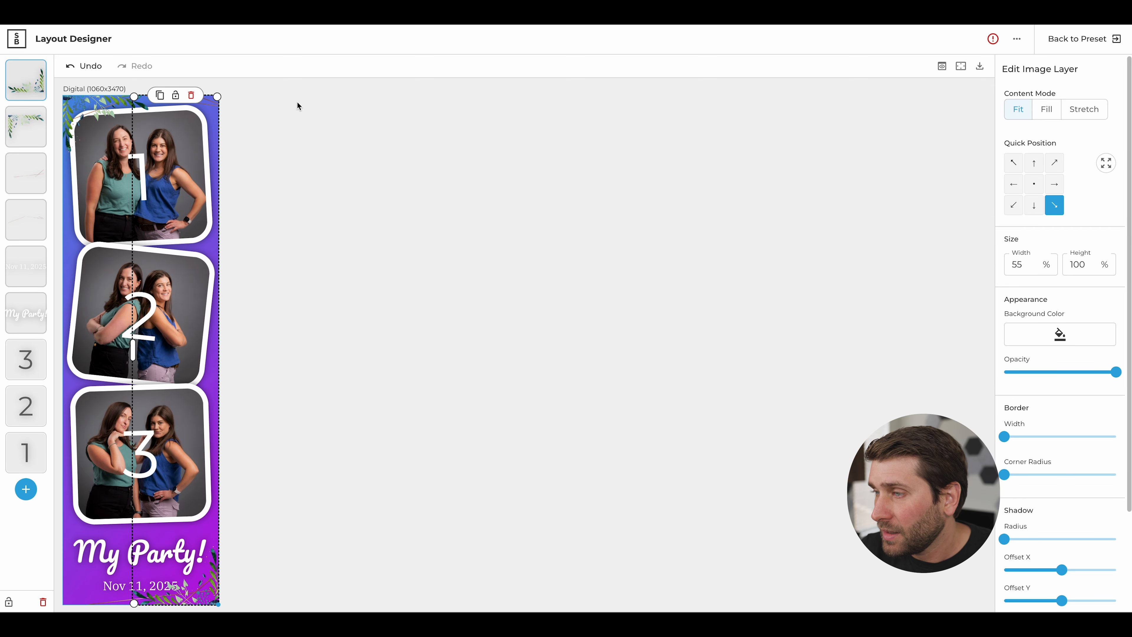
{"action": "key", "text": "Delete"}
{"action": "left_click", "coordinate": [216, 582]}
{"action": "mouse_move", "coordinate": [196, 579]}
{"action": "left_mouse_down"}
{"action": "mouse_move", "coordinate": [201, 483]}
{"action": "mouse_move", "coordinate": [201, 591]}
{"action": "left_mouse_up"}
{"action": "left_click", "coordinate": [335, 541]}
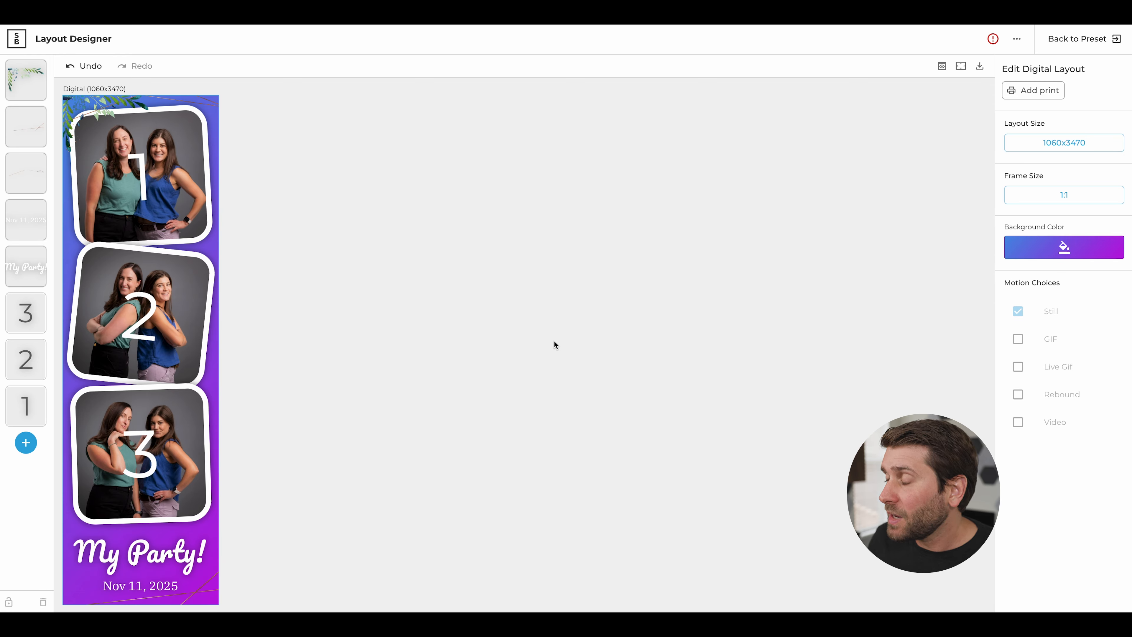
Step: Add a 2x6 print version of the strip and set its number of duplicates to 1
{"action": "left_click", "coordinate": [1037, 90]}
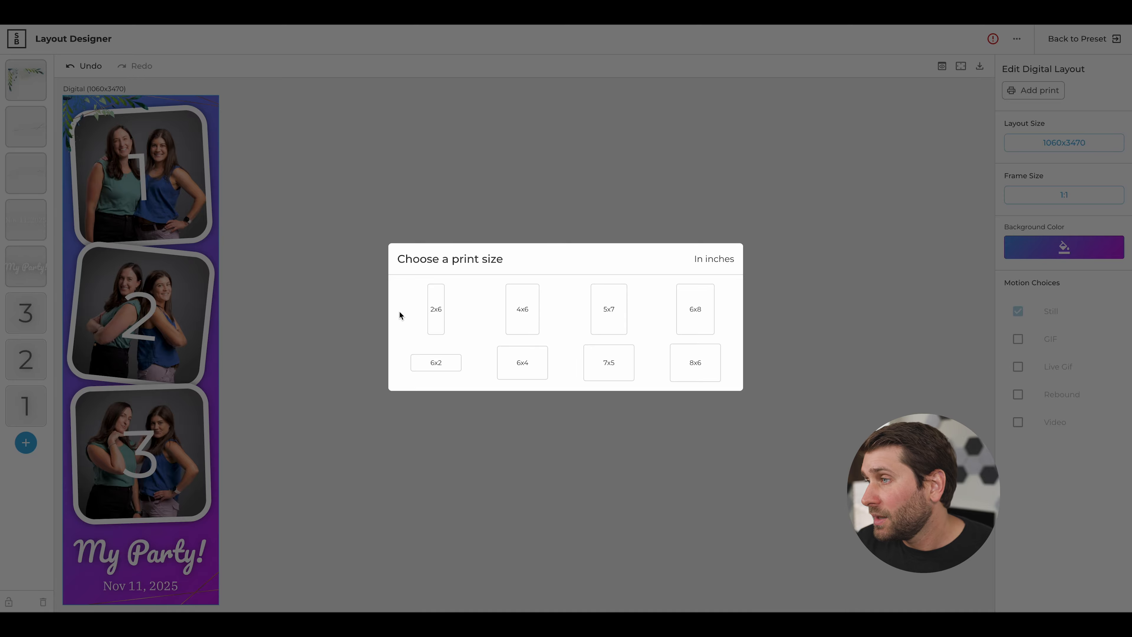
{"action": "left_click", "coordinate": [436, 321]}
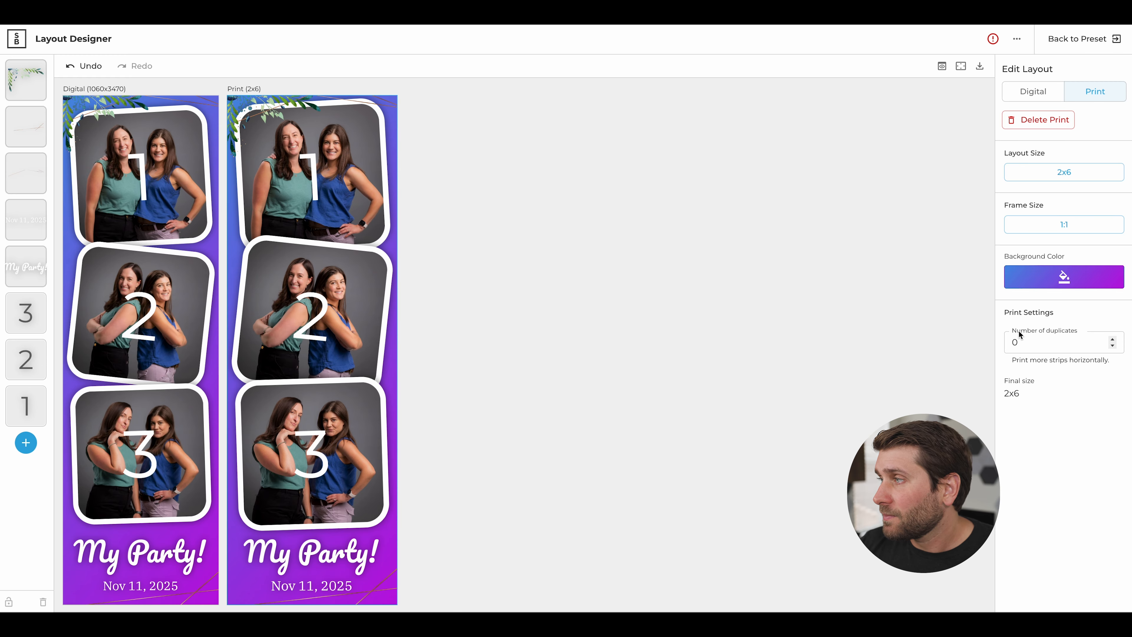
{"action": "left_click_drag", "start_coordinate": [1034, 398], "coordinate": [1000, 385]}
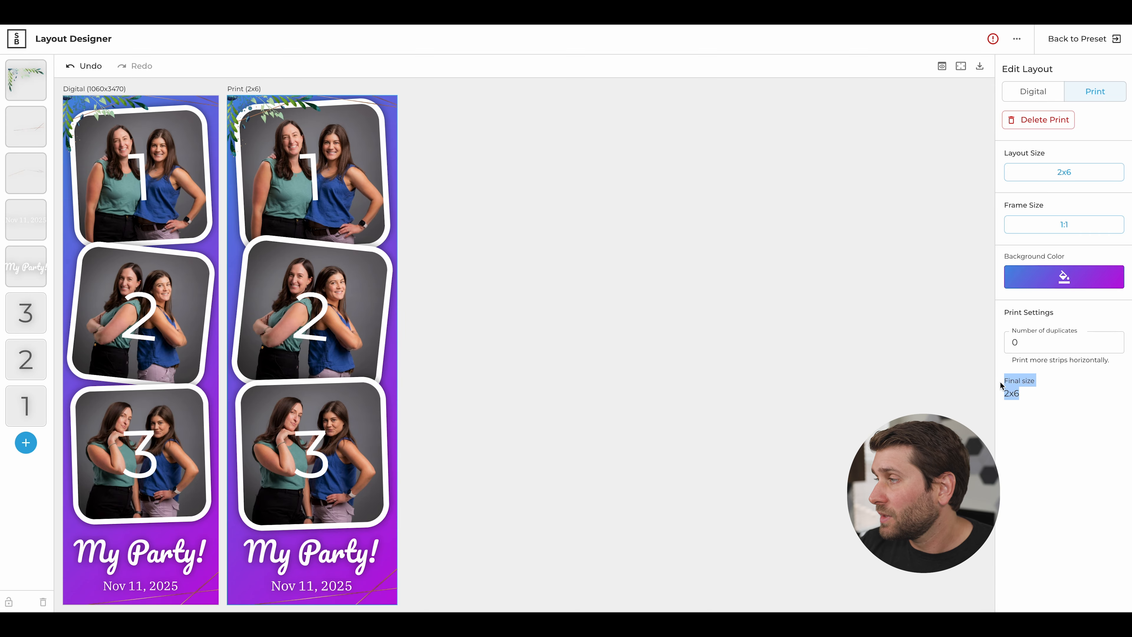
{"action": "left_click", "coordinate": [1041, 397]}
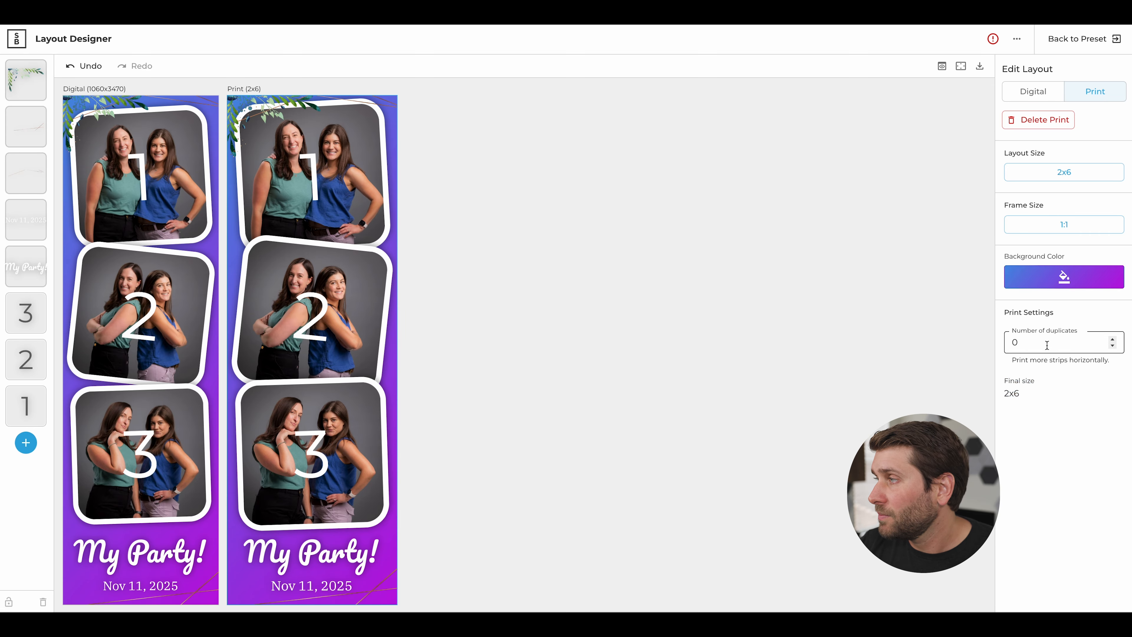
{"action": "left_click", "coordinate": [1113, 339]}
{"action": "left_click", "coordinate": [1065, 406]}
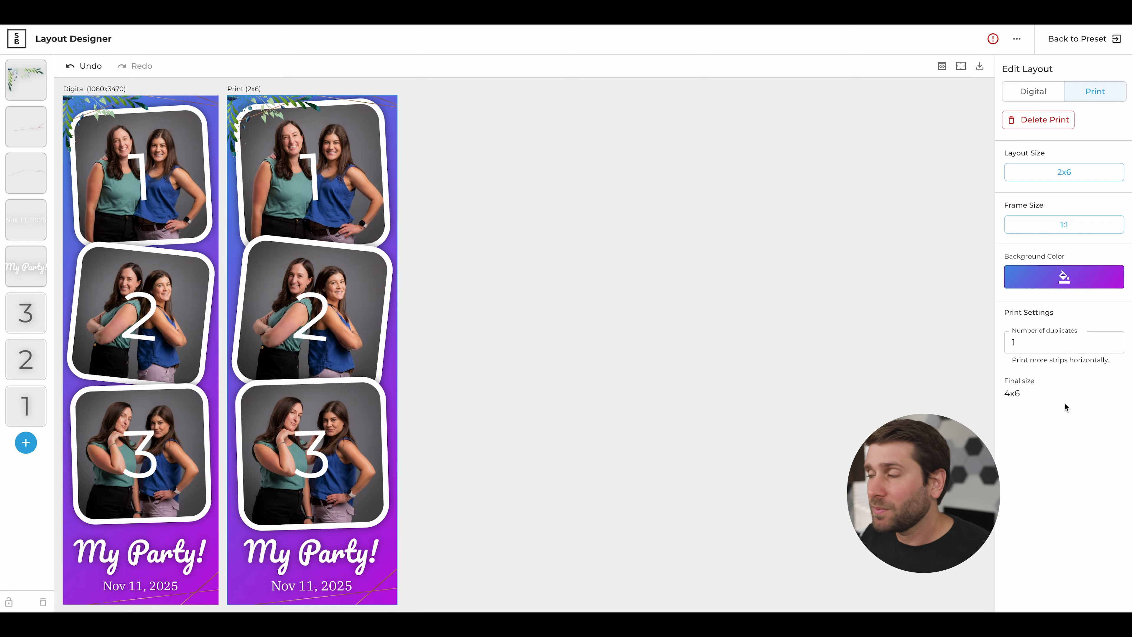
{"action": "left_click_drag", "start_coordinate": [1065, 403], "coordinate": [1000, 393]}
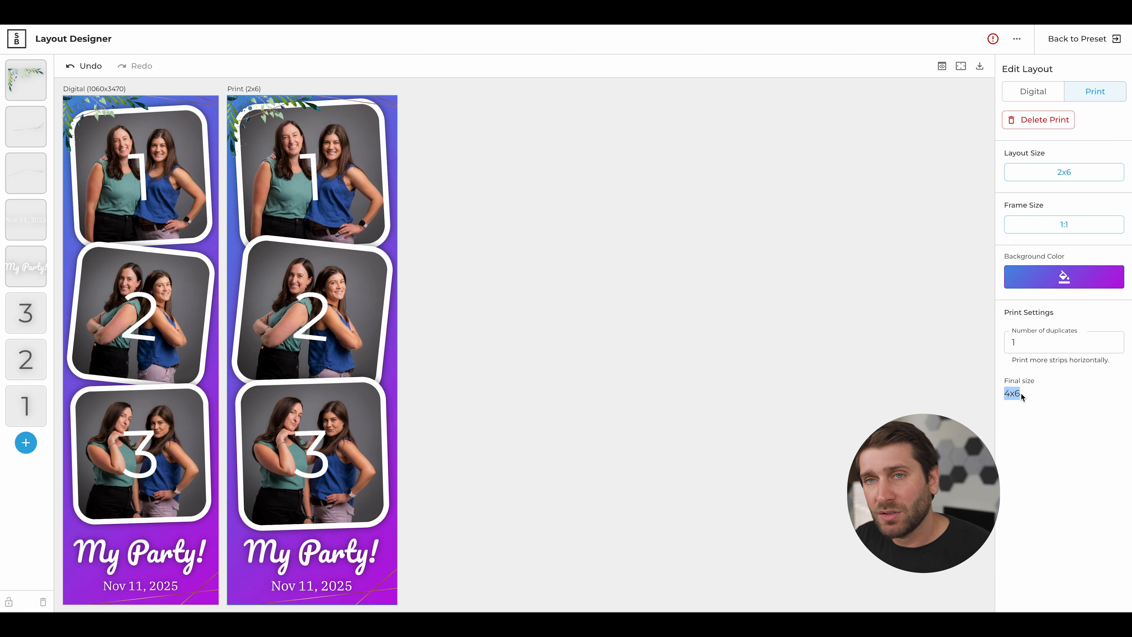